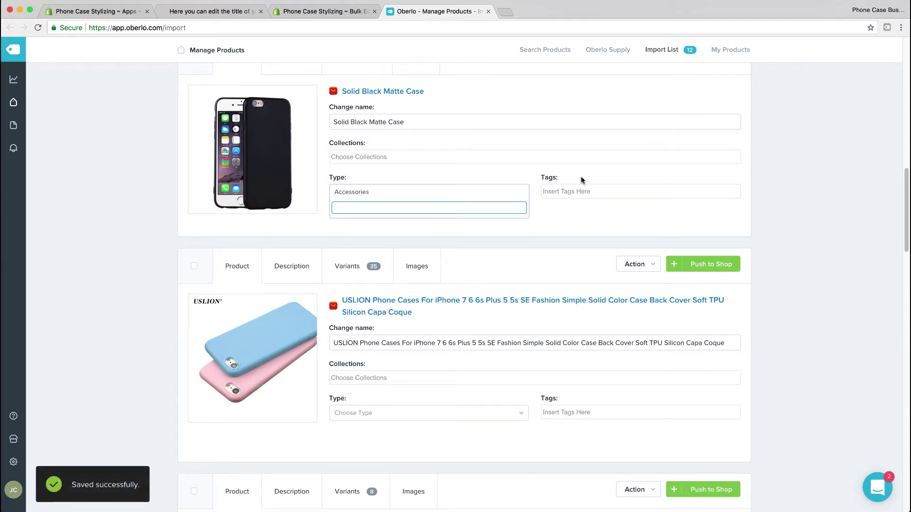
# Step: Tag the Solid Black Matte Case with Phone Case and Solid
pyautogui.click(576, 192)
pyautogui.write('Phon')
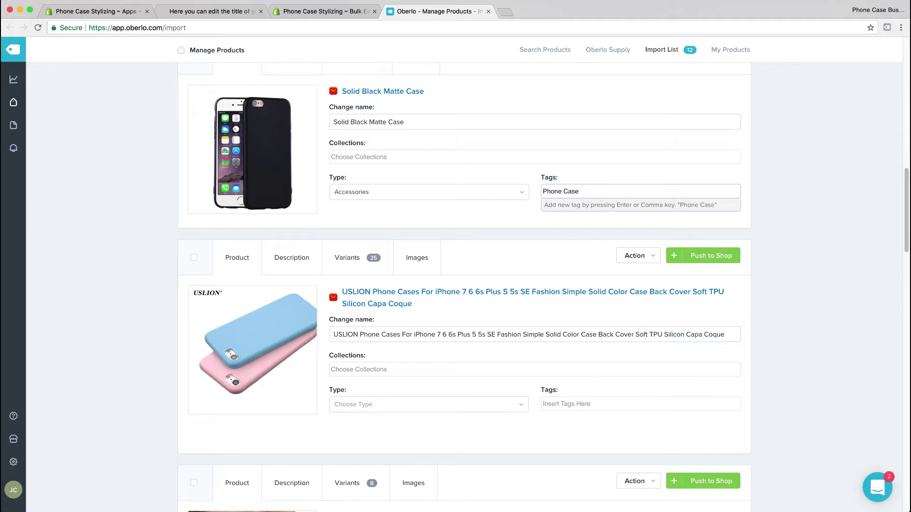
pyautogui.write('e Case')
pyautogui.press('Return')
pyautogui.write('Solid')
pyautogui.press('Return')
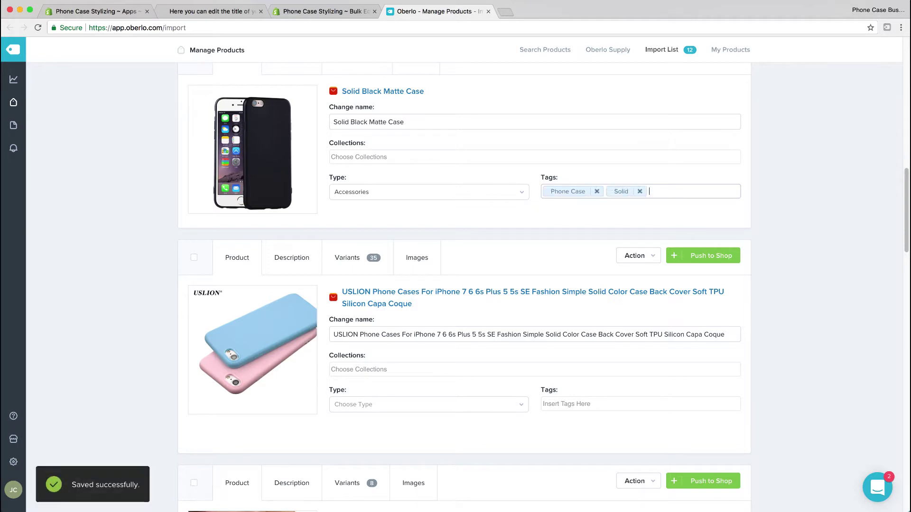
# Step: Rename the long USLION product to Magnet Case and set its type to Accessories
pyautogui.click(415, 334)
pyautogui.press('super+a')
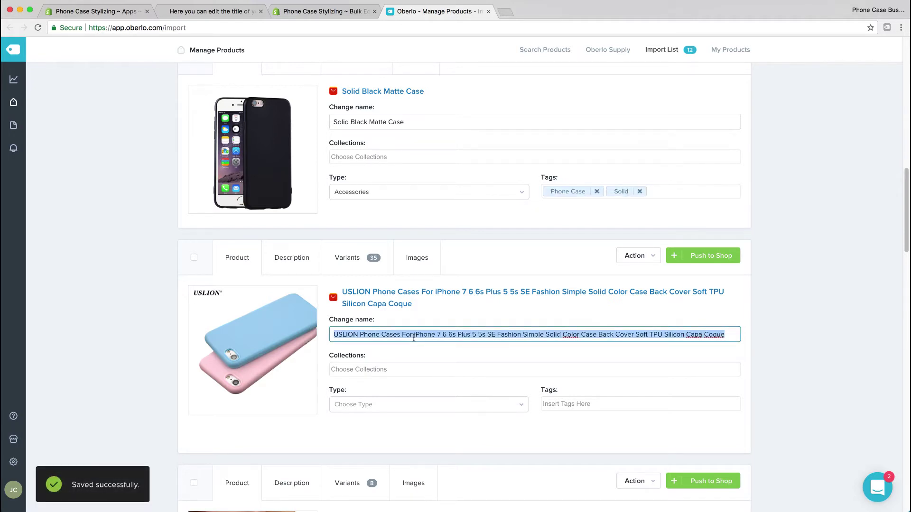
pyautogui.press('BackSpace')
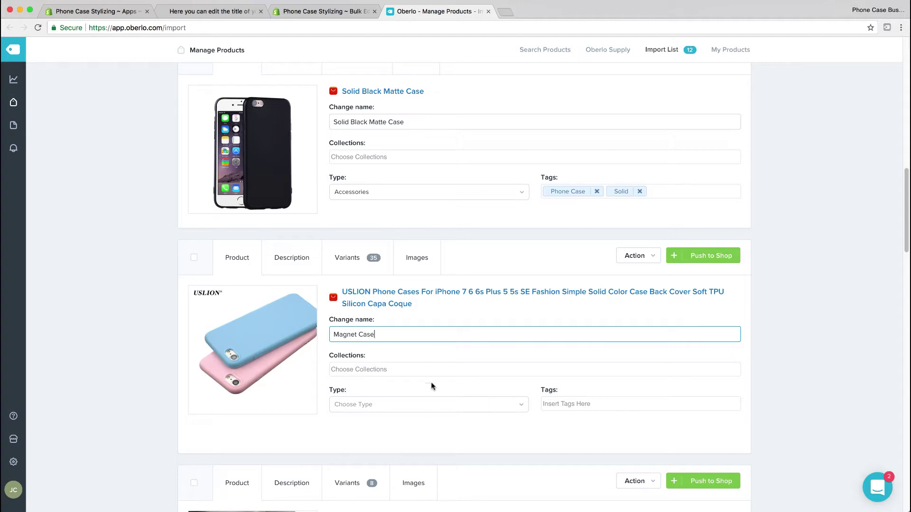
pyautogui.click(420, 417)
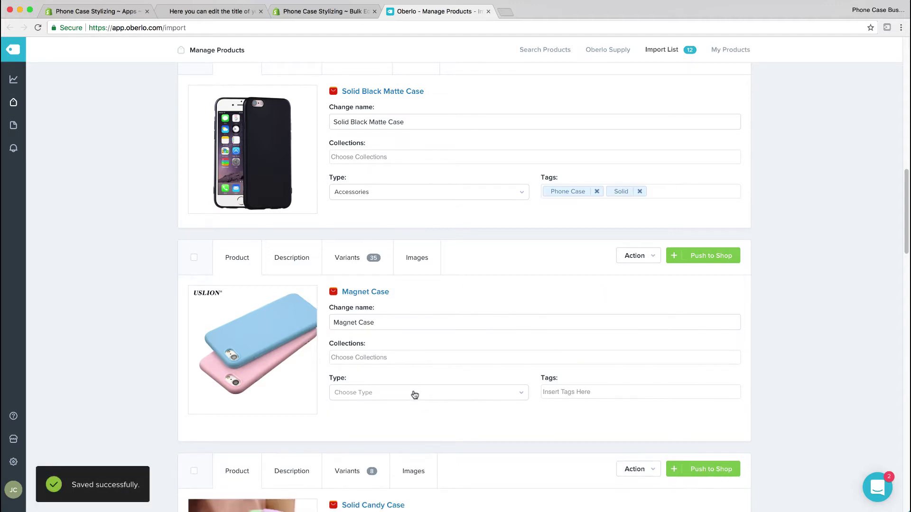
pyautogui.click(413, 394)
pyautogui.write('Ac')
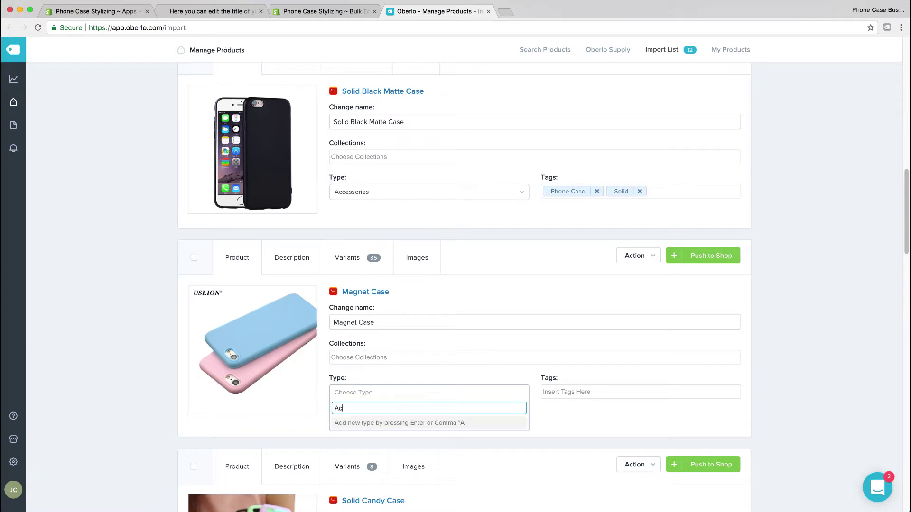
pyautogui.write('cessories')
pyautogui.press('Return')
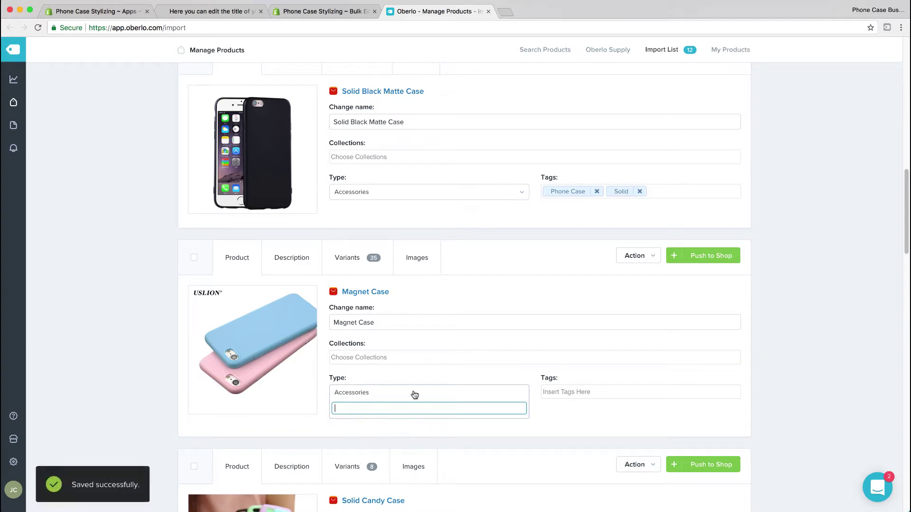
# Step: Tag Magnet Case with Phone Case and Solid
pyautogui.click(603, 390)
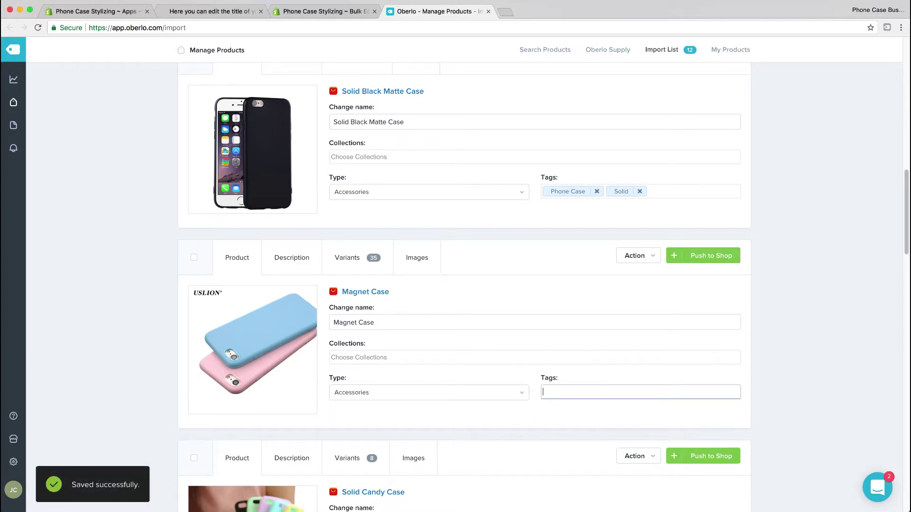
pyautogui.write('Phone Case')
pyautogui.press('Return')
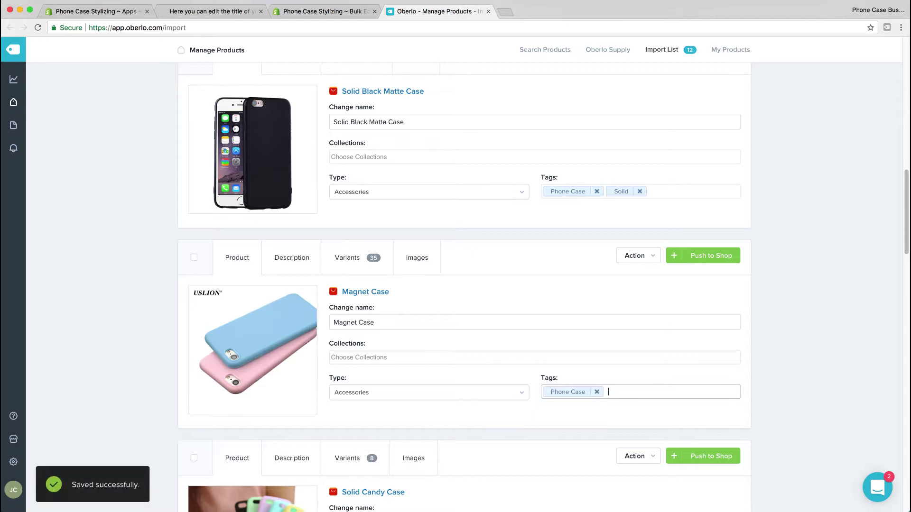
pyautogui.write('Solid')
pyautogui.press('Return')
# Step: Tag the Liquid Quicksand case Unicorn, and Cute Unicorn Phone Case with Phone Case, Glitter, Unicorn
pyautogui.scroll(-5, 588, 401)
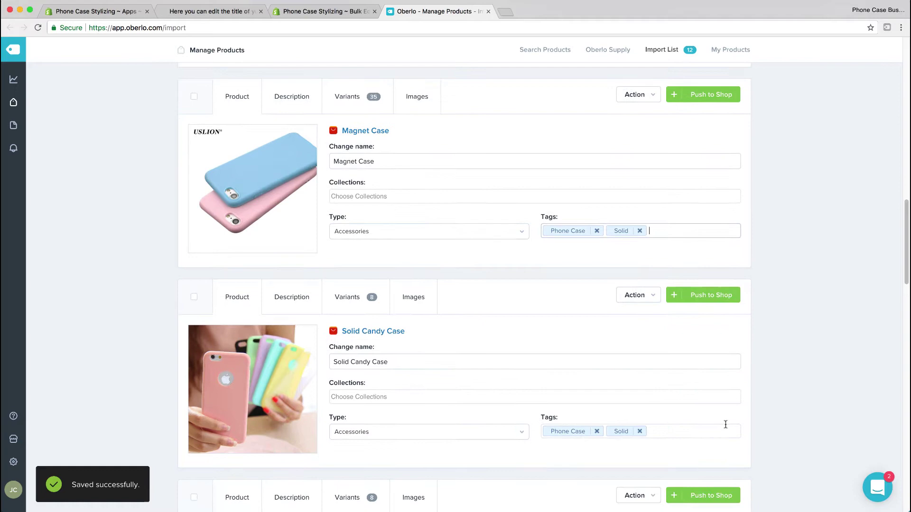
pyautogui.scroll(-20, 724, 426)
pyautogui.click(712, 465)
pyautogui.write('Unicorn')
pyautogui.press('Return')
pyautogui.click(684, 249)
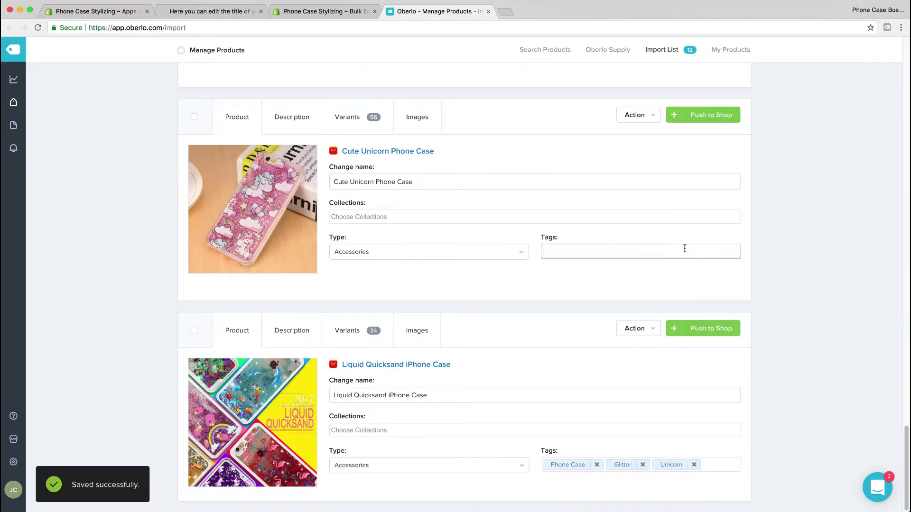
pyautogui.write('Phone Case')
pyautogui.press('Return')
pyautogui.write('Glitter')
pyautogui.press('Return')
pyautogui.write('Unicorn')
# Step: Tag the next unicorn case and Unicorn Relief with Unicorn, and the flamingos case with Unicorn and Flamingo
pyautogui.press('Return')
pyautogui.scroll(5, 685, 248)
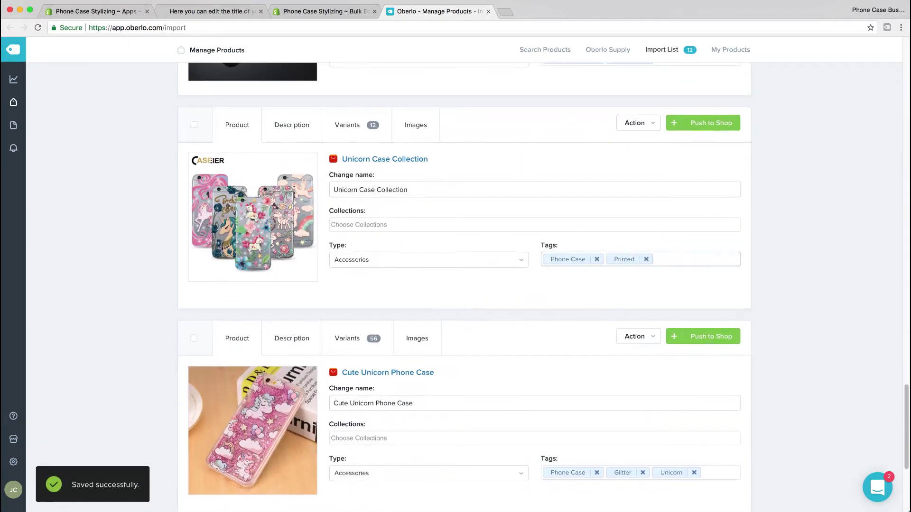
pyautogui.write('Unicorn')
pyautogui.press('Return')
pyautogui.scroll(5, 703, 237)
pyautogui.click(703, 224)
pyautogui.write('Unicorn')
pyautogui.press('Return')
pyautogui.scroll(5, 706, 285)
pyautogui.click(712, 415)
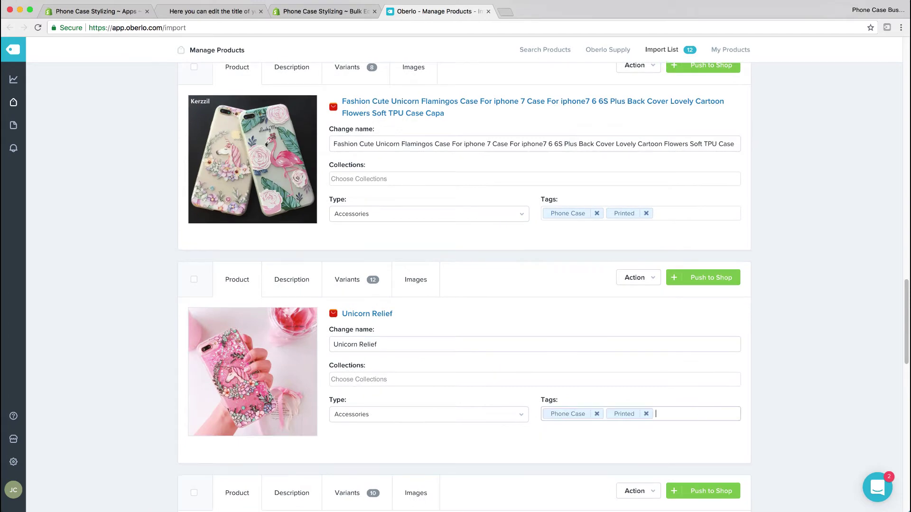
pyautogui.write('Unicorn')
pyautogui.press('Return')
pyautogui.click(671, 212)
pyautogui.write('Unicorn')
pyautogui.press('Return')
pyautogui.write('Flamingo')
# Step: Trim the Leather Sleek Case so only its first variant stays selected
pyautogui.scroll(15, 446, 190)
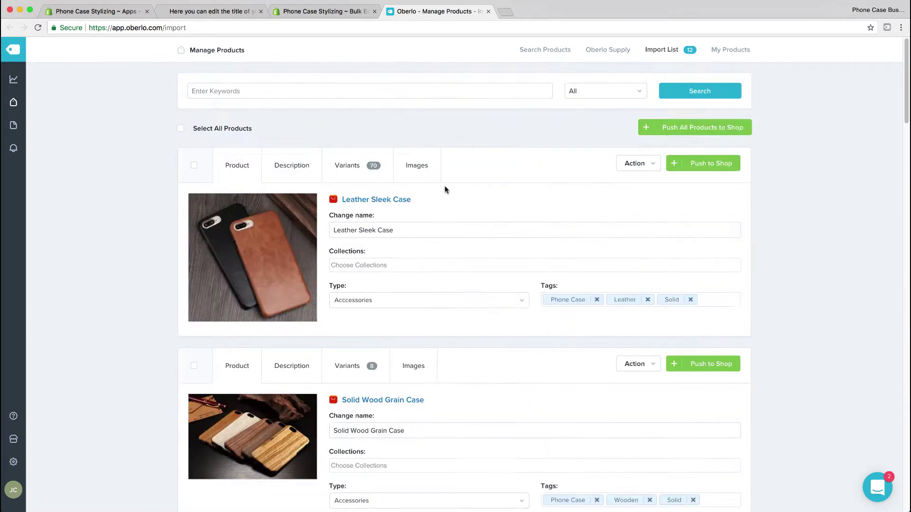
pyautogui.click(352, 165)
pyautogui.scroll(-2, 279, 287)
pyautogui.click(417, 165)
pyautogui.click(237, 165)
pyautogui.click(352, 165)
pyautogui.click(196, 225)
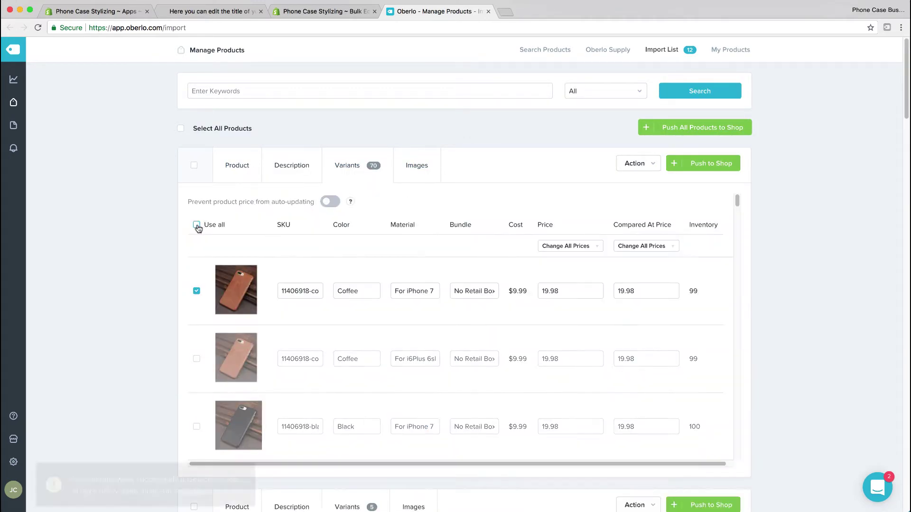
# Step: Remove an unwanted image from the candy case and review its variants
pyautogui.scroll(-2, 284, 238)
pyautogui.scroll(-15, 474, 285)
pyautogui.click(415, 374)
pyautogui.scroll(-3, 379, 237)
pyautogui.click(338, 161)
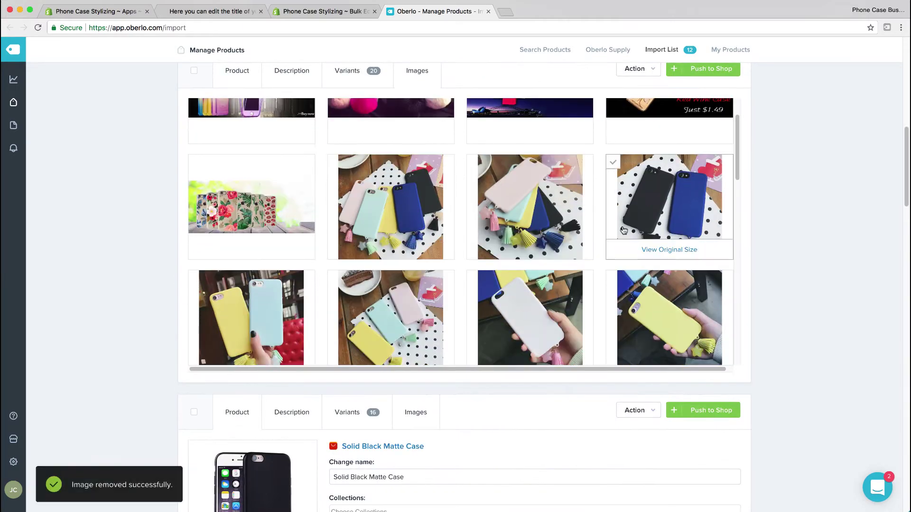
pyautogui.scroll(4, 623, 231)
pyautogui.click(350, 256)
pyautogui.scroll(8, 773, 369)
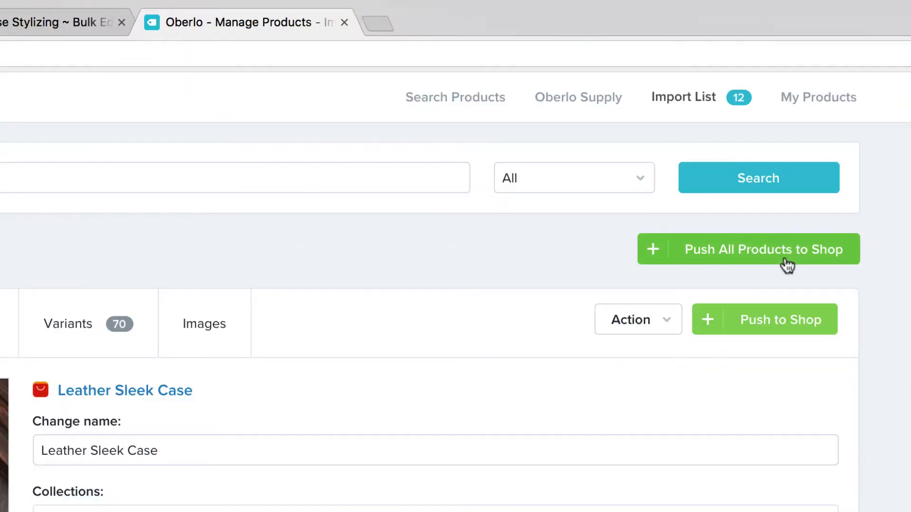
# Step: Push All Products to Shop from the import list and confirm with Yes
pyautogui.click(711, 129)
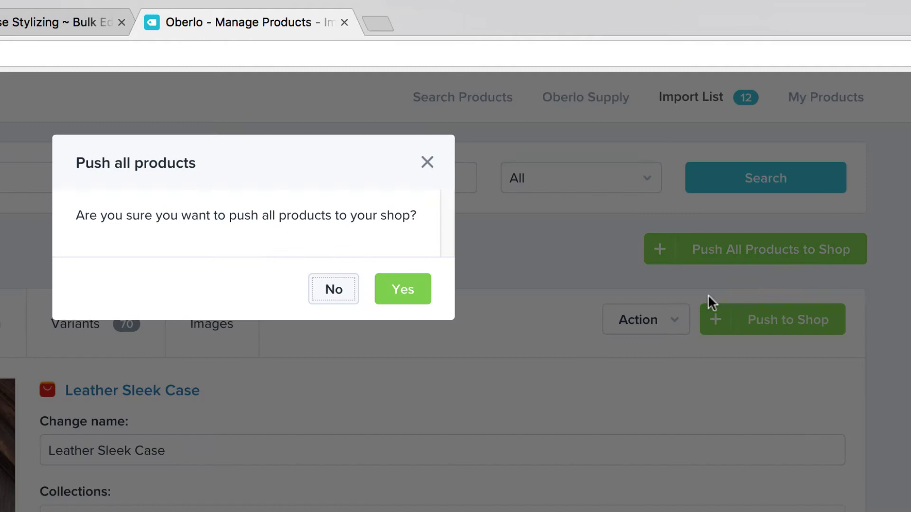
pyautogui.click(407, 299)
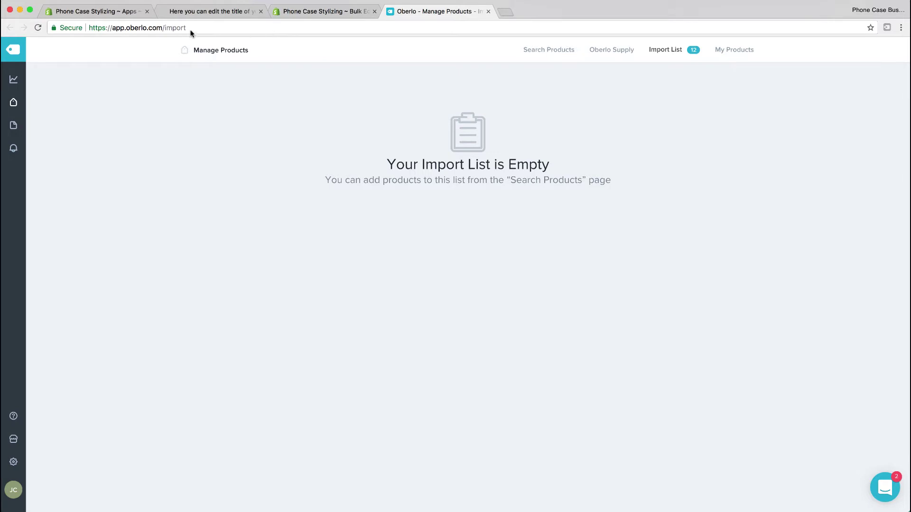
# Step: Open the live storefront from the admin and browse its all-products catalog of 12 phone cases
pyautogui.click(102, 12)
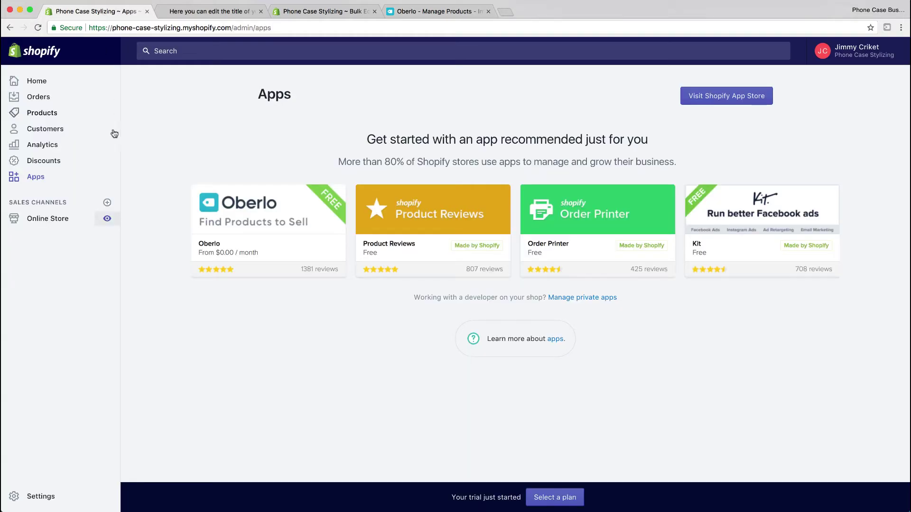
pyautogui.click(108, 219)
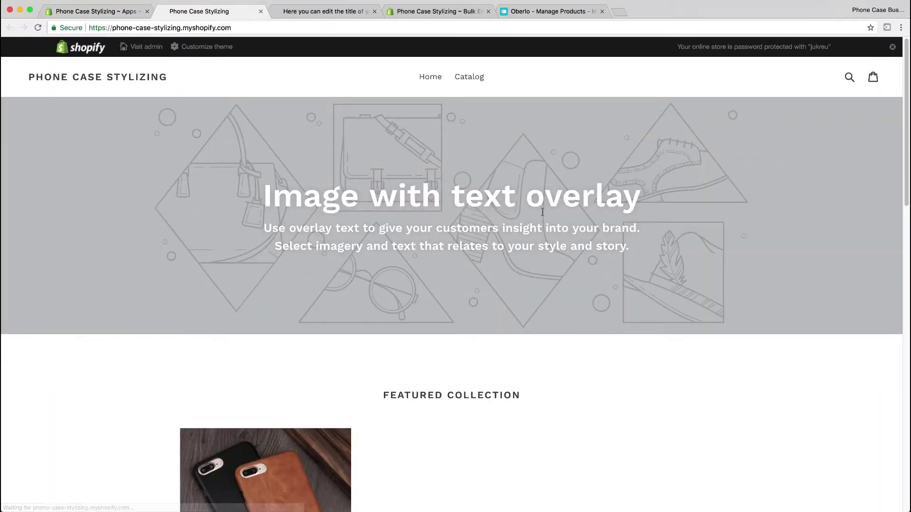
pyautogui.scroll(-5, 673, 235)
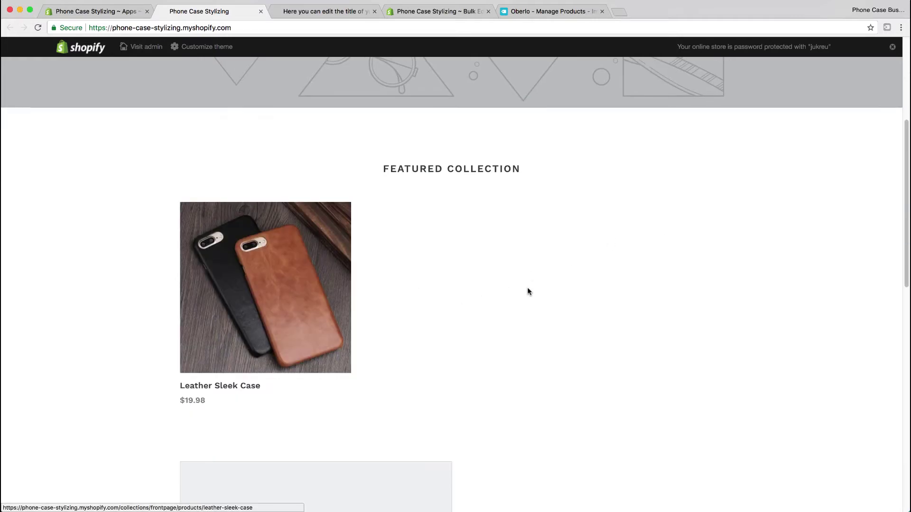
pyautogui.scroll(-12, 528, 288)
pyautogui.scroll(14, 527, 288)
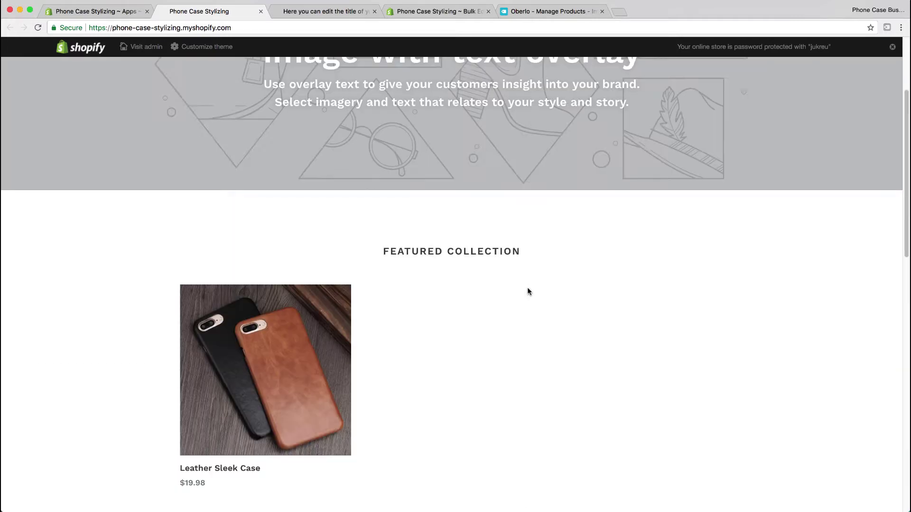
pyautogui.scroll(3, 528, 291)
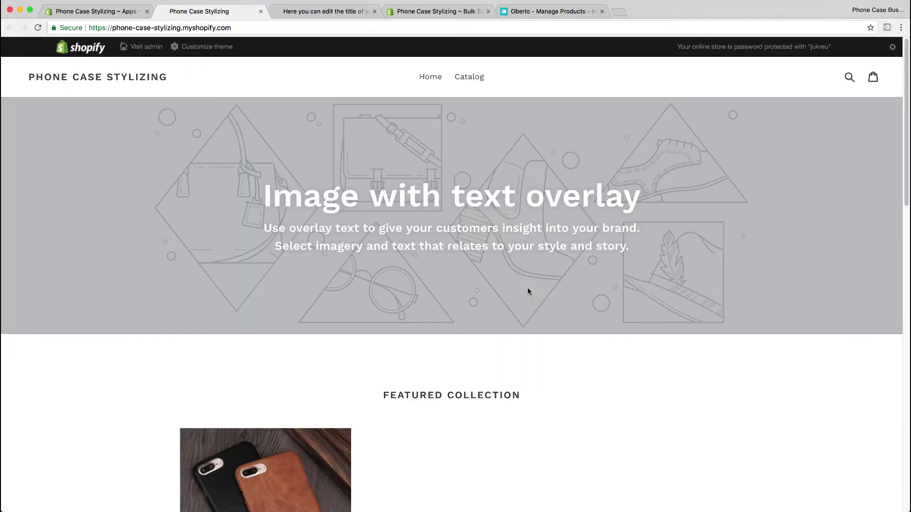
pyautogui.click(465, 82)
pyautogui.click(472, 90)
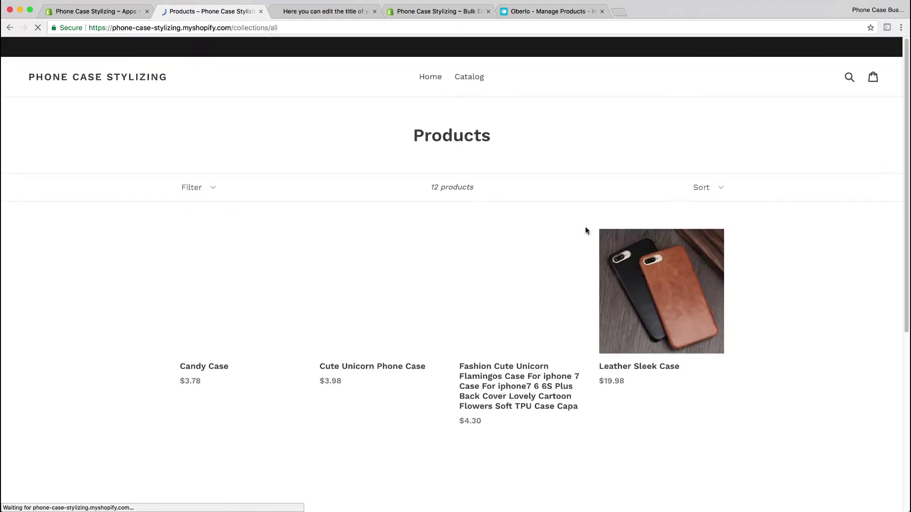
pyautogui.scroll(-5, 775, 307)
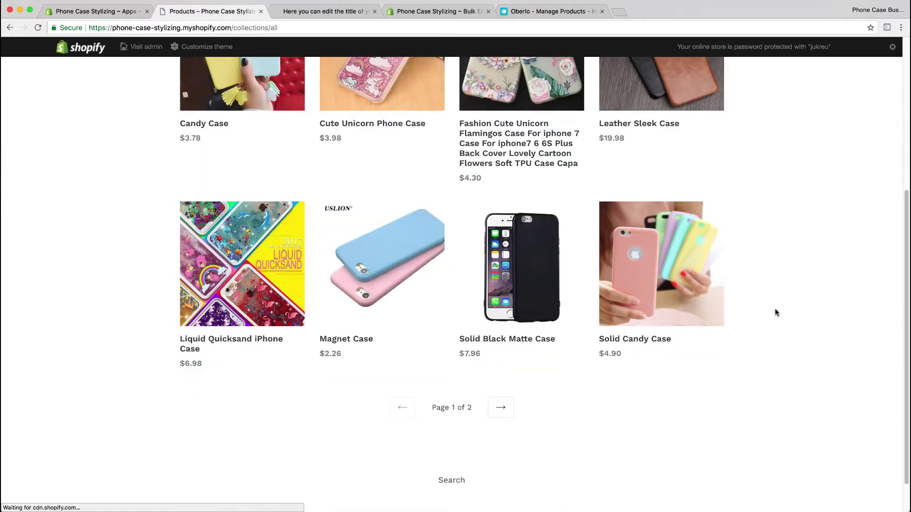
pyautogui.scroll(4, 749, 351)
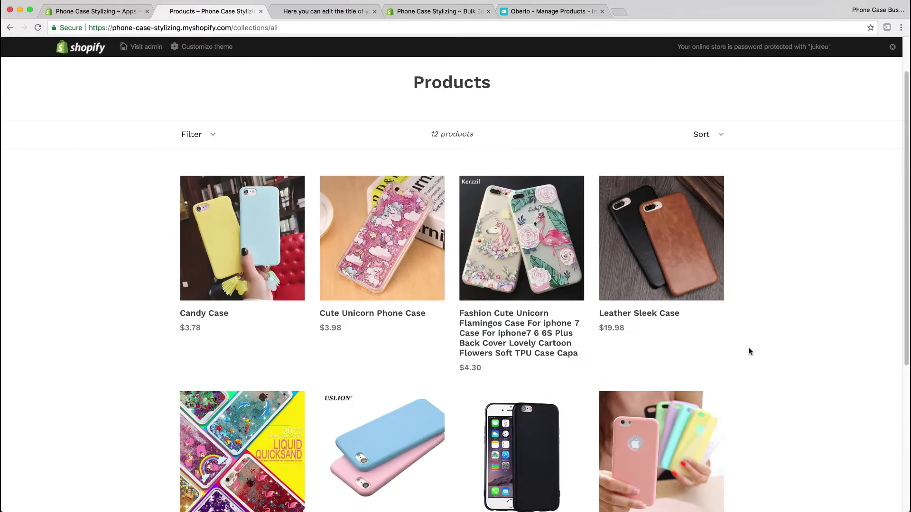
# Step: Create a new collection under Products > Collections and enter the title Featured
pyautogui.click(126, 11)
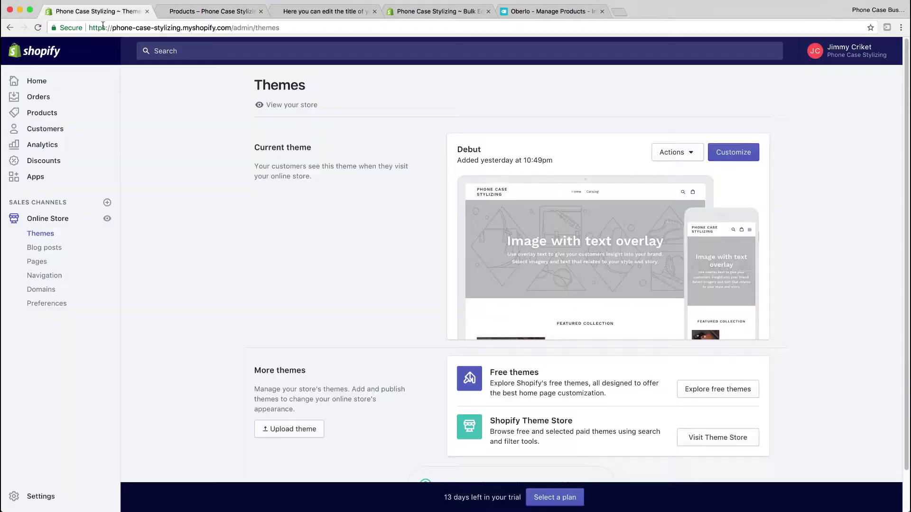
pyautogui.click(43, 114)
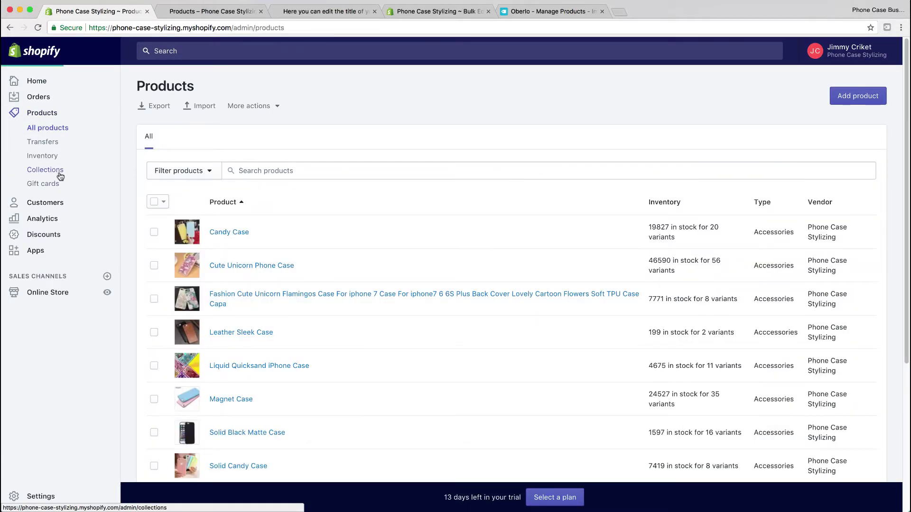
pyautogui.click(60, 175)
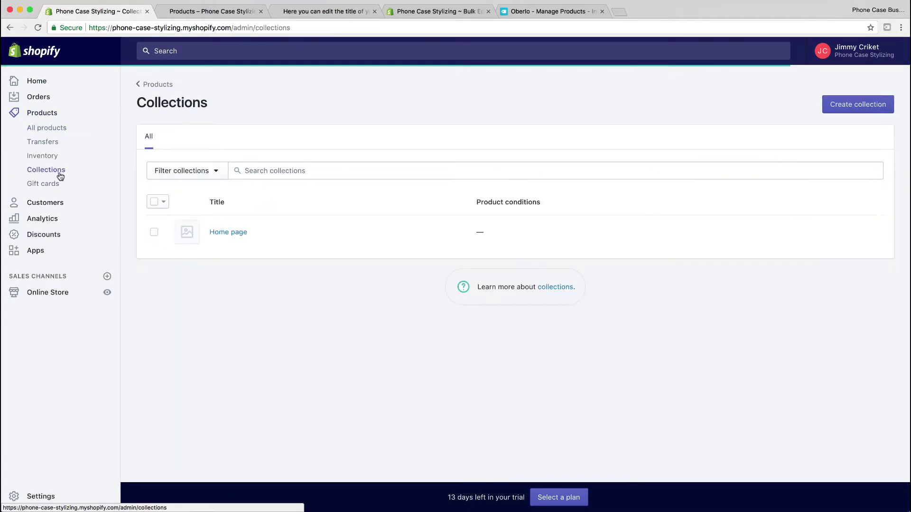
pyautogui.click(848, 112)
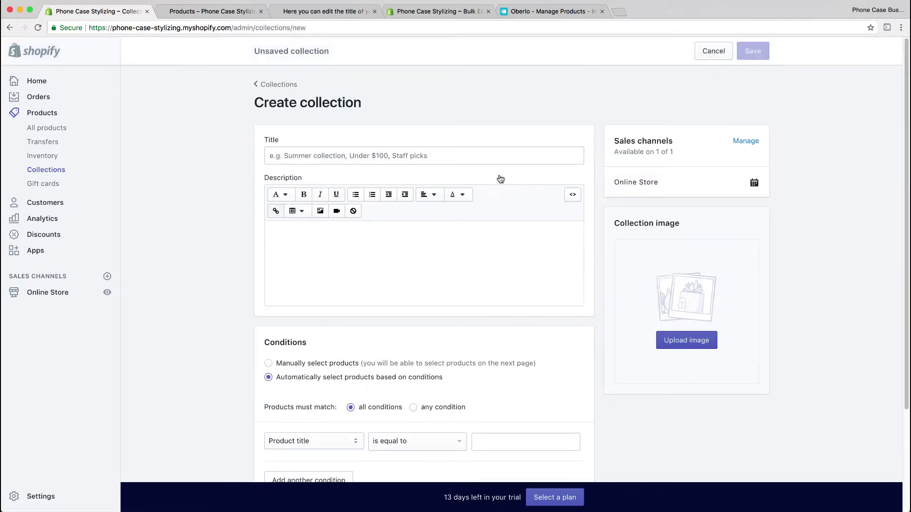
pyautogui.click(468, 155)
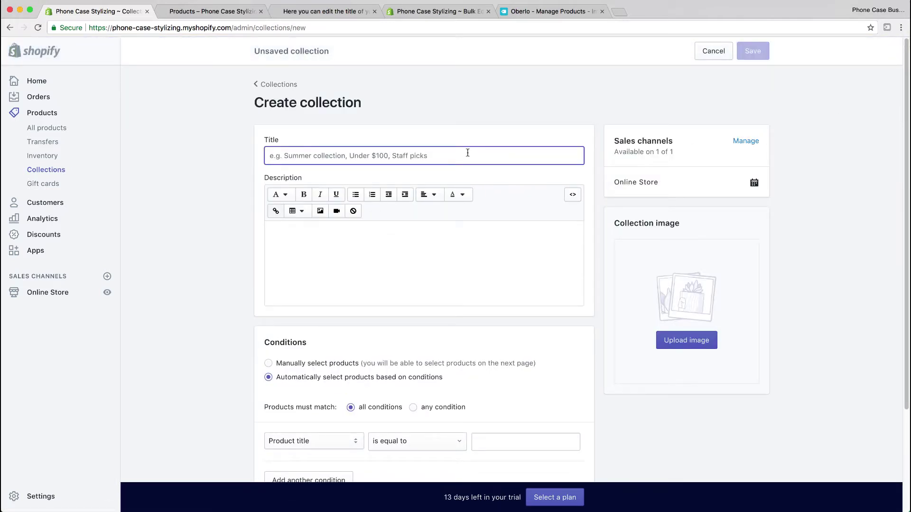
pyautogui.write('Featured')
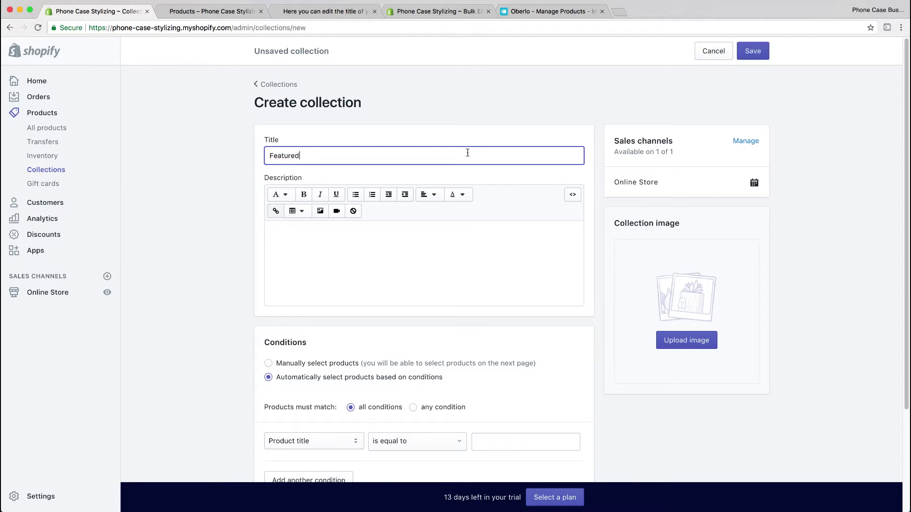
pyautogui.click(451, 261)
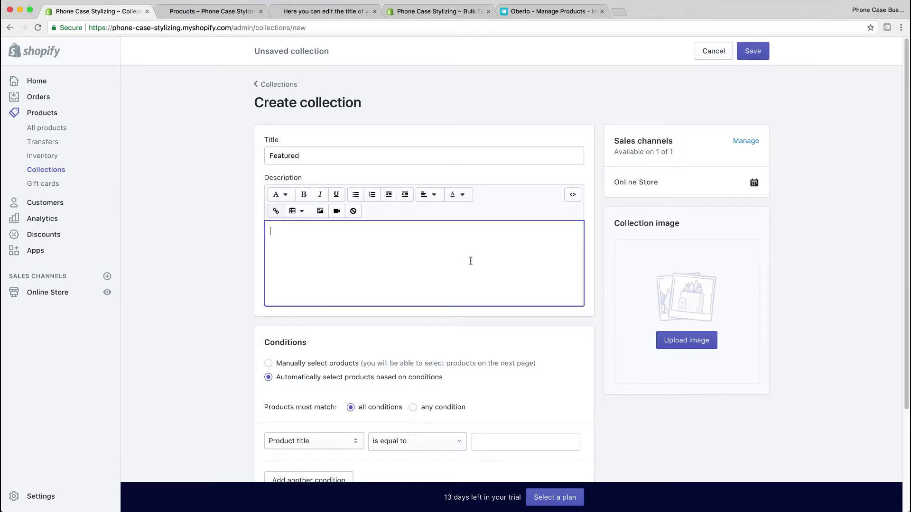
pyautogui.scroll(-3, 579, 280)
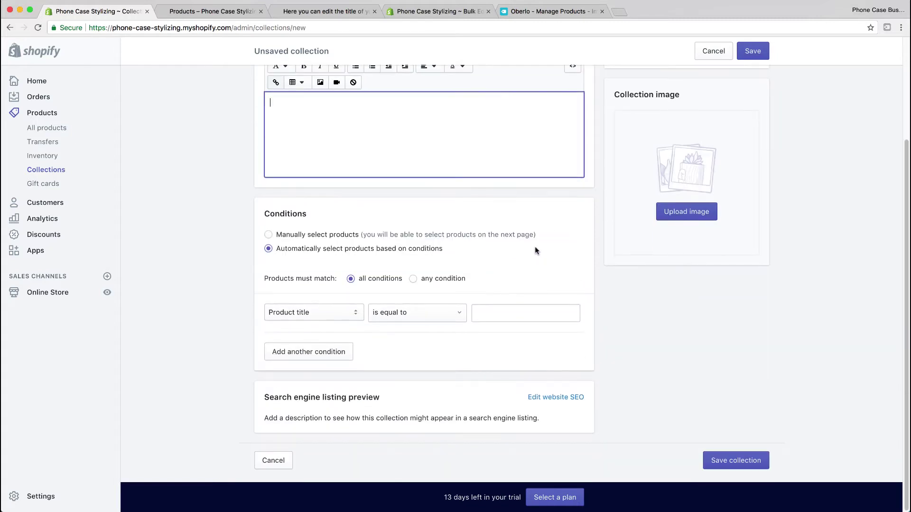
# Step: Set the collection's first condition to Product tag is equal to Glitter
pyautogui.click(348, 314)
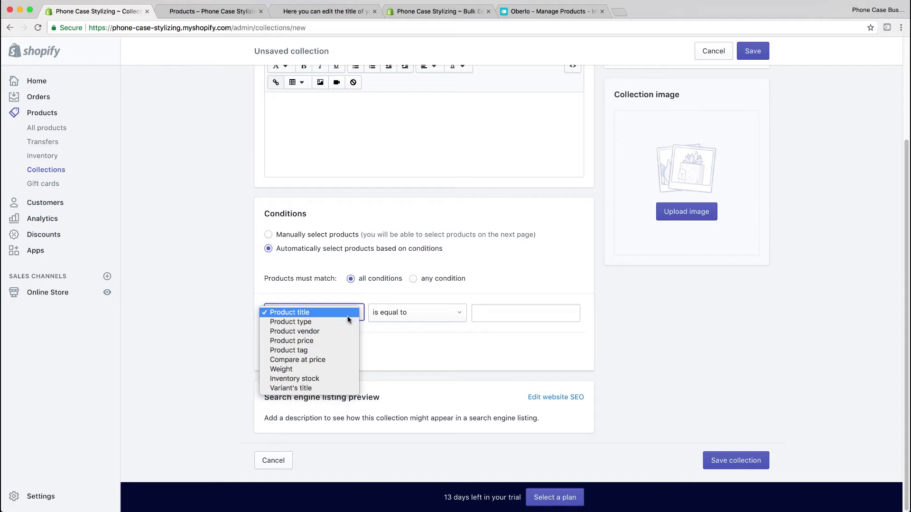
pyautogui.click(334, 351)
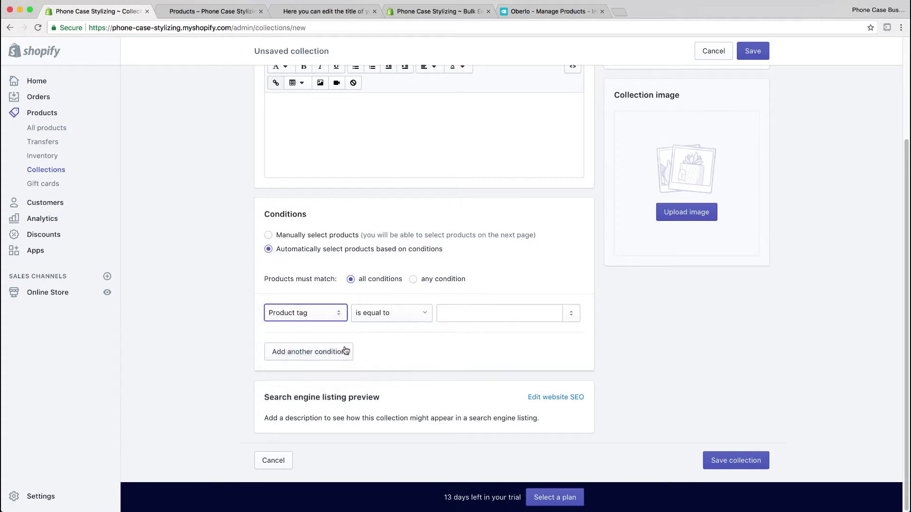
pyautogui.click(333, 315)
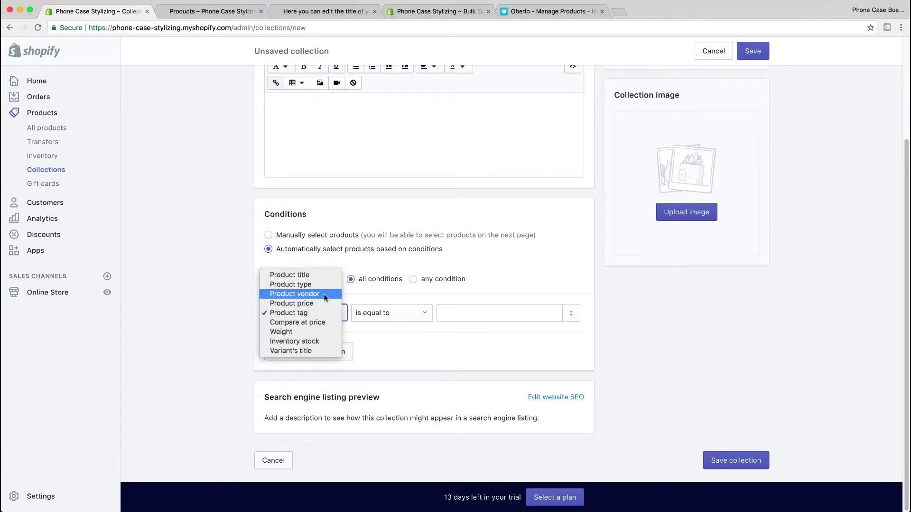
pyautogui.click(402, 336)
pyautogui.click(412, 315)
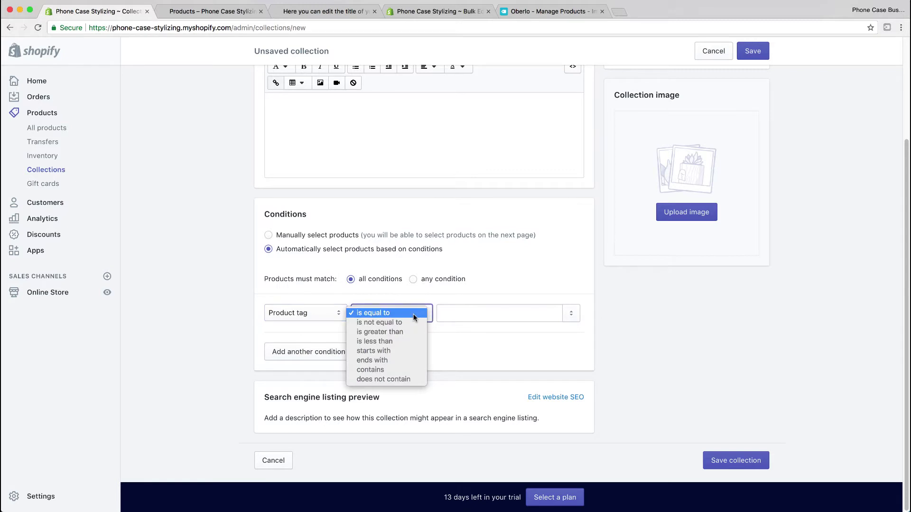
pyautogui.click(454, 314)
pyautogui.click(479, 312)
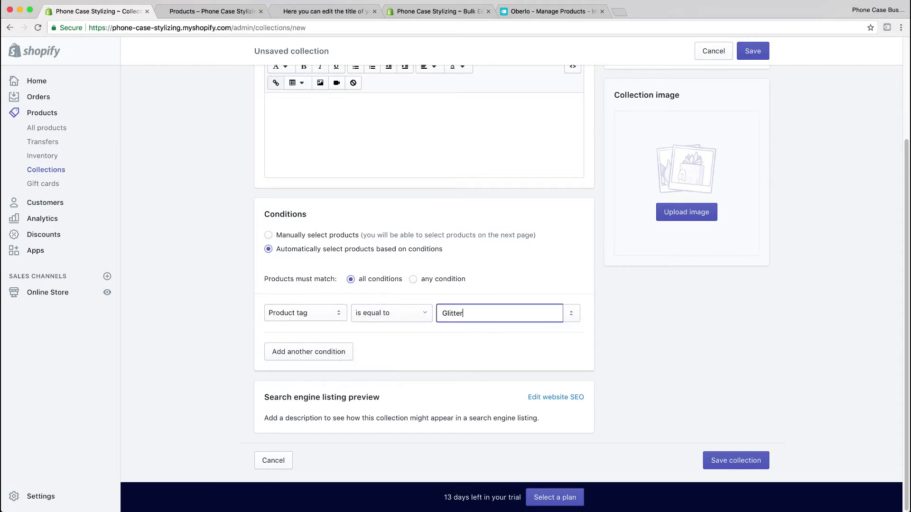
# Step: Add a Product tag is equal to Unicorn condition, save, and return to Collections
pyautogui.click(332, 351)
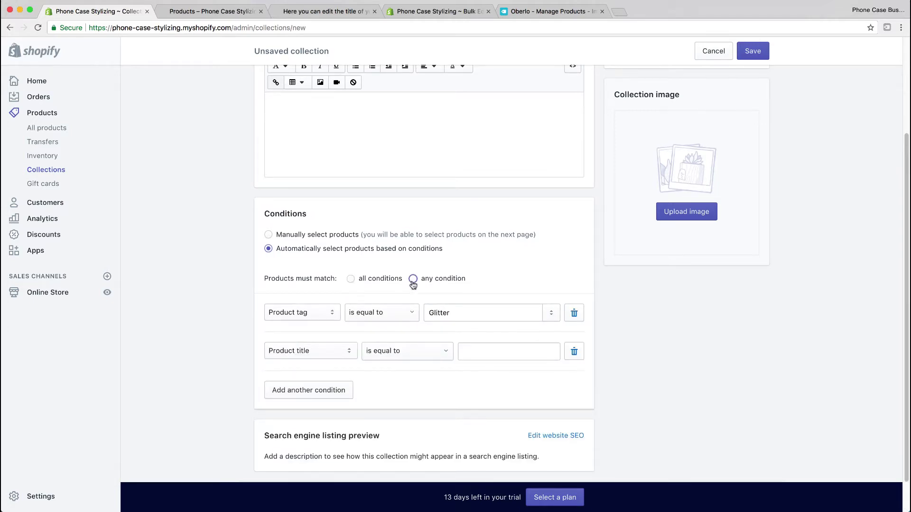
pyautogui.click(331, 359)
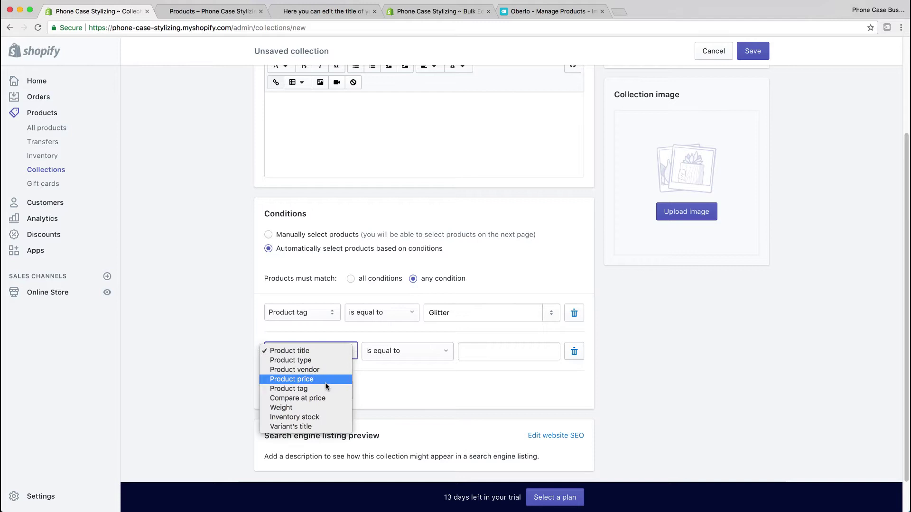
pyautogui.click(309, 387)
pyautogui.click(441, 353)
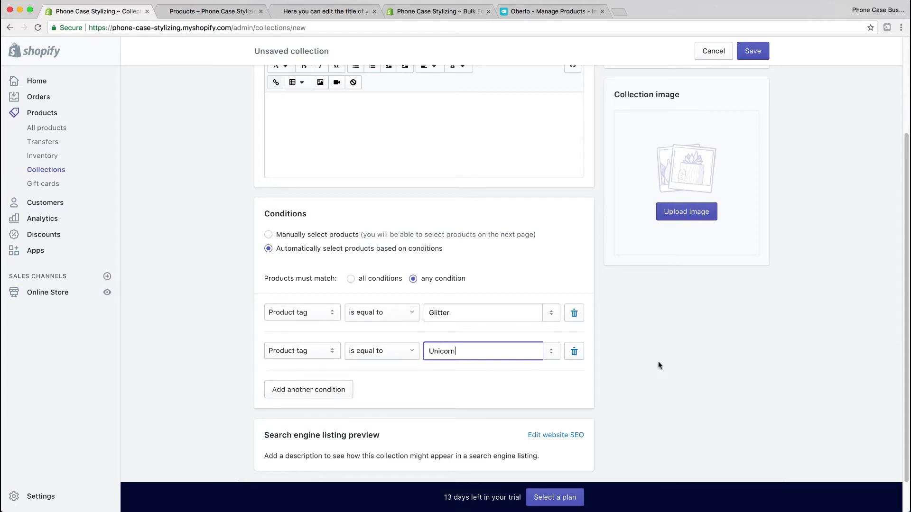
pyautogui.click(633, 347)
pyautogui.scroll(-1, 633, 348)
pyautogui.scroll(5, 628, 352)
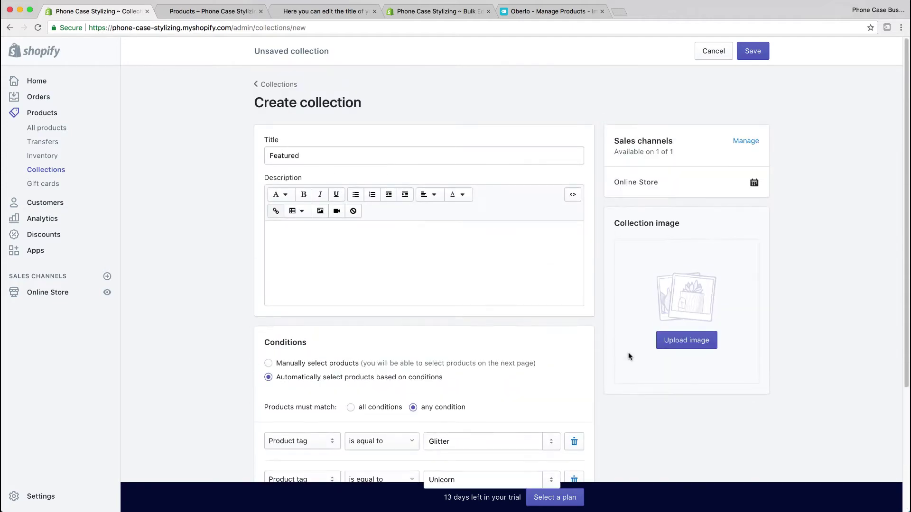
pyautogui.click(754, 51)
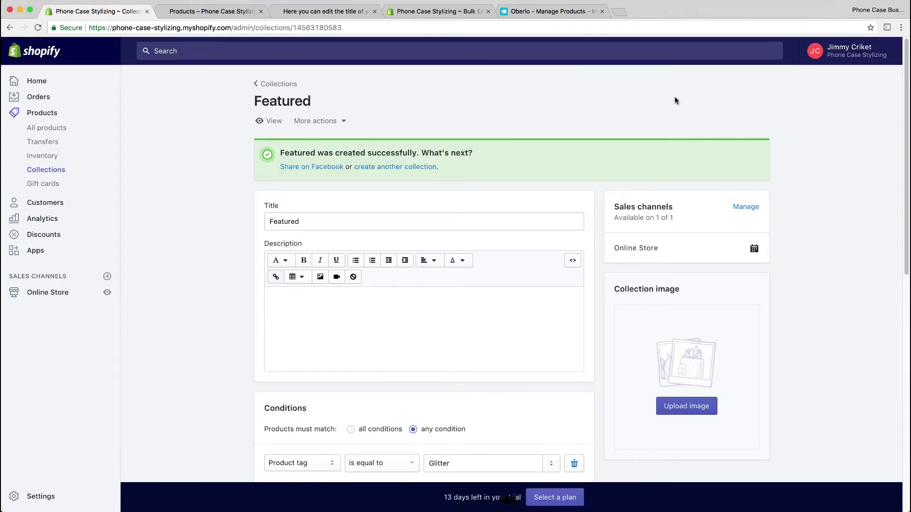
pyautogui.click(294, 86)
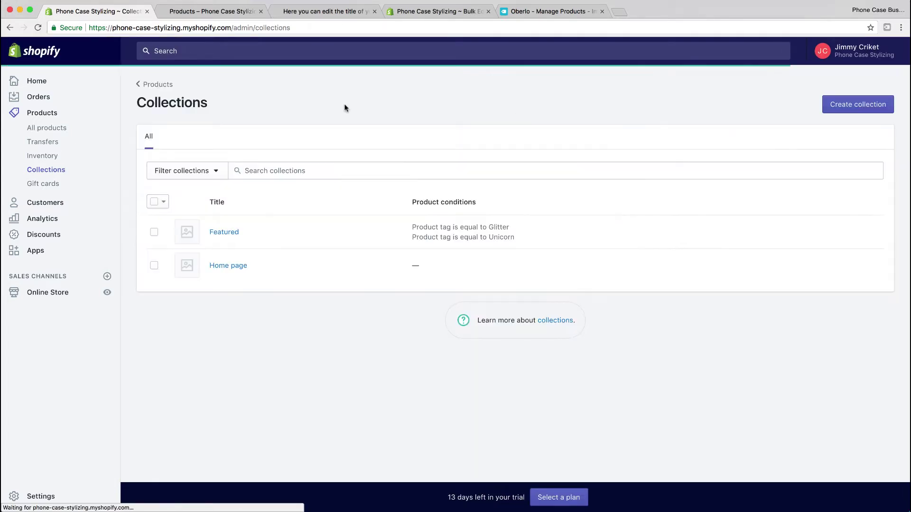
# Step: Create and save a Glitter Cases collection with condition Product tag is equal to Glitter
pyautogui.click(830, 105)
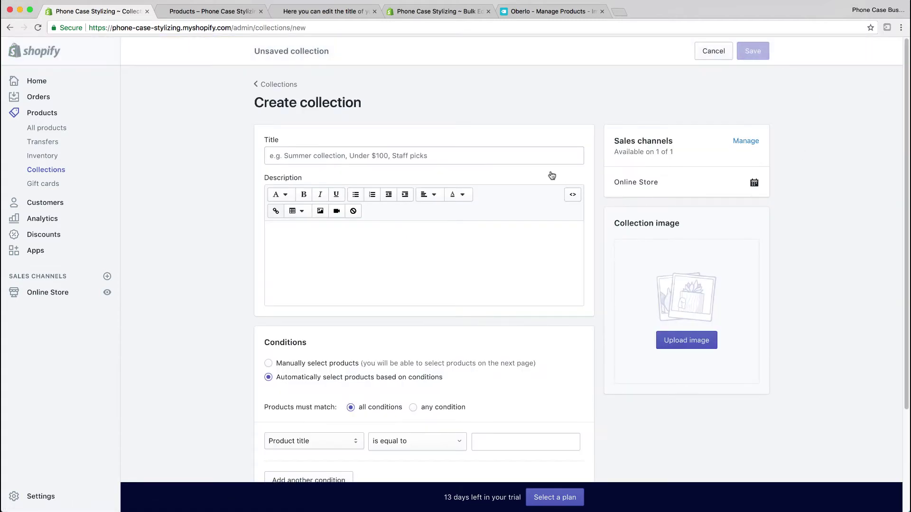
pyautogui.click(523, 160)
pyautogui.write('Glitter Cases')
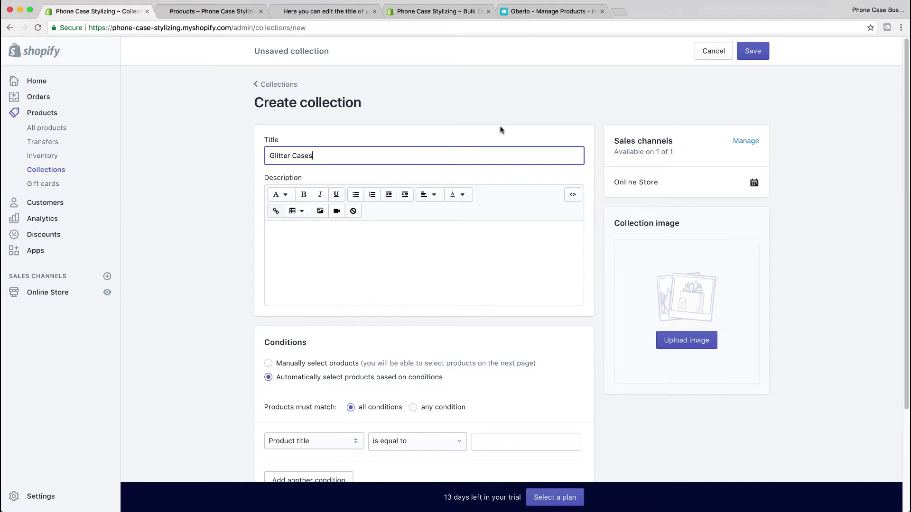
pyautogui.click(573, 109)
pyautogui.scroll(-5, 573, 109)
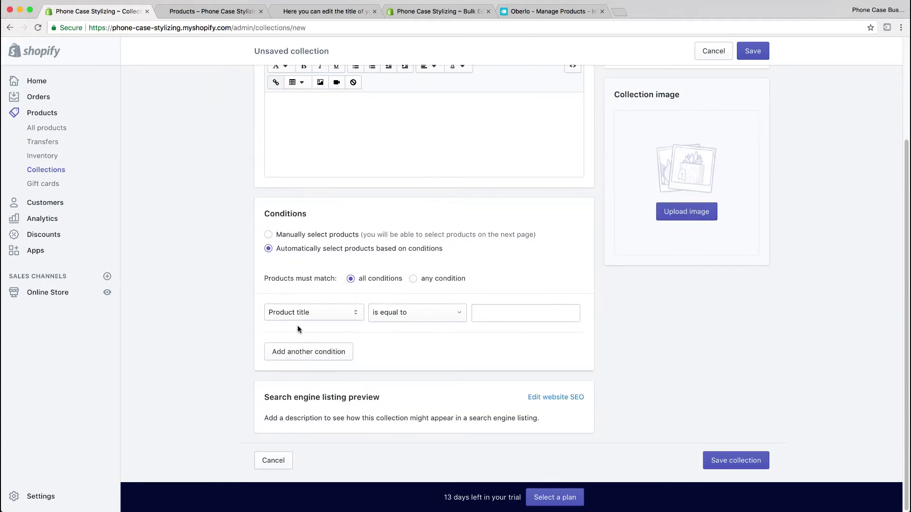
pyautogui.click(307, 316)
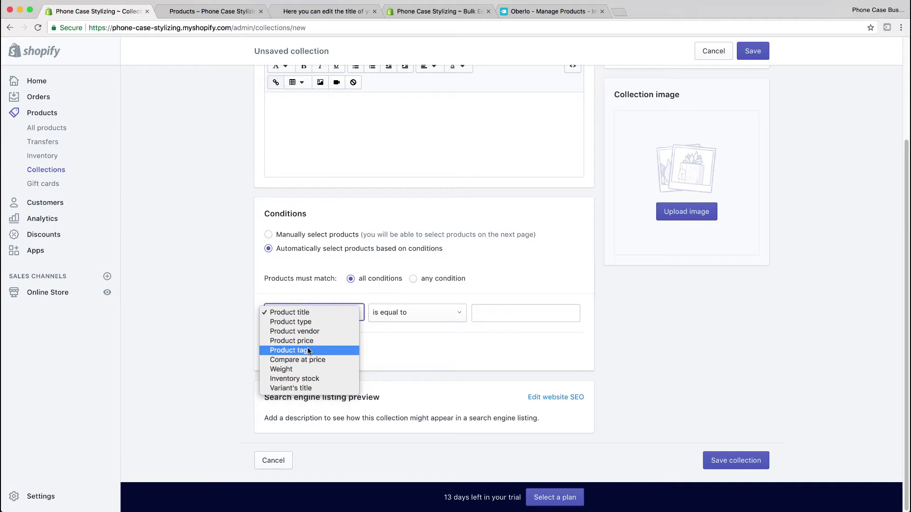
pyautogui.click(380, 329)
pyautogui.click(390, 314)
pyautogui.click(395, 311)
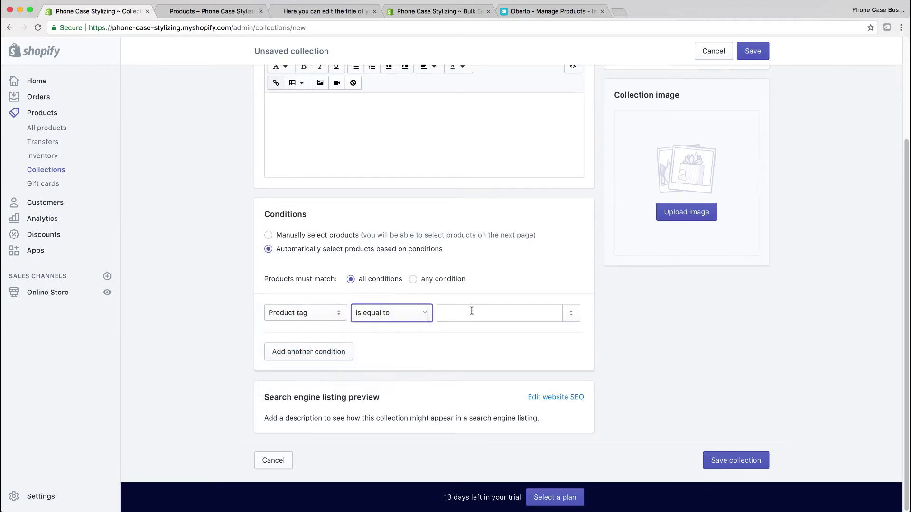
pyautogui.click(477, 317)
pyautogui.write('Glitter')
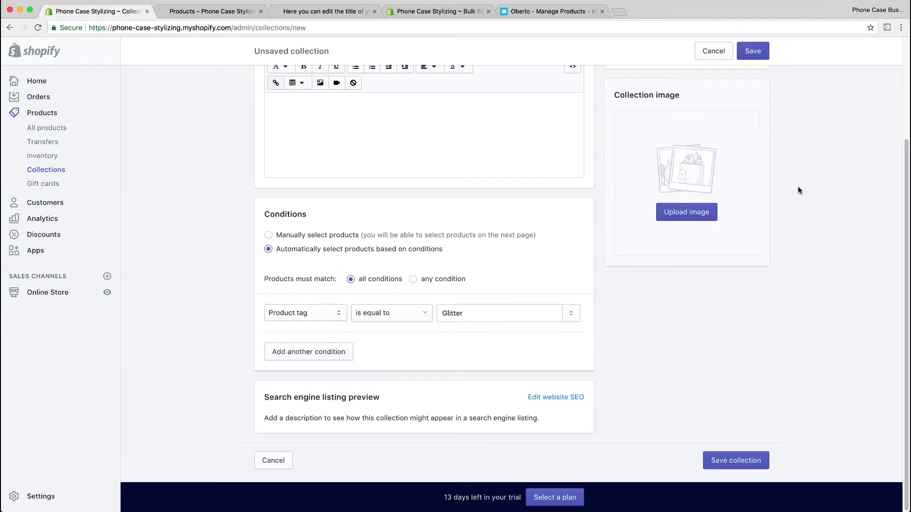
pyautogui.click(753, 51)
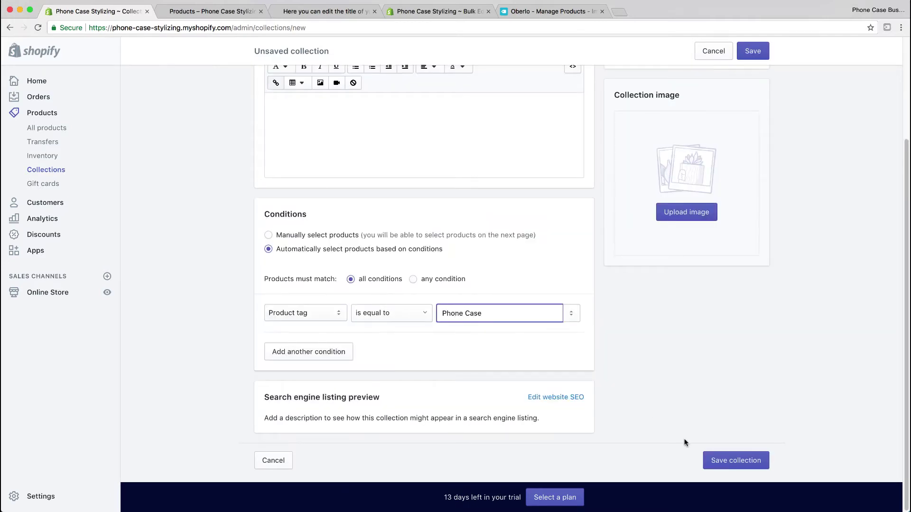
# Step: Change the collection's product sort order
pyautogui.click(750, 460)
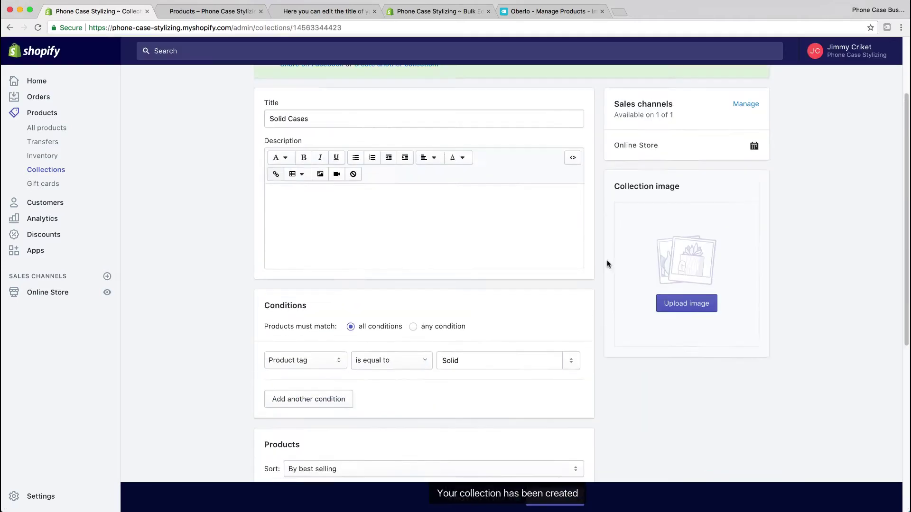
pyautogui.scroll(-5, 465, 258)
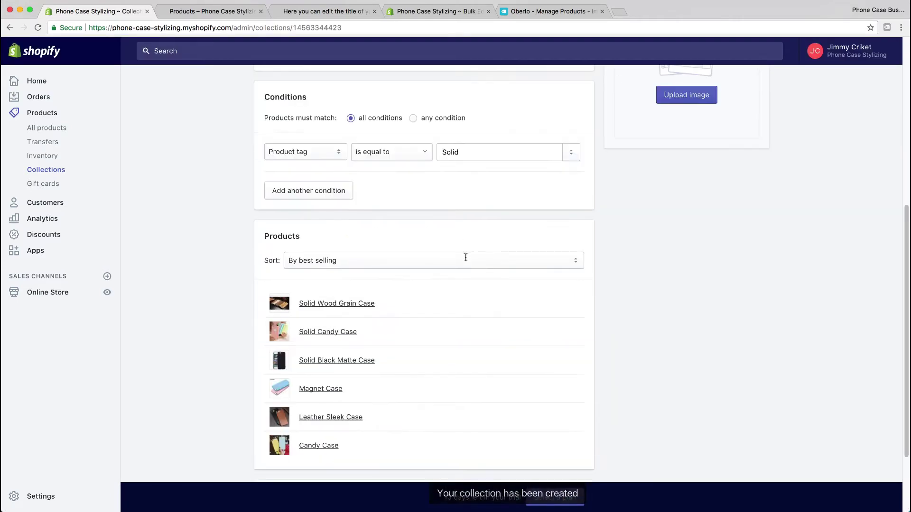
pyautogui.scroll(-1, 465, 257)
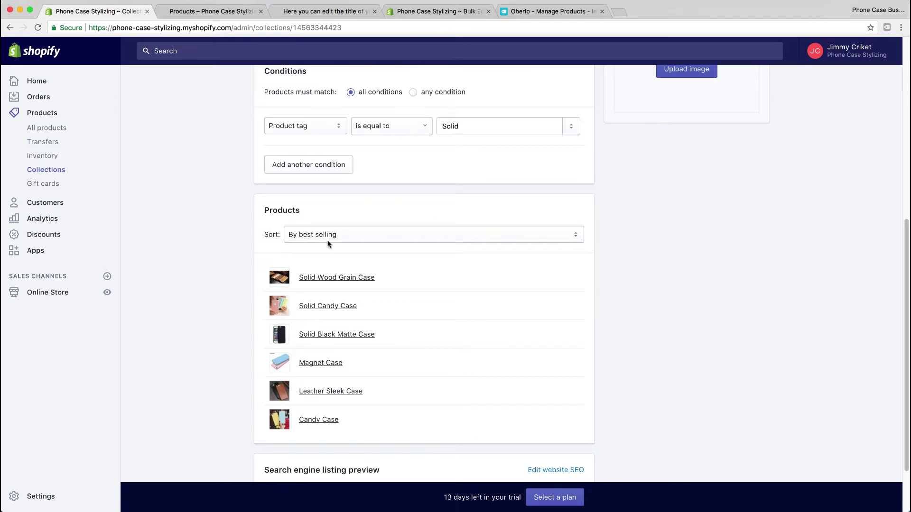
pyautogui.click(328, 241)
pyautogui.click(664, 353)
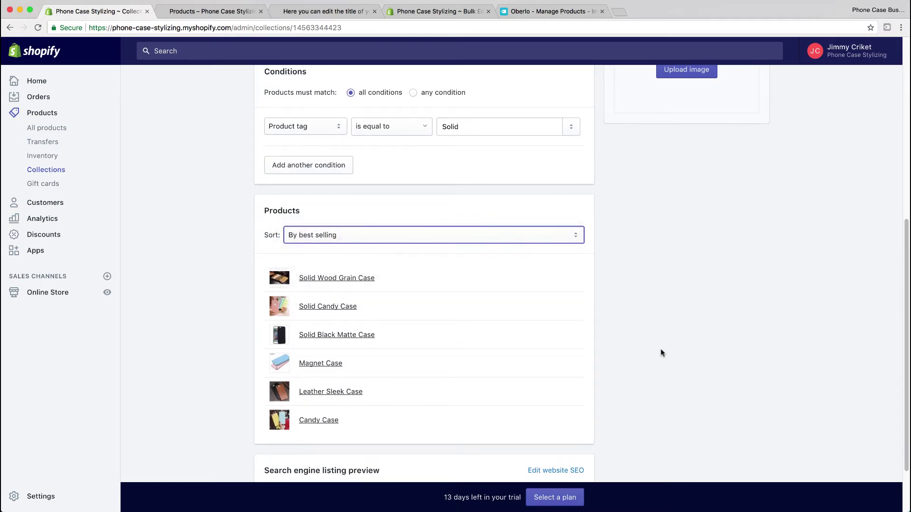
pyautogui.scroll(7, 654, 332)
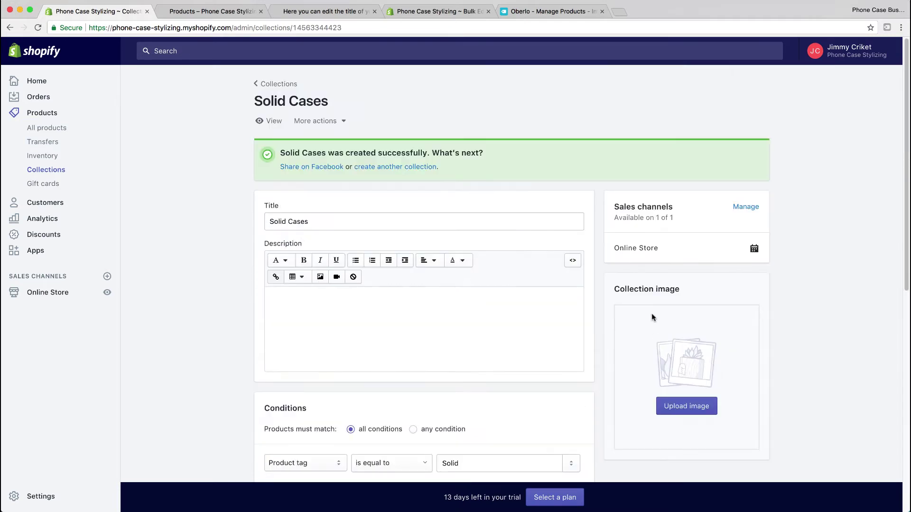
# Step: Open the Main menu under Navigation and delete its Catalog item
pyautogui.click(39, 294)
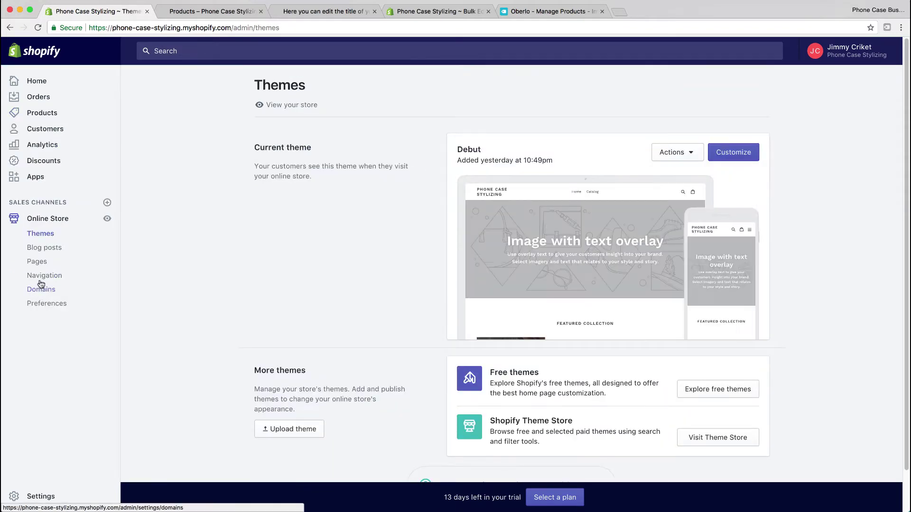
pyautogui.click(41, 278)
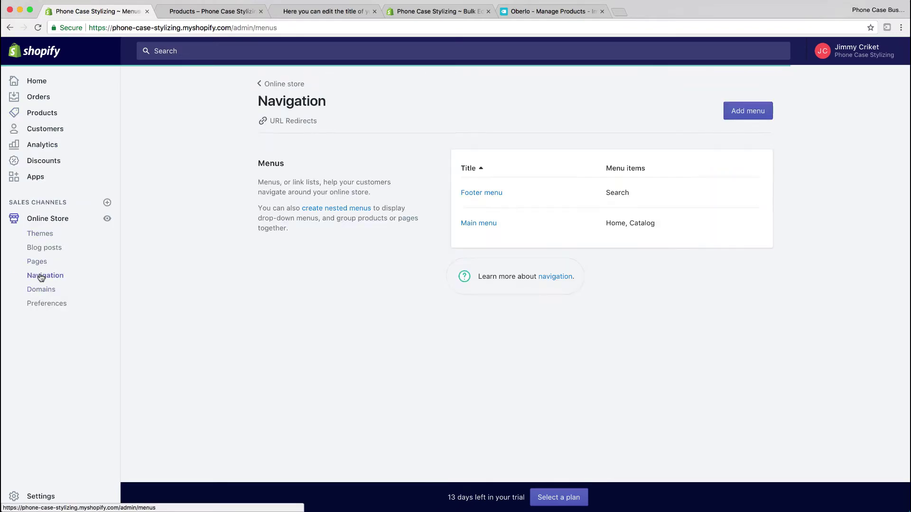
pyautogui.click(468, 228)
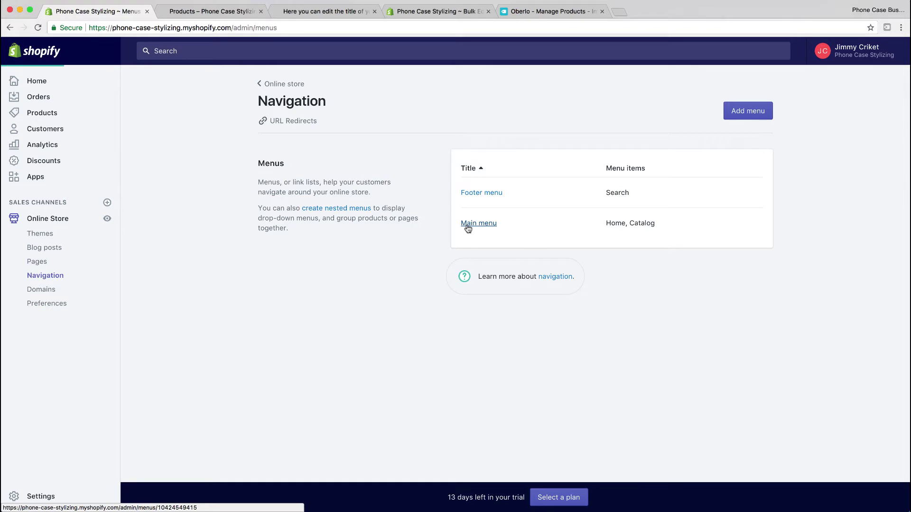
pyautogui.click(584, 266)
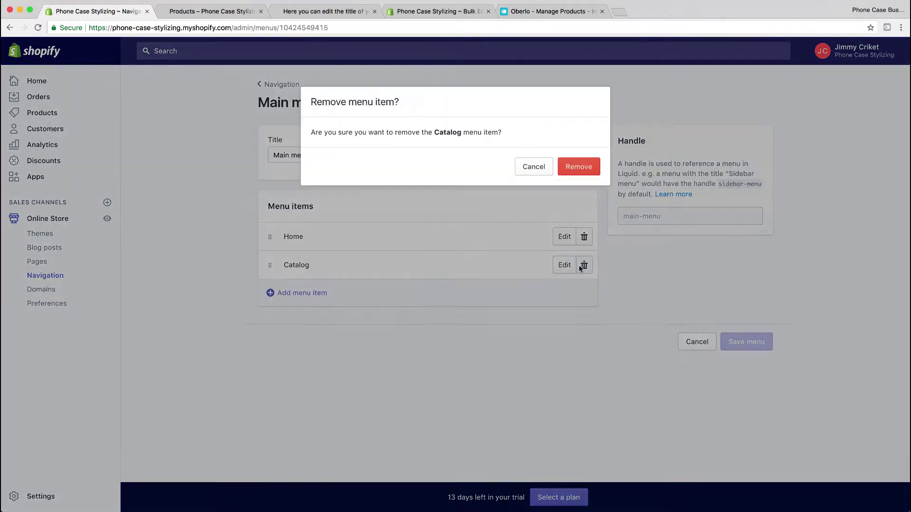
pyautogui.click(577, 167)
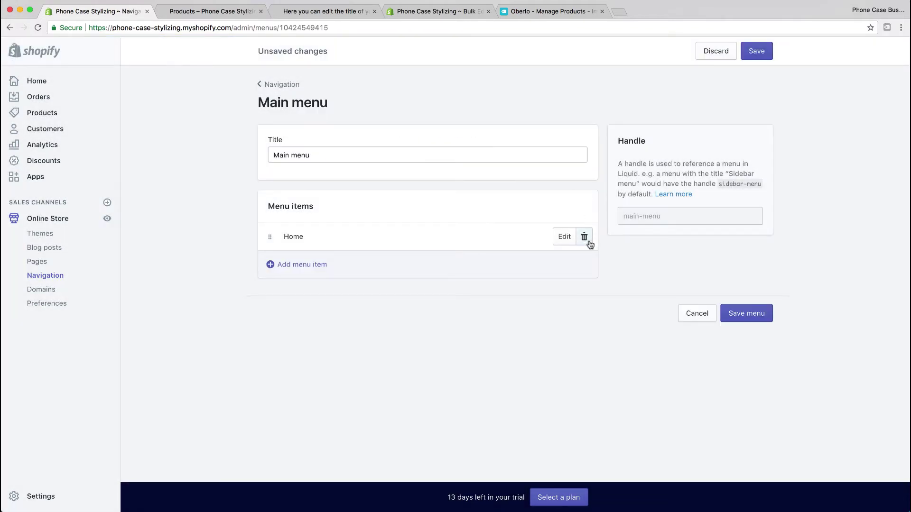
# Step: Add menu items linking to the All Phone Cases and Glitter Cases collections
pyautogui.click(286, 266)
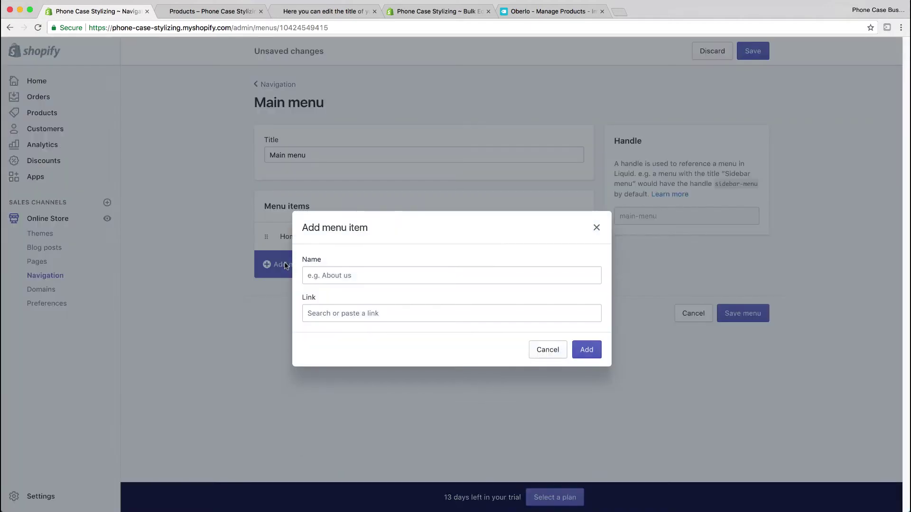
pyautogui.click(345, 314)
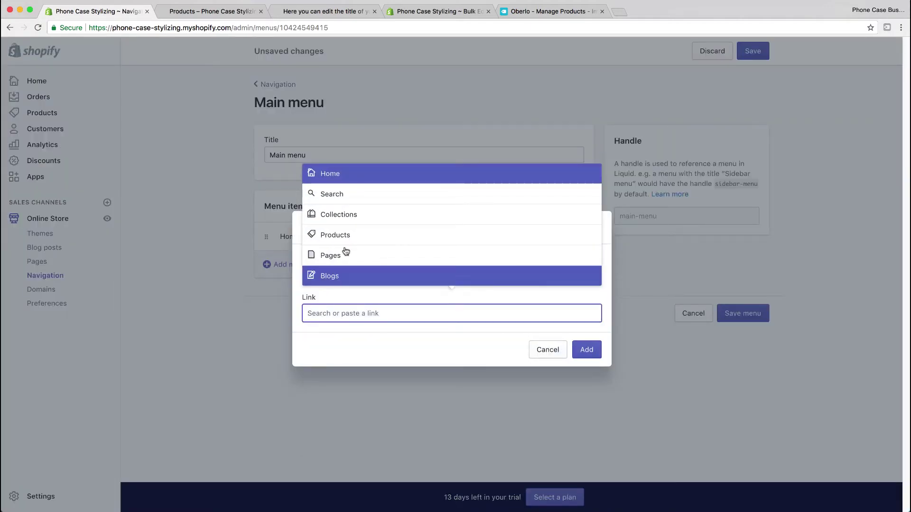
pyautogui.click(341, 211)
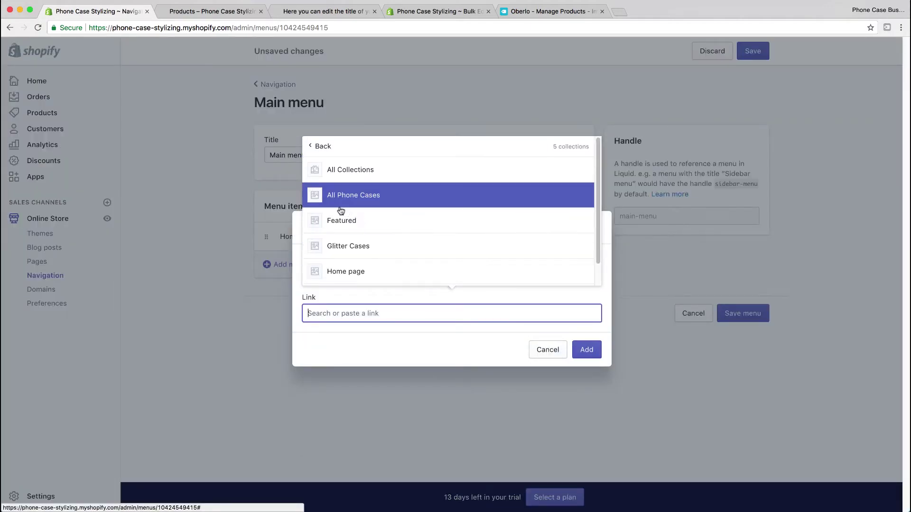
pyautogui.click(370, 199)
pyautogui.click(586, 369)
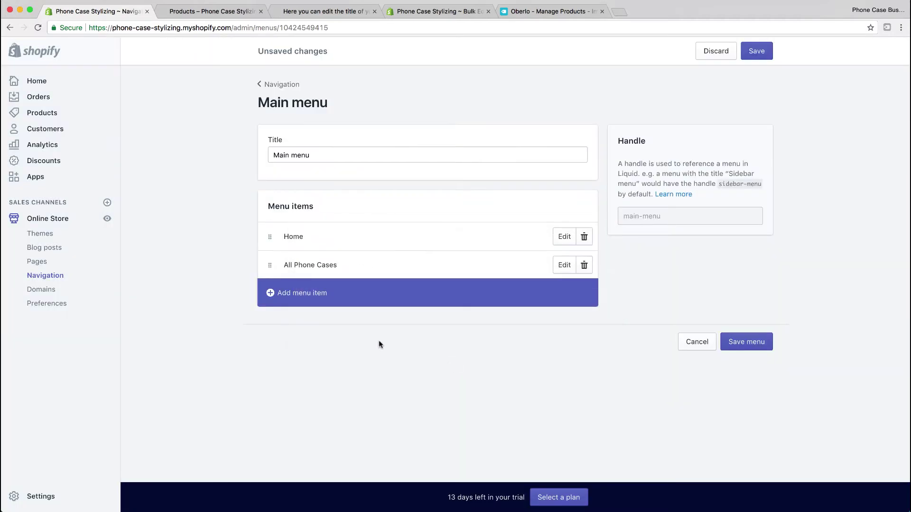
pyautogui.click(309, 294)
pyautogui.click(357, 312)
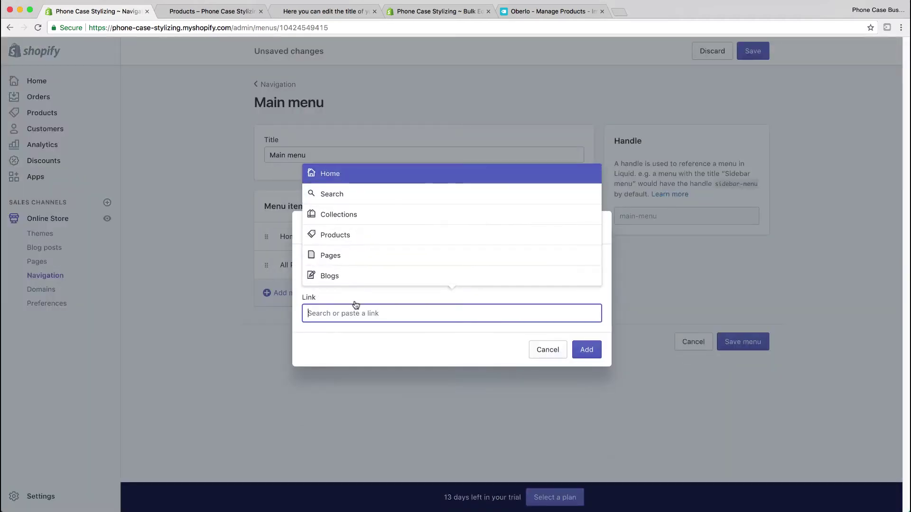
pyautogui.click(345, 219)
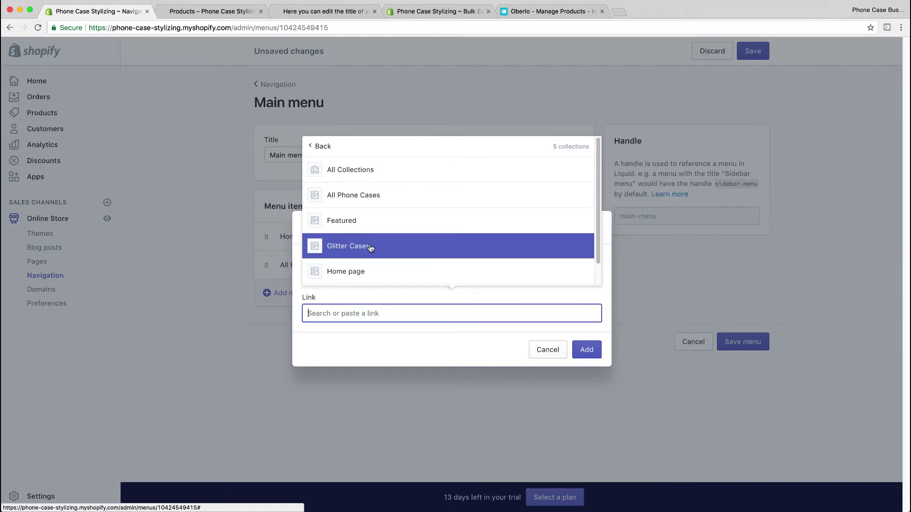
pyautogui.click(370, 247)
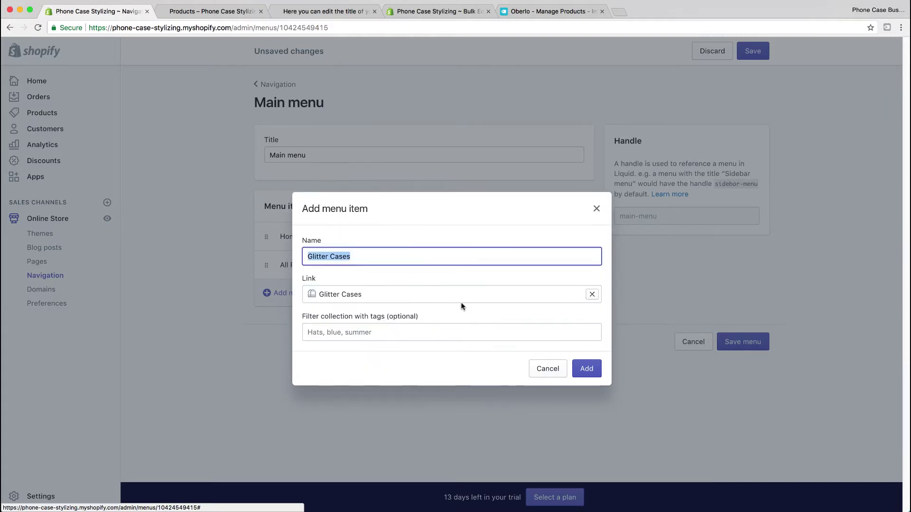
pyautogui.click(588, 368)
# Step: Add a Solid Cases collection link, save the main menu, and return to the menus list
pyautogui.click(345, 323)
pyautogui.click(351, 311)
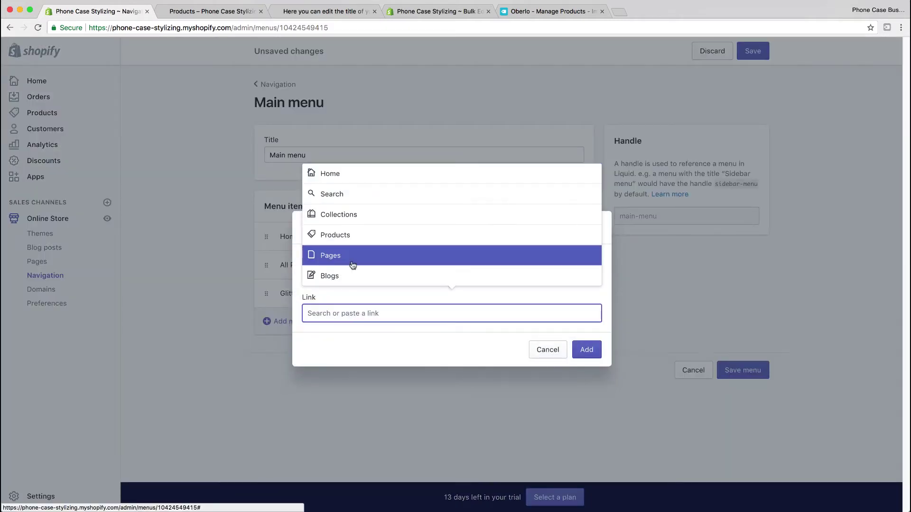
pyautogui.click(356, 211)
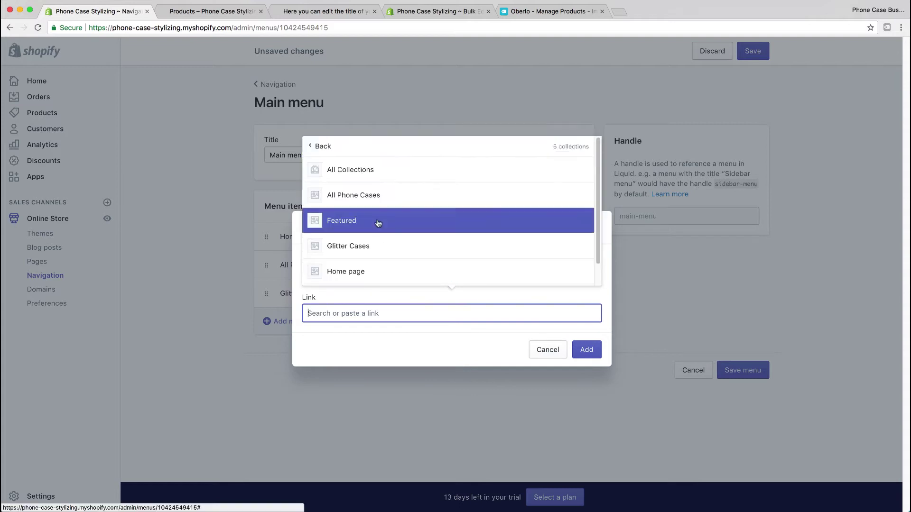
pyautogui.click(370, 218)
pyautogui.click(586, 369)
pyautogui.click(754, 407)
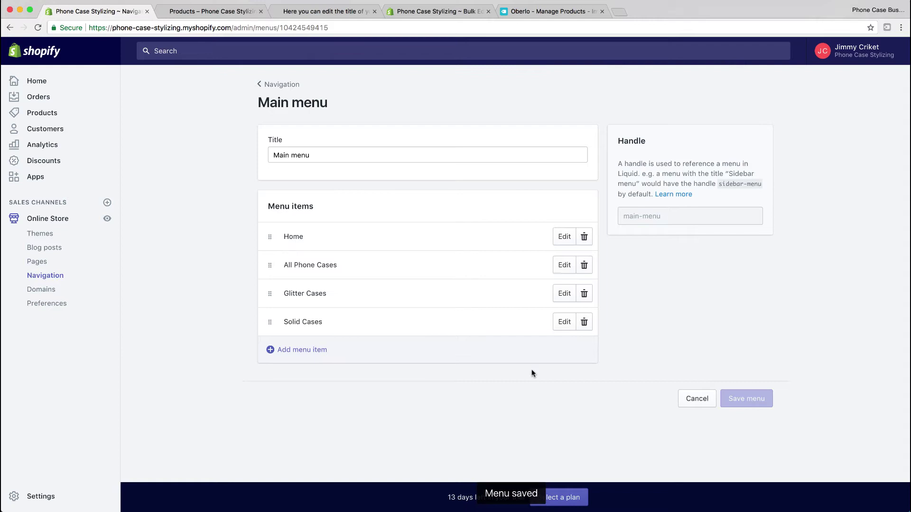
pyautogui.click(62, 277)
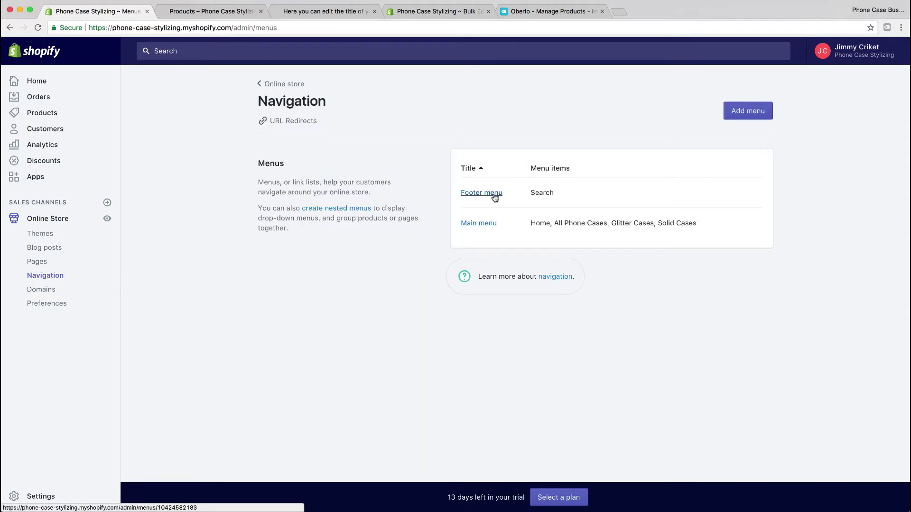
# Step: Create a Contact Us page and assign it the page.contact template
pyautogui.click(47, 264)
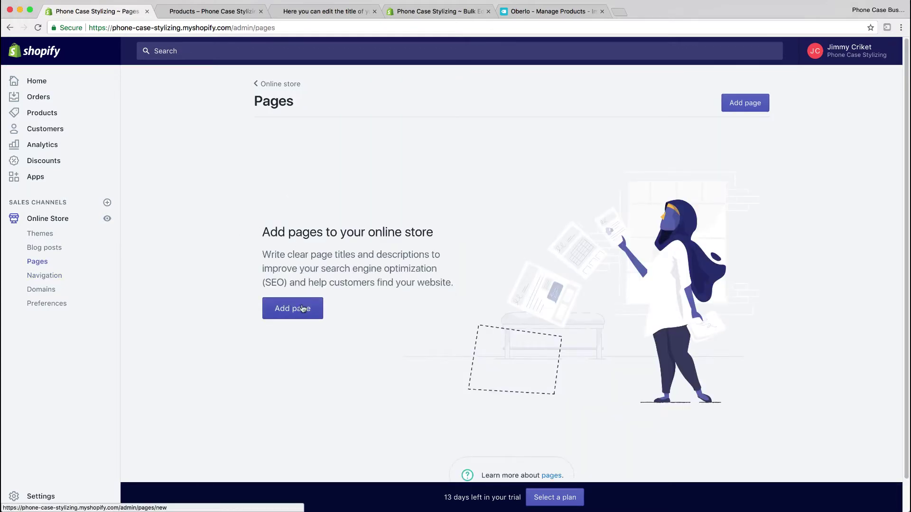
pyautogui.click(302, 309)
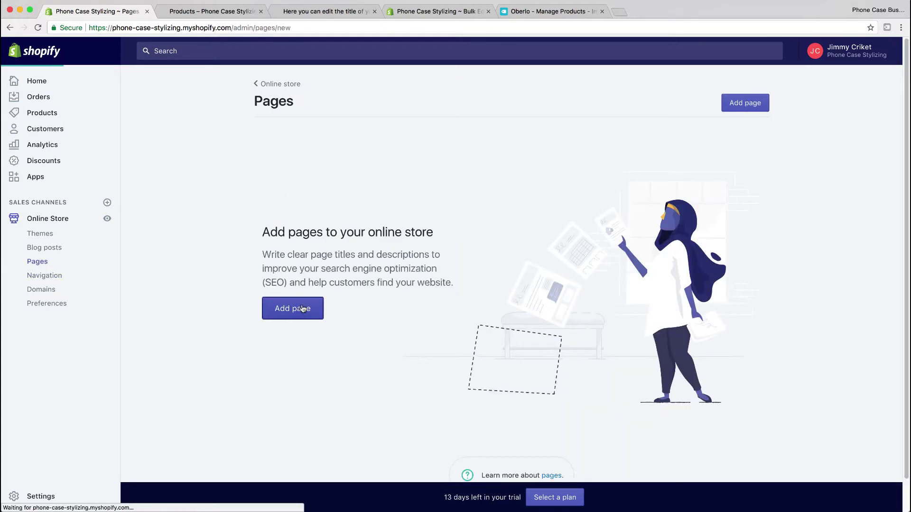
pyautogui.write('Contact Us')
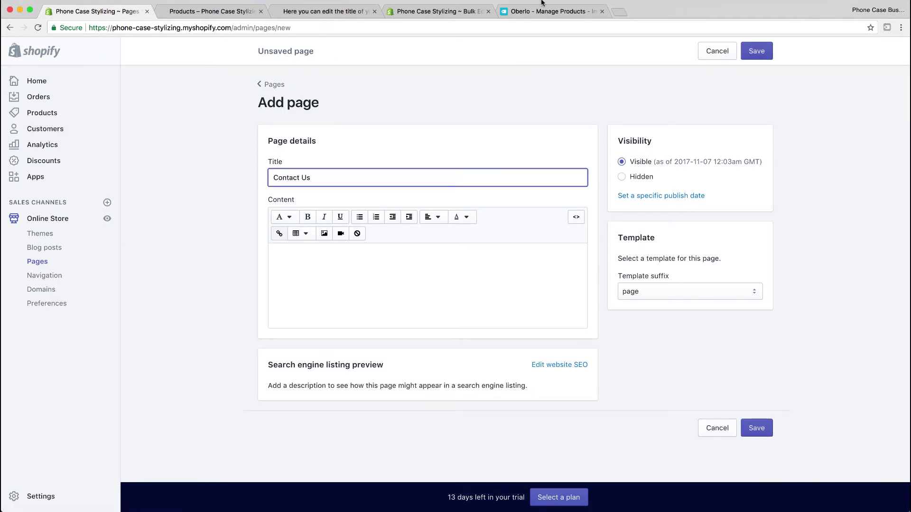
pyautogui.click(755, 52)
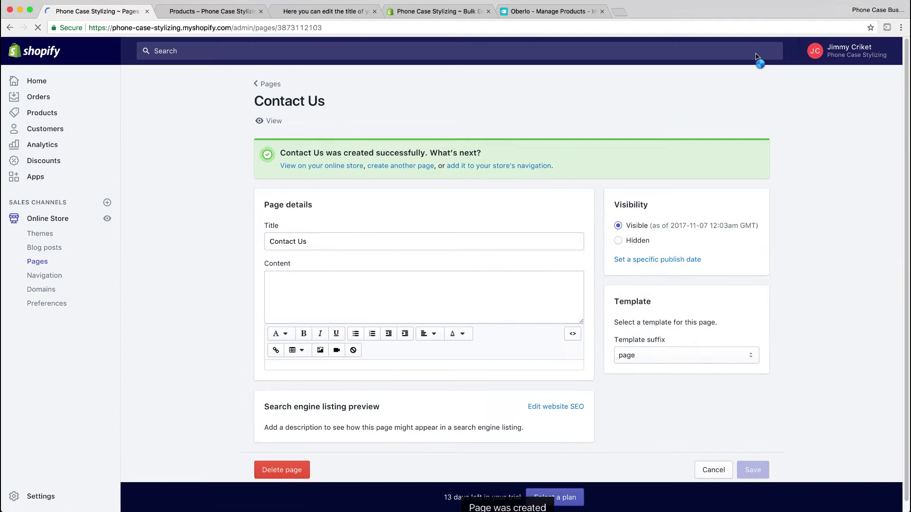
pyautogui.click(655, 356)
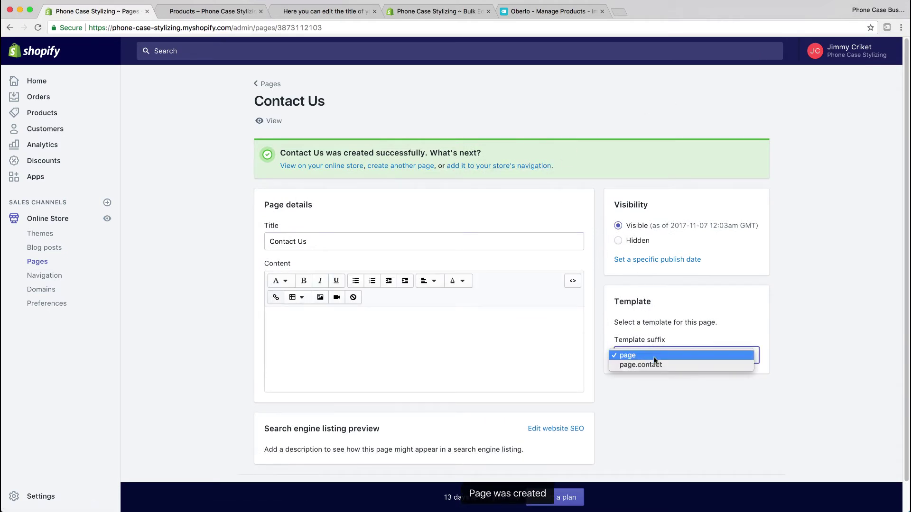
pyautogui.click(655, 364)
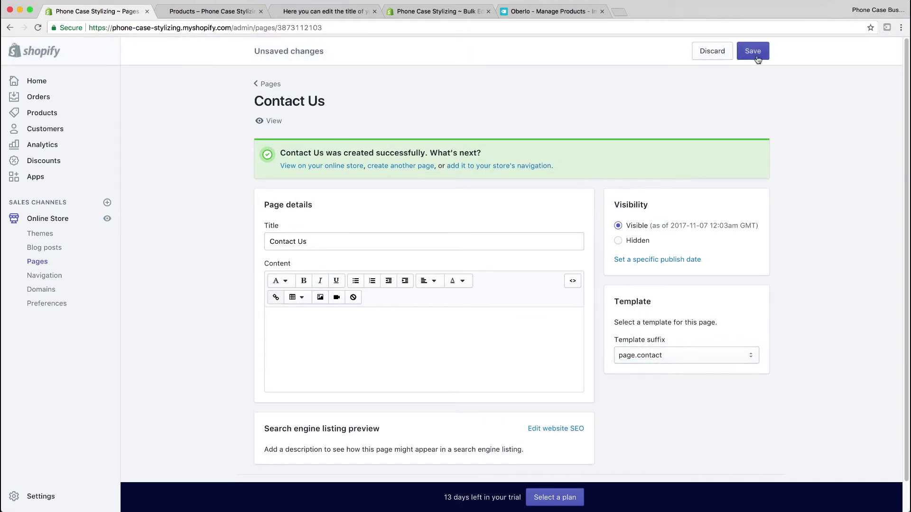
pyautogui.click(755, 53)
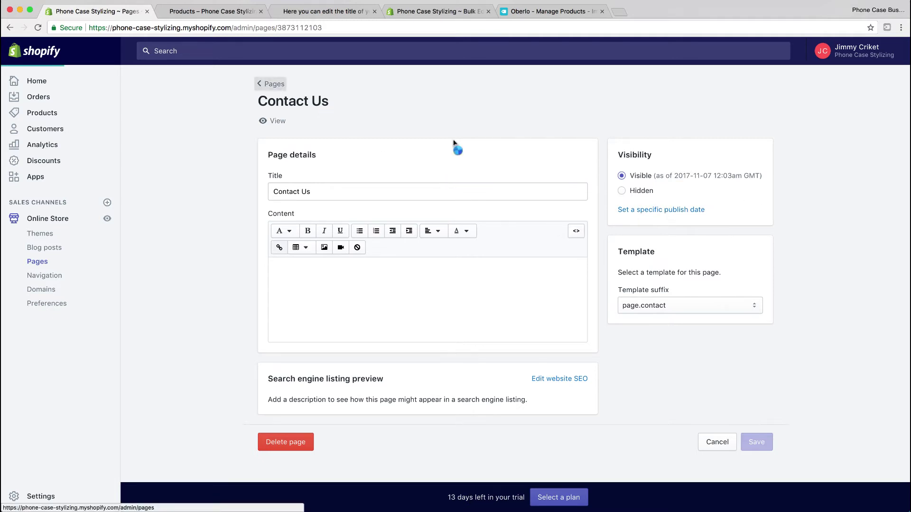
# Step: Add and save Shipping Information and FAQ pages
pyautogui.click(274, 84)
pyautogui.click(870, 102)
pyautogui.write('Shipping Information')
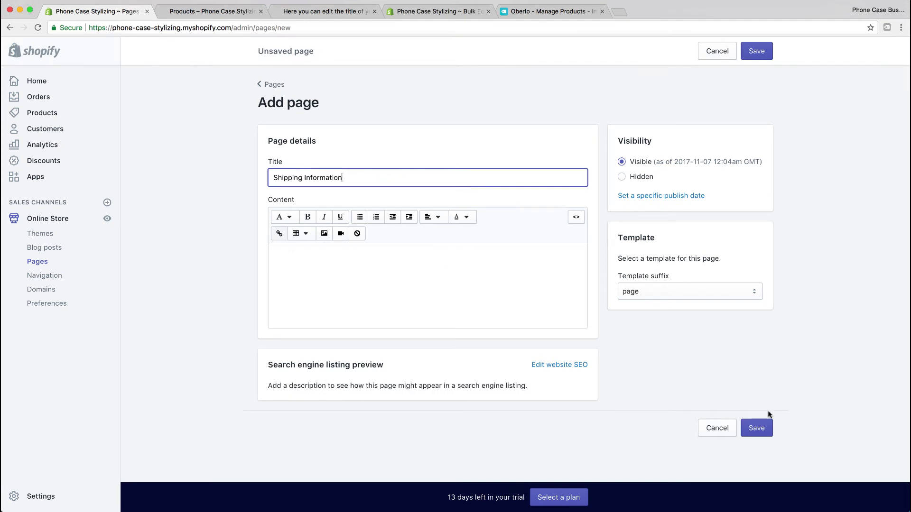
pyautogui.click(765, 423)
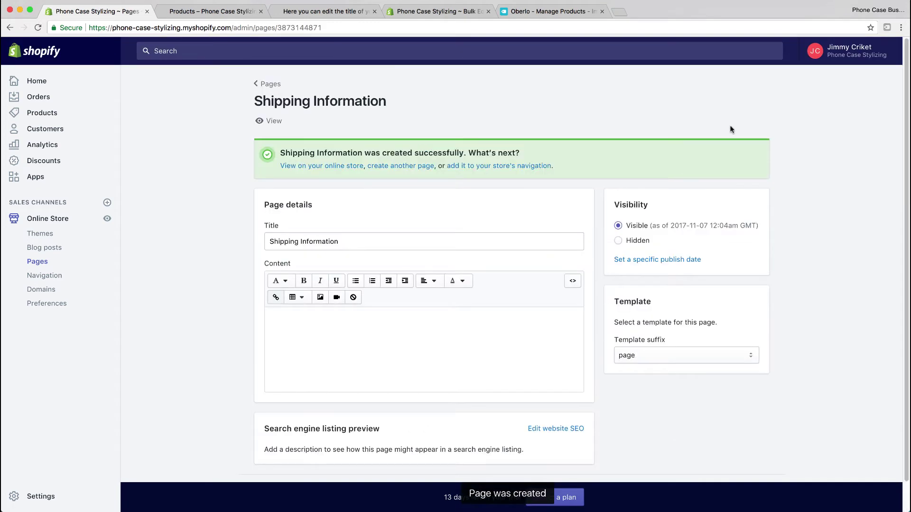
pyautogui.click(400, 135)
pyautogui.write('FAQ')
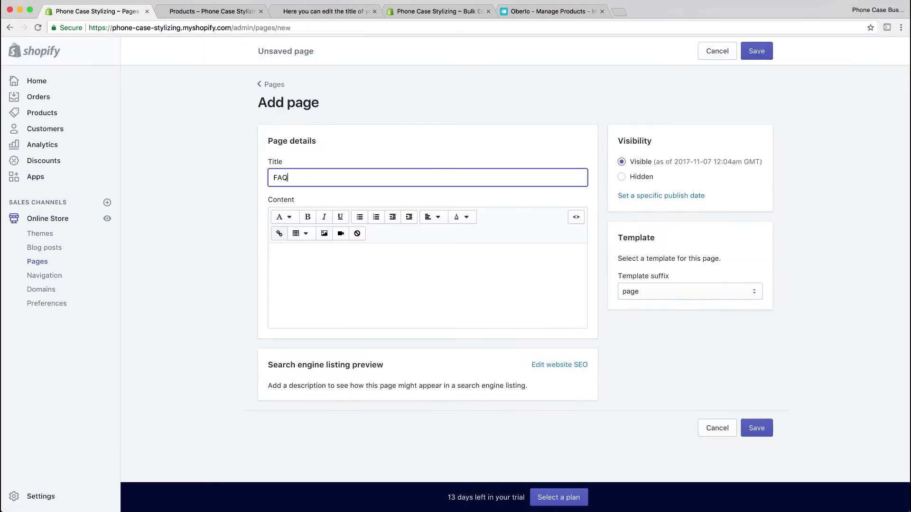
pyautogui.press('Return')
# Step: Open the Footer menu and delete its Search item
pyautogui.click(45, 276)
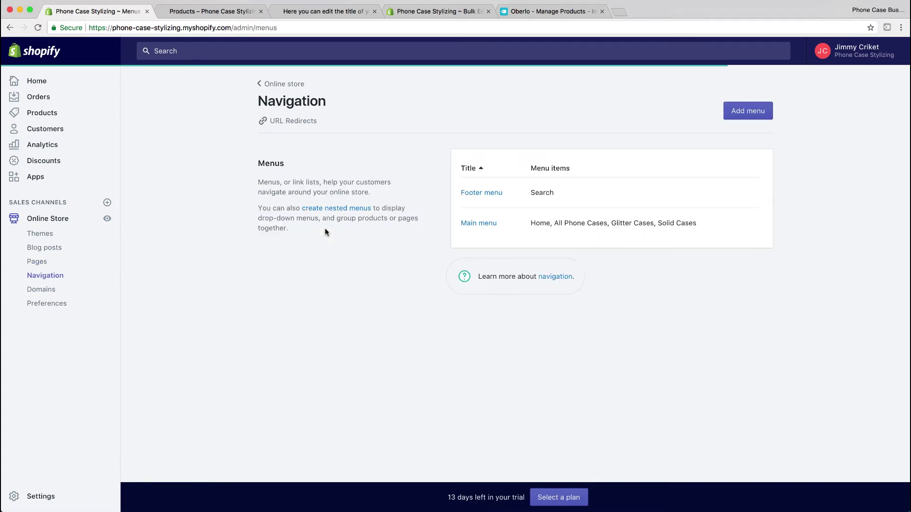
pyautogui.click(494, 193)
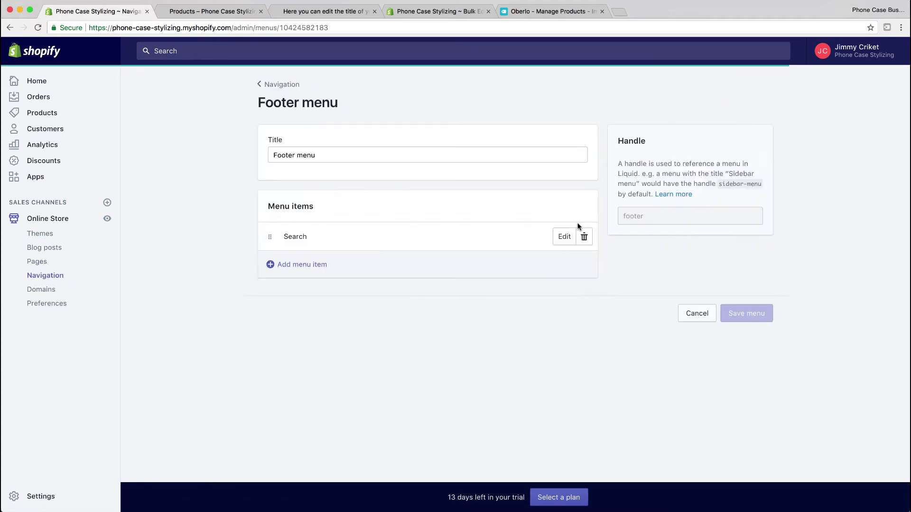
pyautogui.click(584, 237)
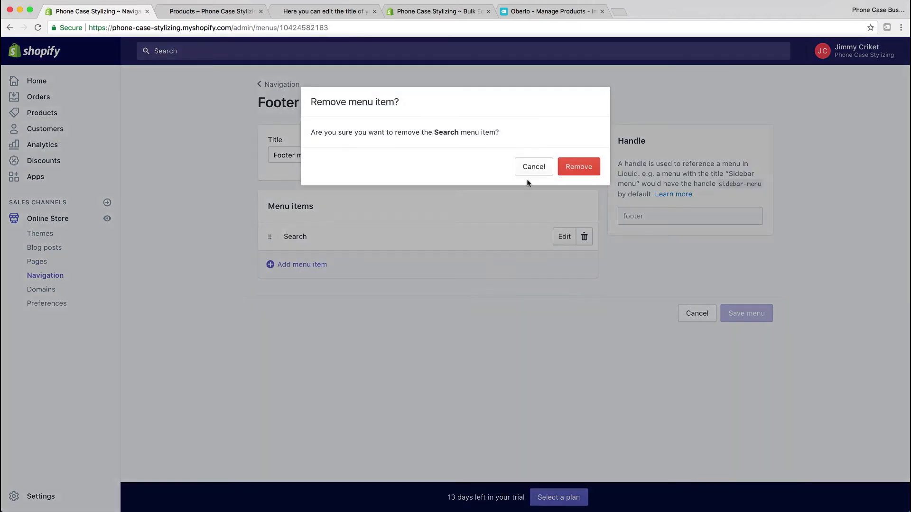
pyautogui.click(578, 166)
# Step: Add a footer item named Shipping Info linking to the Shipping Information page
pyautogui.click(295, 281)
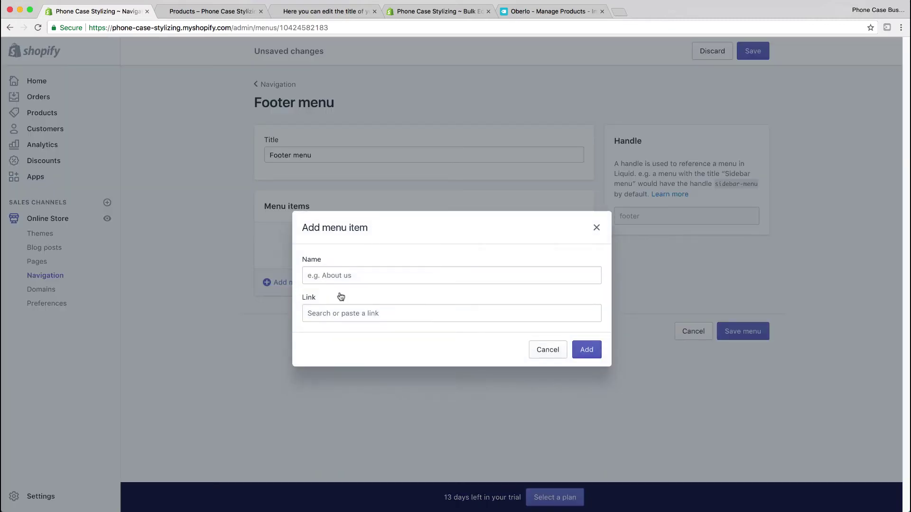
pyautogui.click(337, 313)
pyautogui.click(346, 256)
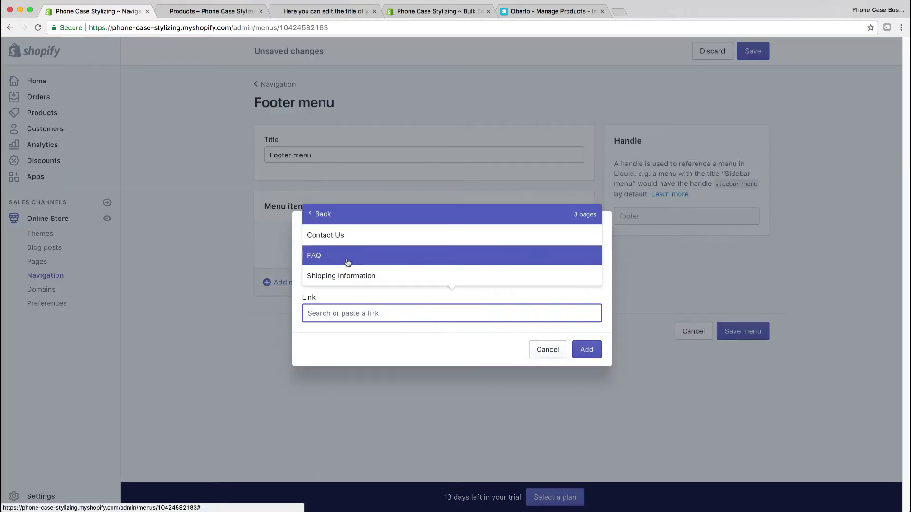
pyautogui.click(350, 275)
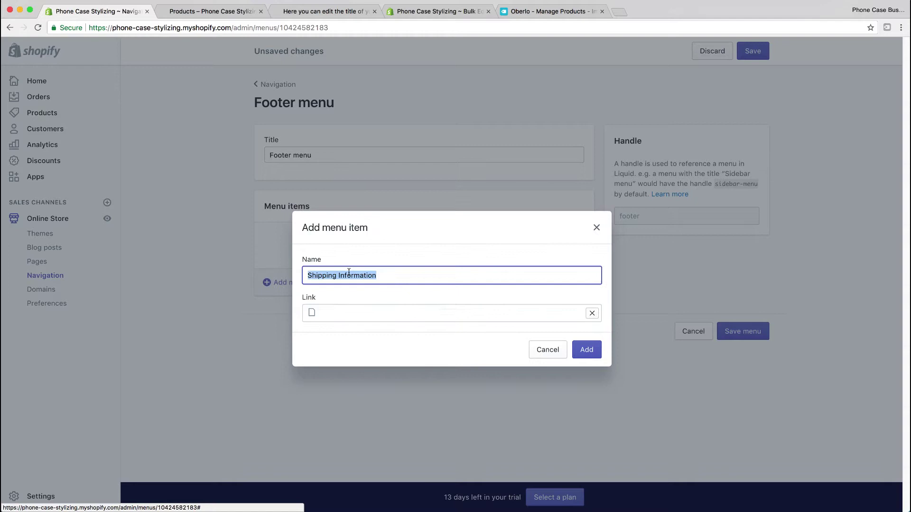
pyautogui.click(378, 276)
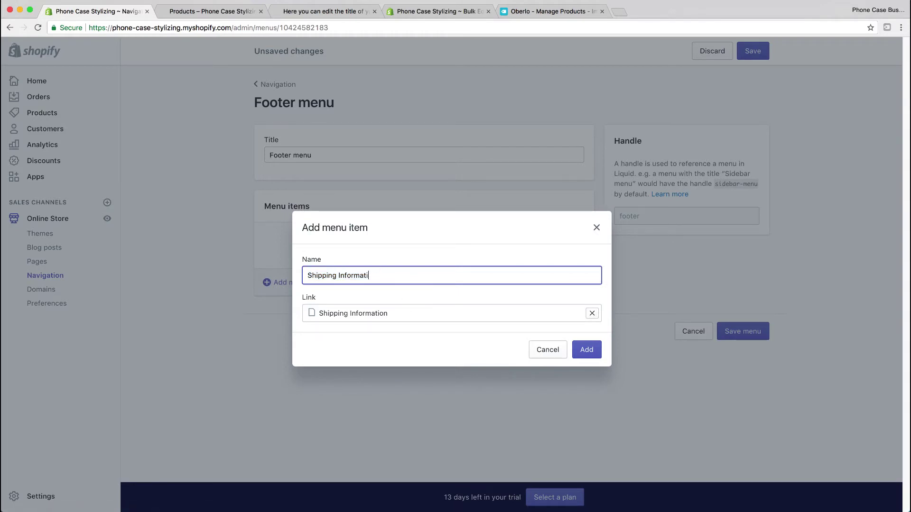
pyautogui.click(579, 349)
# Step: Add a footer item linking to the FAQ page
pyautogui.click(317, 265)
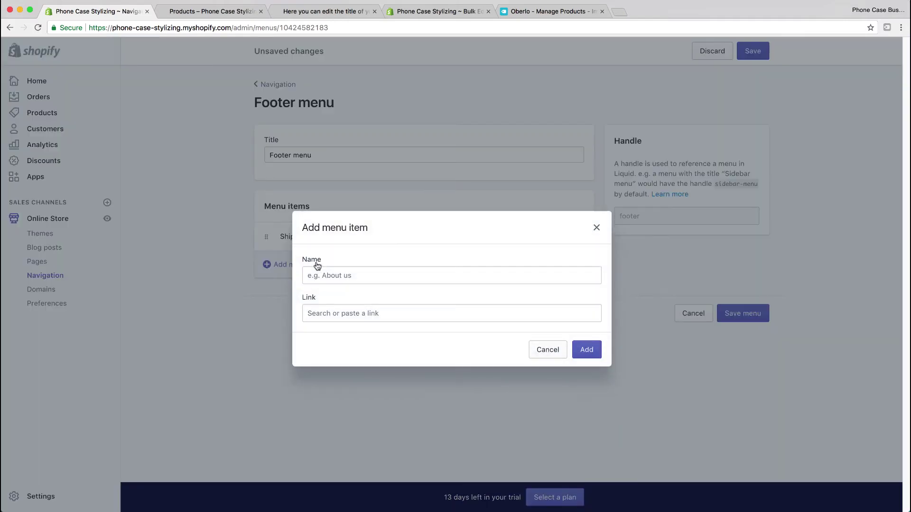
pyautogui.click(322, 306)
pyautogui.click(342, 261)
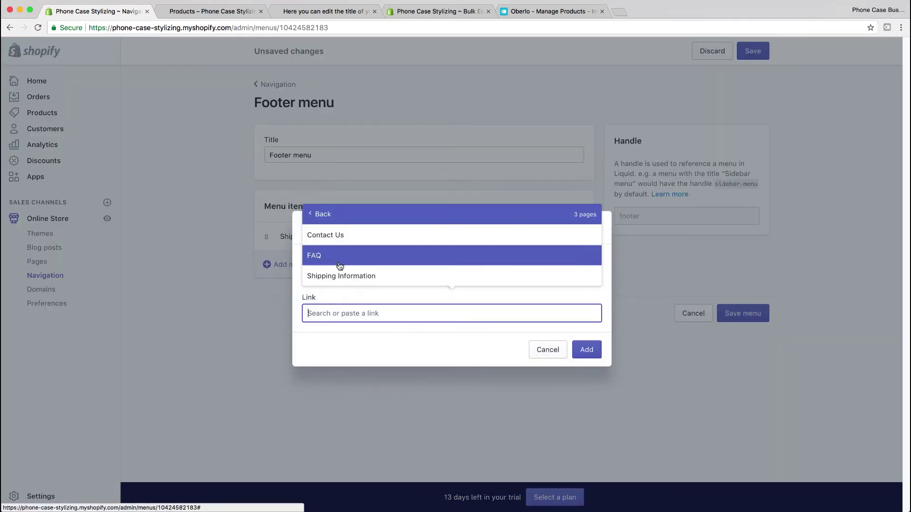
pyautogui.click(337, 256)
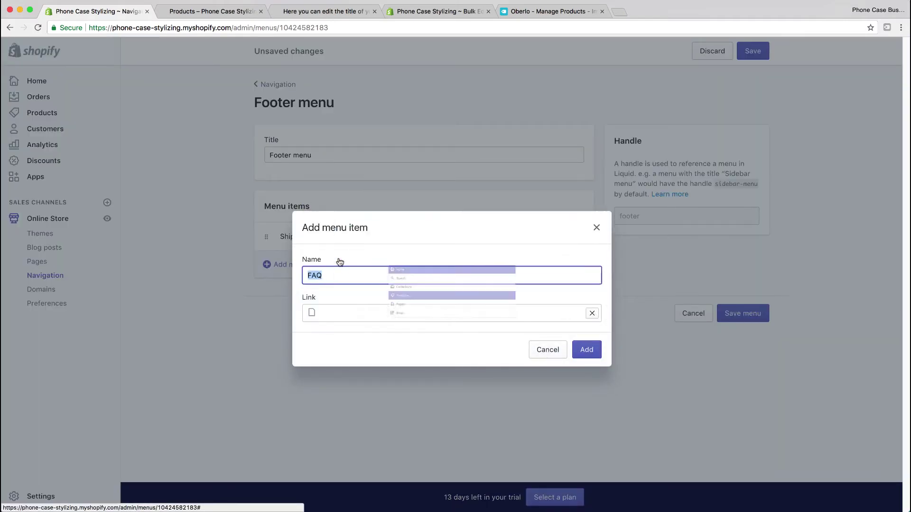
pyautogui.click(585, 350)
# Step: Add a Contact Us page link and save the footer menu
pyautogui.click(290, 298)
pyautogui.click(336, 310)
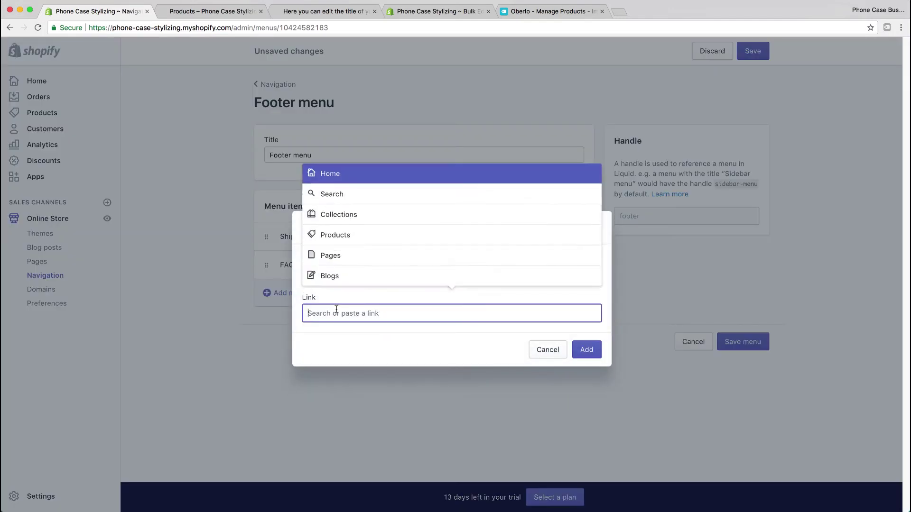
pyautogui.click(345, 262)
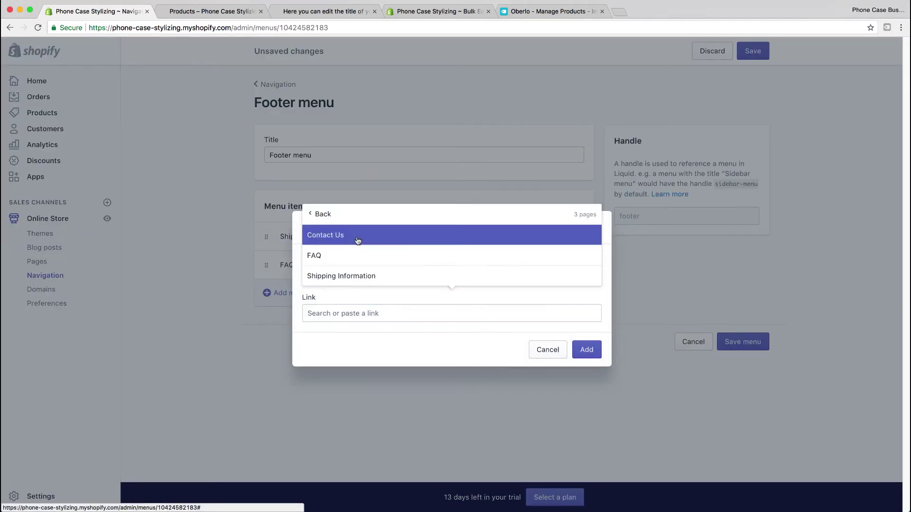
pyautogui.click(358, 239)
pyautogui.click(570, 355)
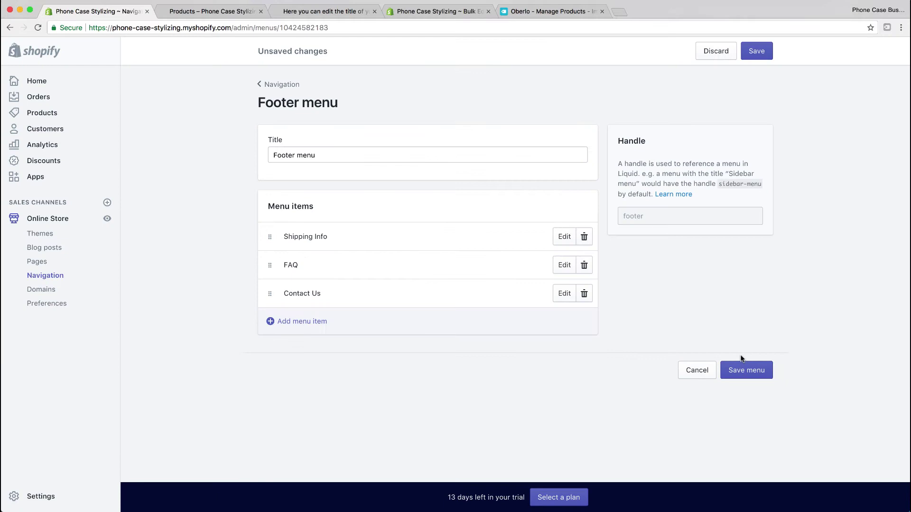
pyautogui.click(747, 375)
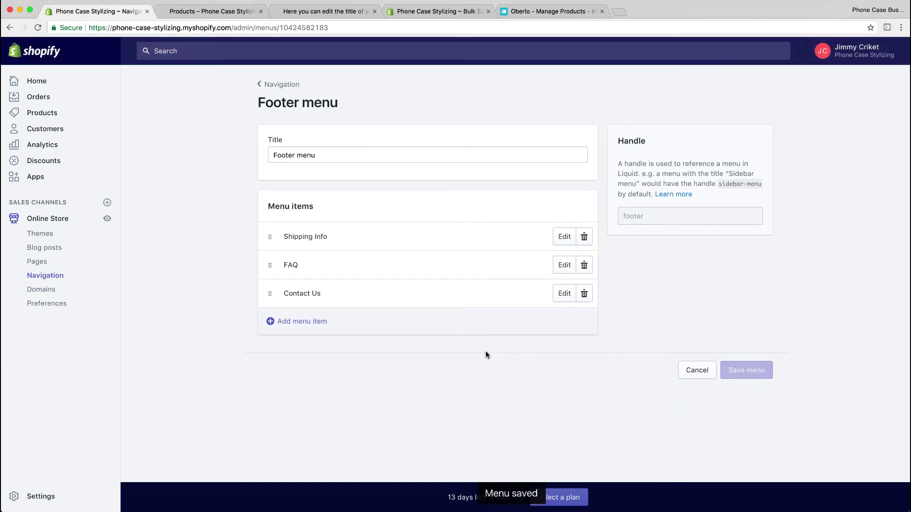
# Step: Open the live storefront in a new tab and check the footer links
pyautogui.click(107, 220)
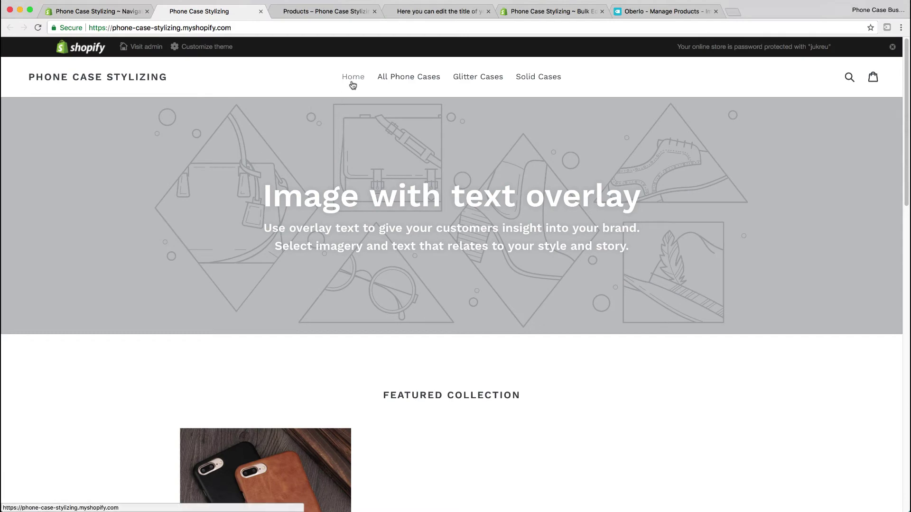
pyautogui.scroll(-15, 521, 195)
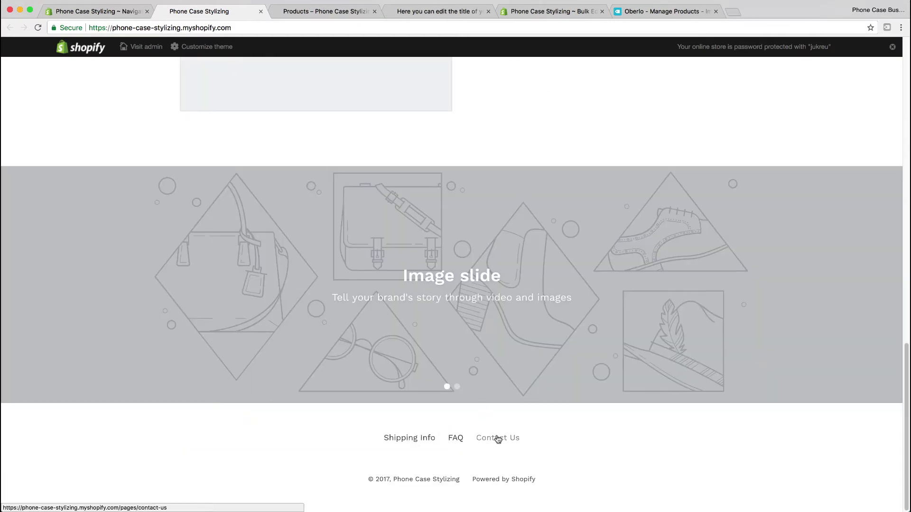
pyautogui.scroll(15, 382, 340)
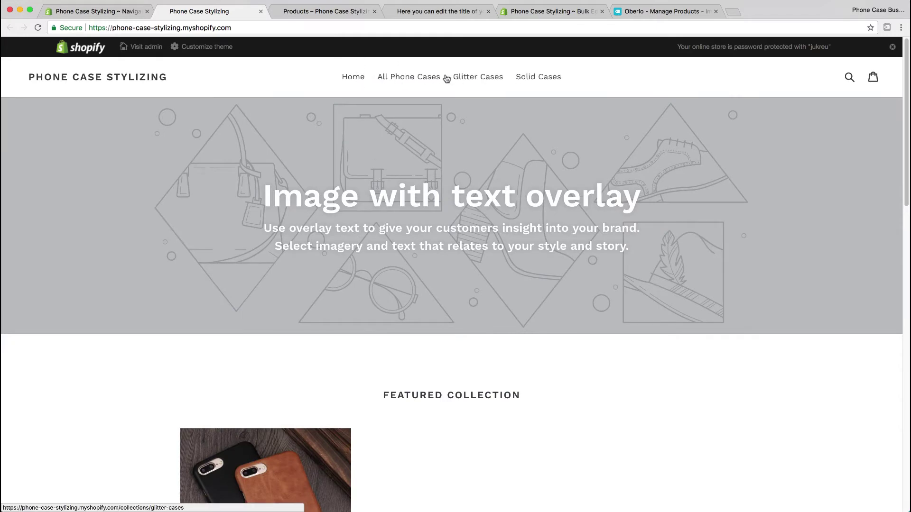
# Step: Browse the All Phone Cases, Glitter Cases and Solid Cases collections, then return home
pyautogui.click(396, 83)
pyautogui.scroll(-6, 526, 190)
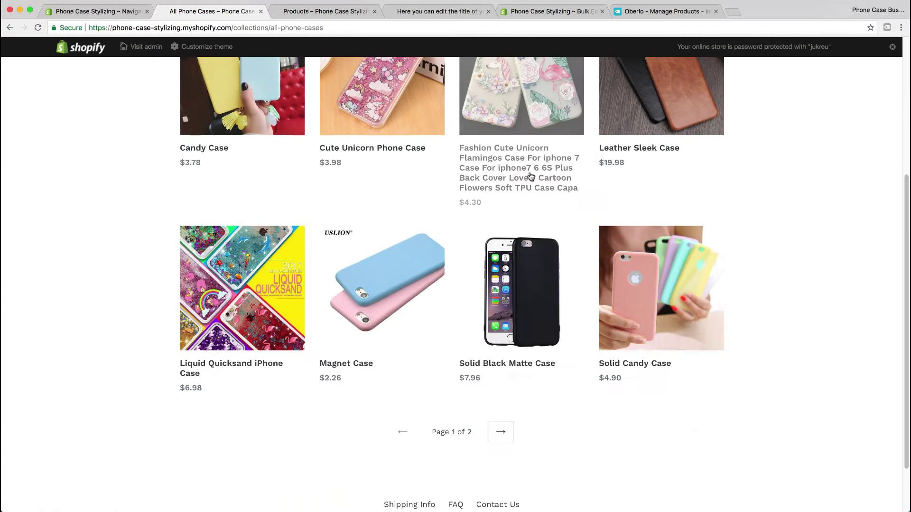
pyautogui.scroll(6, 539, 265)
pyautogui.click(463, 78)
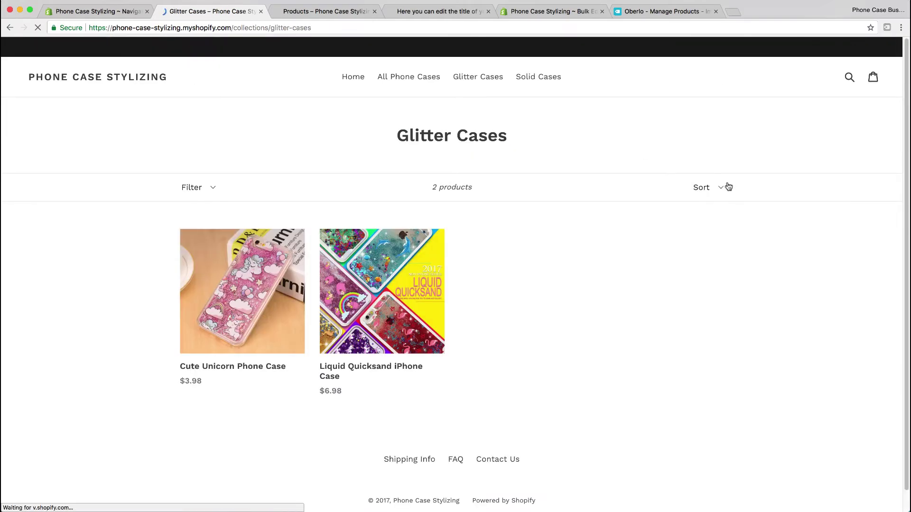
pyautogui.click(535, 79)
pyautogui.scroll(-5, 545, 163)
pyautogui.scroll(5, 546, 164)
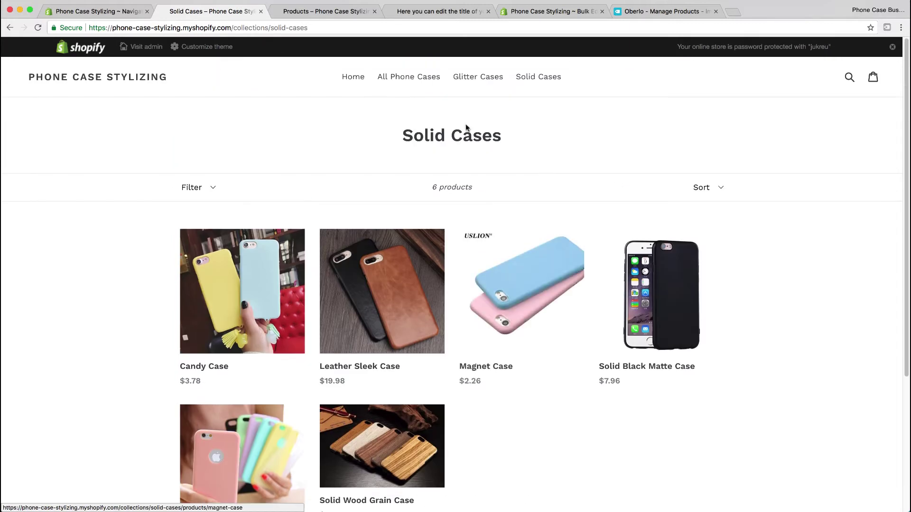
pyautogui.click(359, 88)
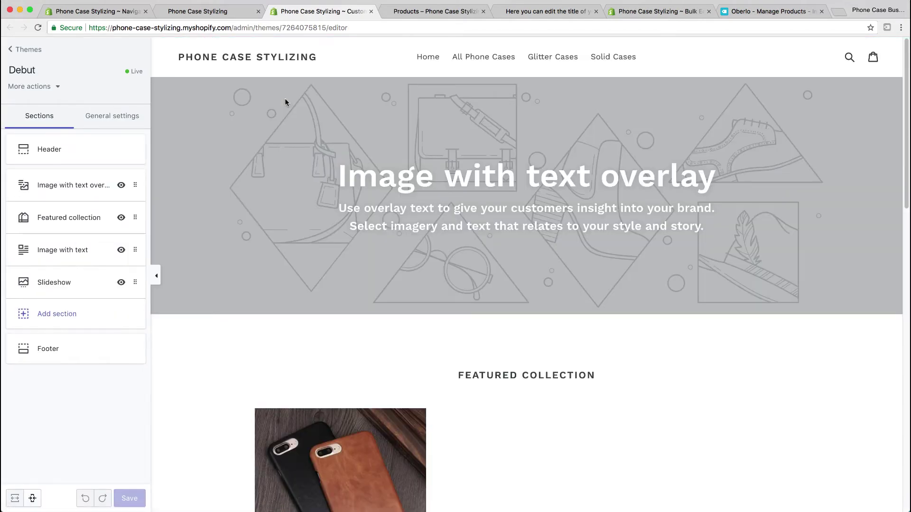
# Step: In Header settings, try a centered logo, then put it back on the left
pyautogui.click(98, 147)
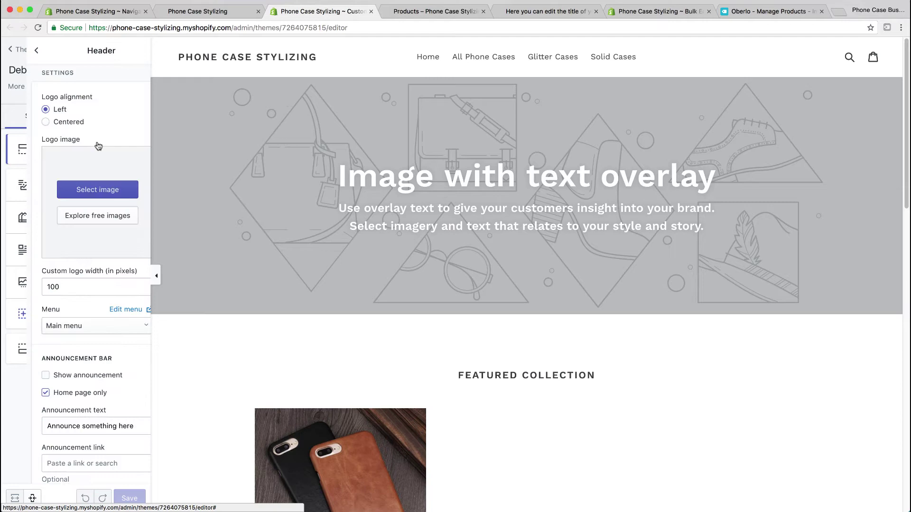
pyautogui.click(51, 122)
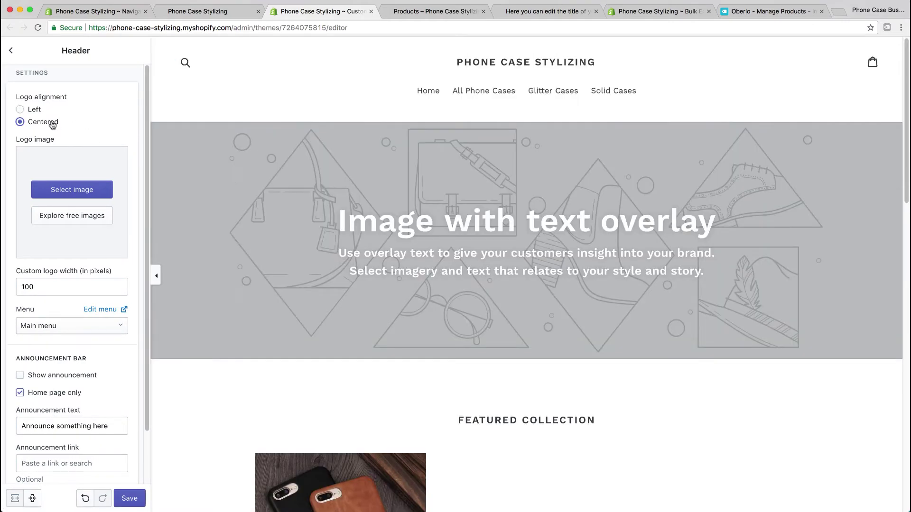
pyautogui.click(34, 111)
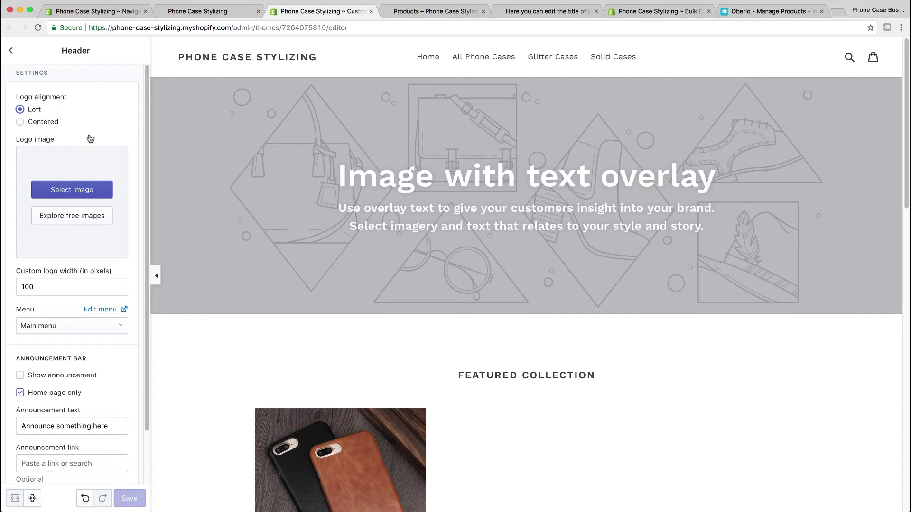
# Step: Turn on the announcement bar reading 'Free Shipping When you Spend $25 or more. Use code FREESHIP'
pyautogui.scroll(-2, 90, 138)
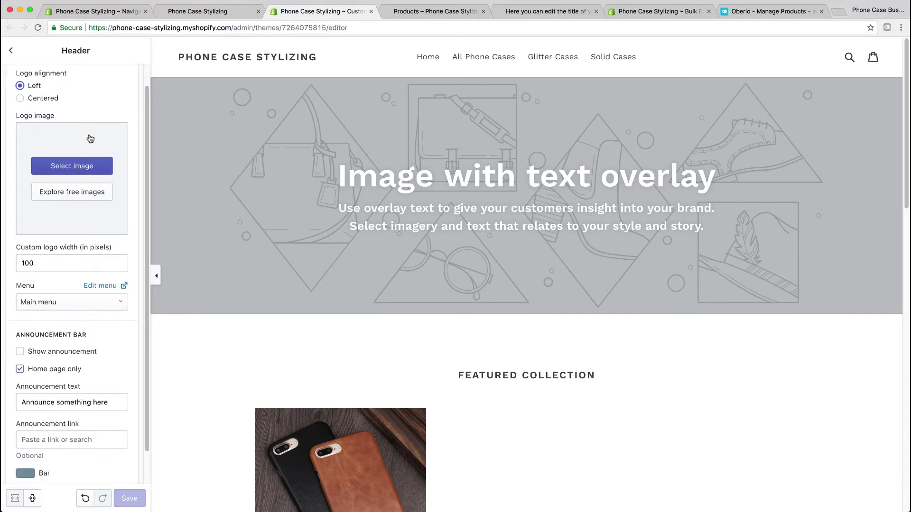
pyautogui.click(89, 337)
pyautogui.scroll(-1, 85, 328)
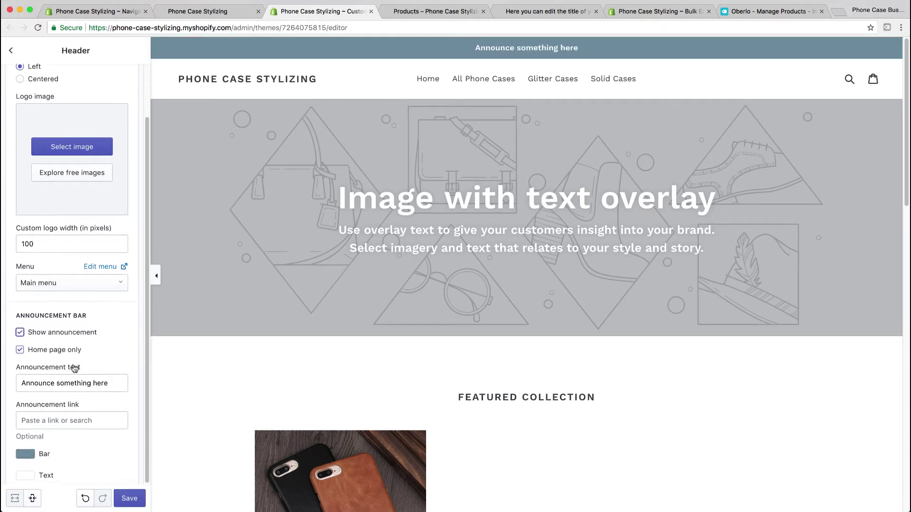
pyautogui.moveTo(109, 367); pyautogui.dragTo(21, 367)
pyautogui.write('Fe')
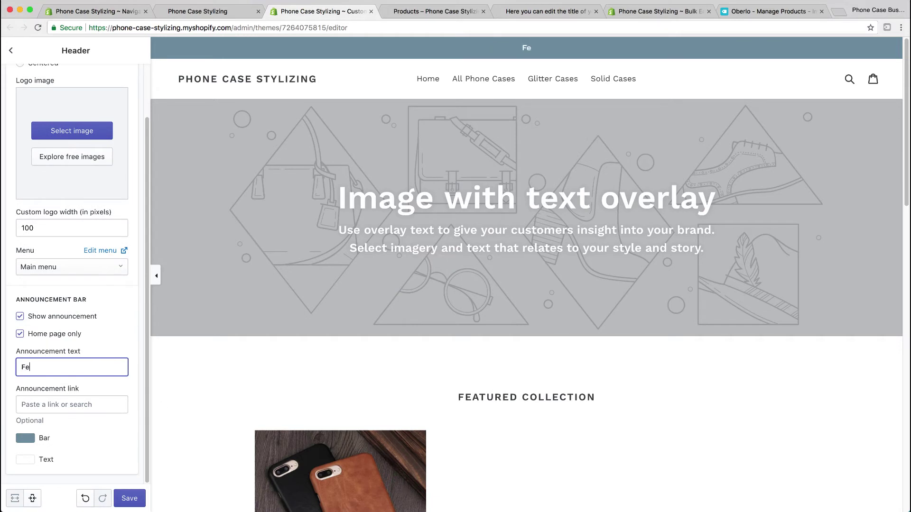
pyautogui.write('ee Shipping When ')
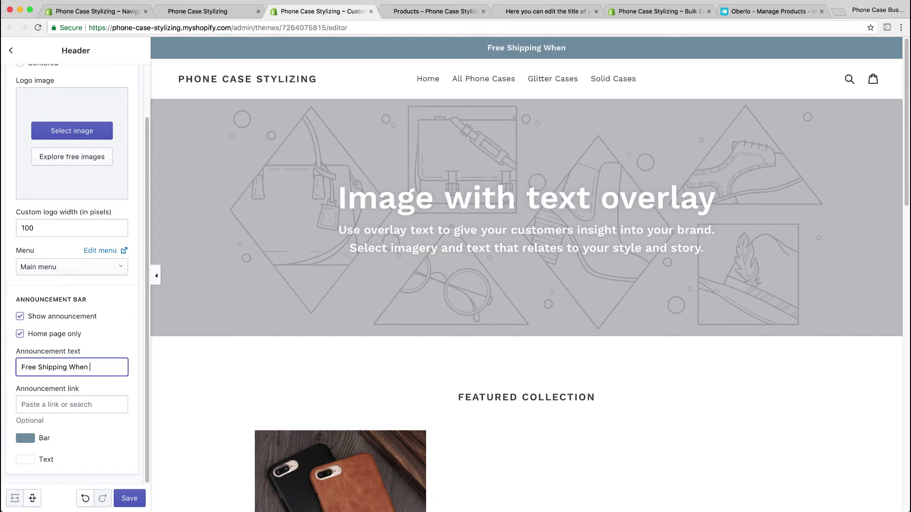
pyautogui.write('you Spend $25')
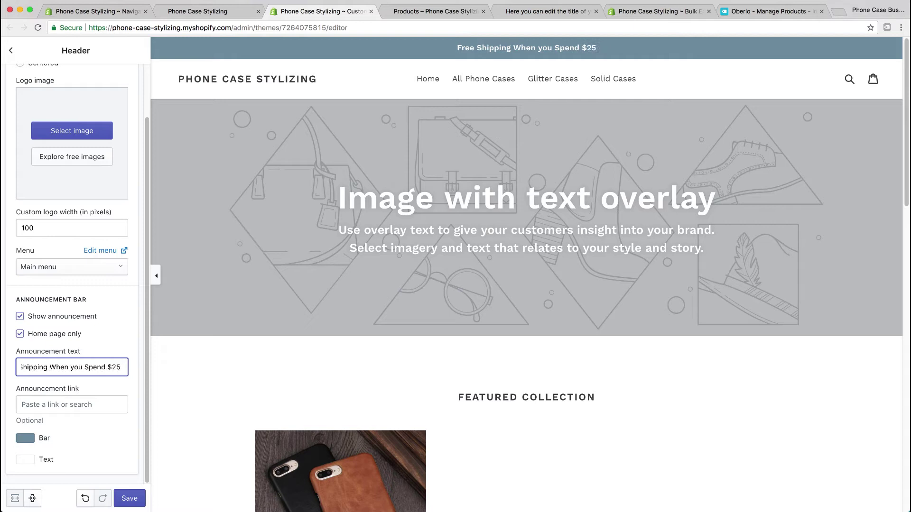
pyautogui.write(' or more')
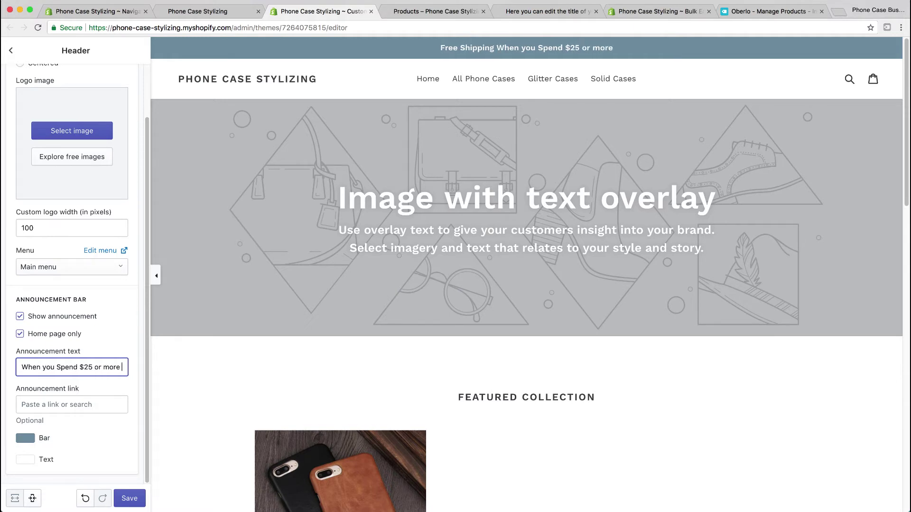
pyautogui.write('. Use code FR')
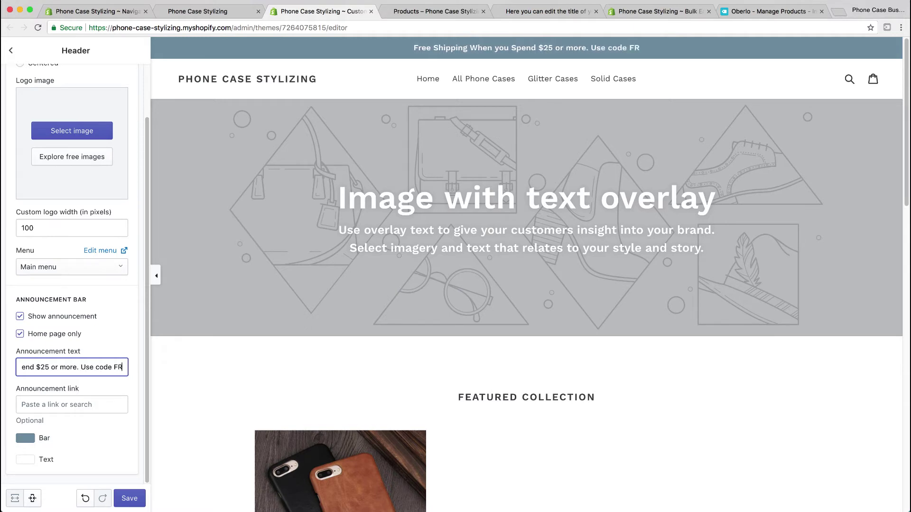
pyautogui.write('EESHIP')
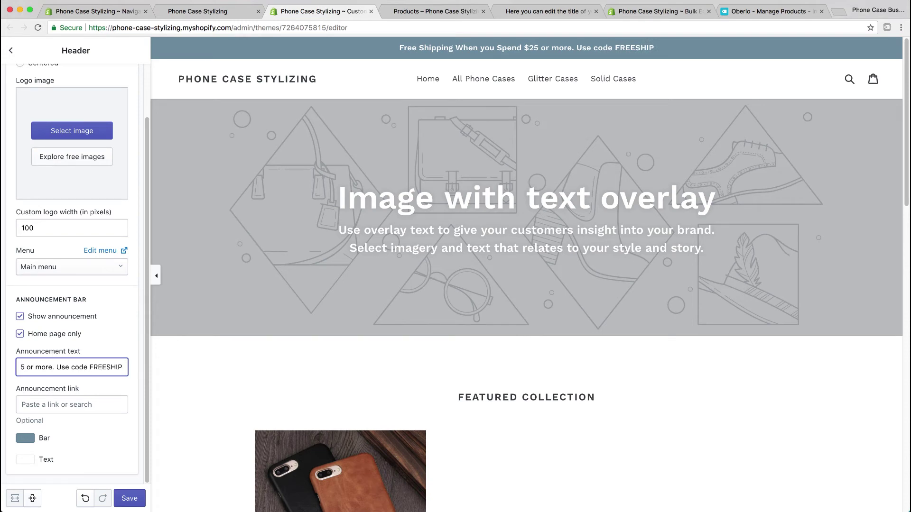
# Step: Set the announcement bar colour to black (#060606)
pyautogui.click(25, 438)
pyautogui.moveTo(73, 370); pyautogui.dragTo(18, 423)
pyautogui.click(108, 467)
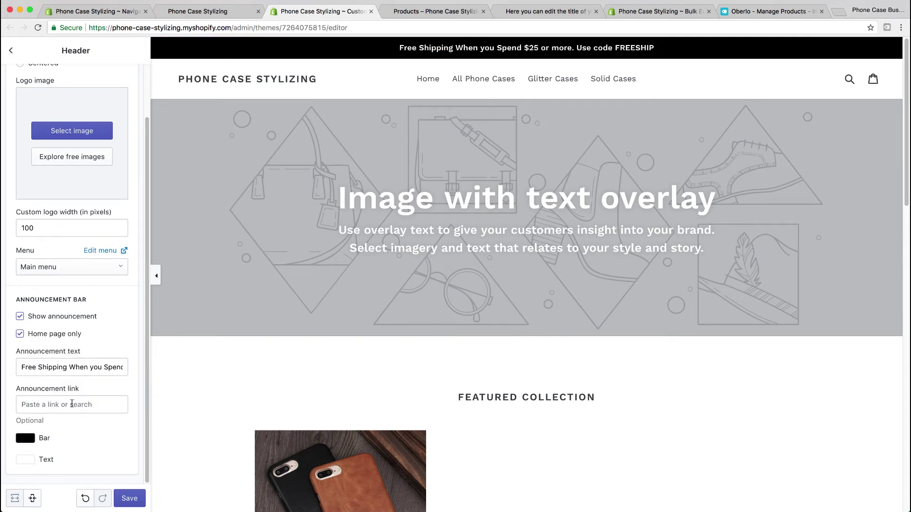
pyautogui.scroll(2, 71, 404)
pyautogui.click(10, 51)
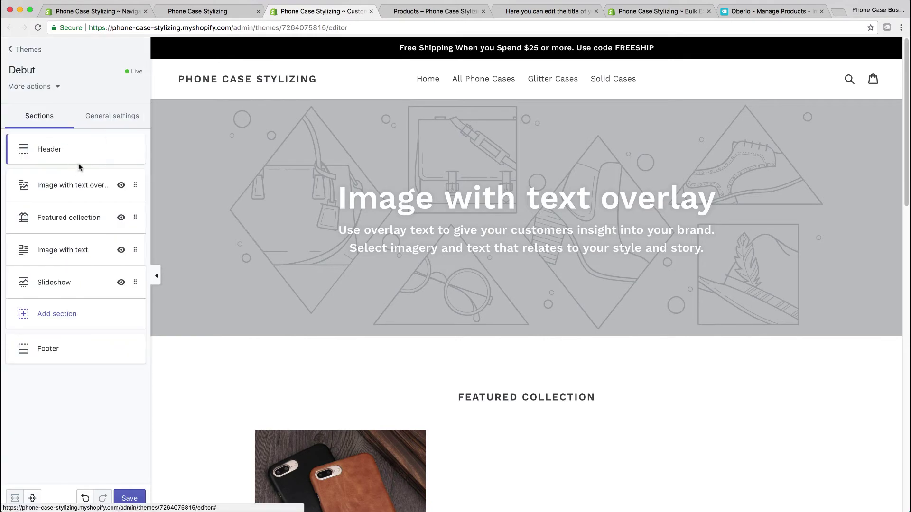
# Step: Change the featured collection section heading to Popular Choices
pyautogui.click(78, 218)
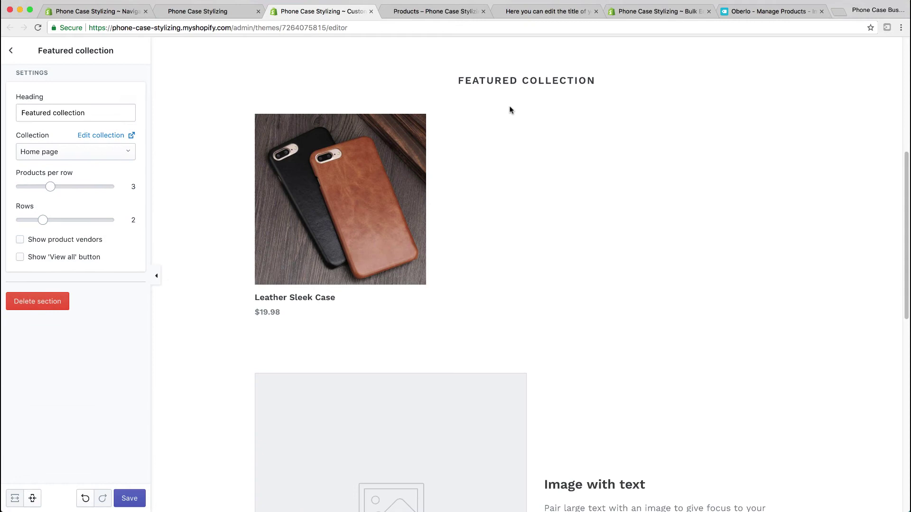
pyautogui.click(75, 107)
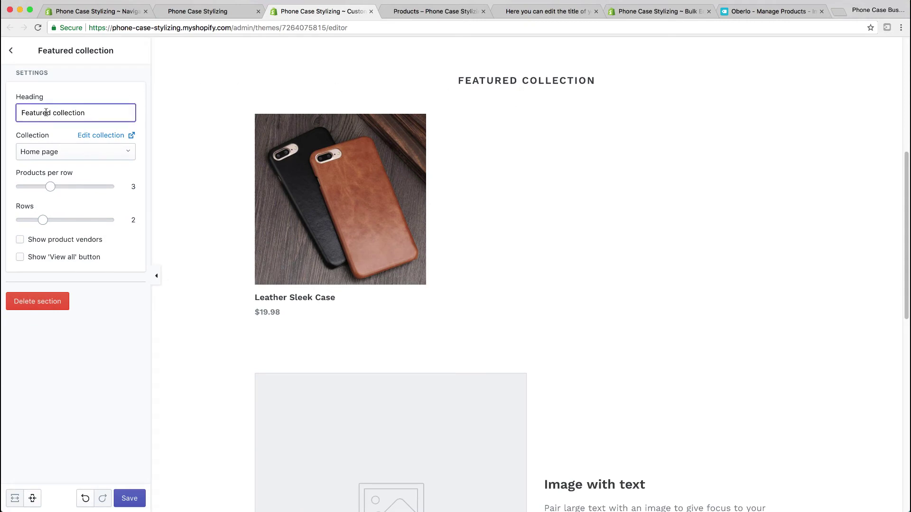
pyautogui.doubleClick(46, 113)
pyautogui.write('Popular')
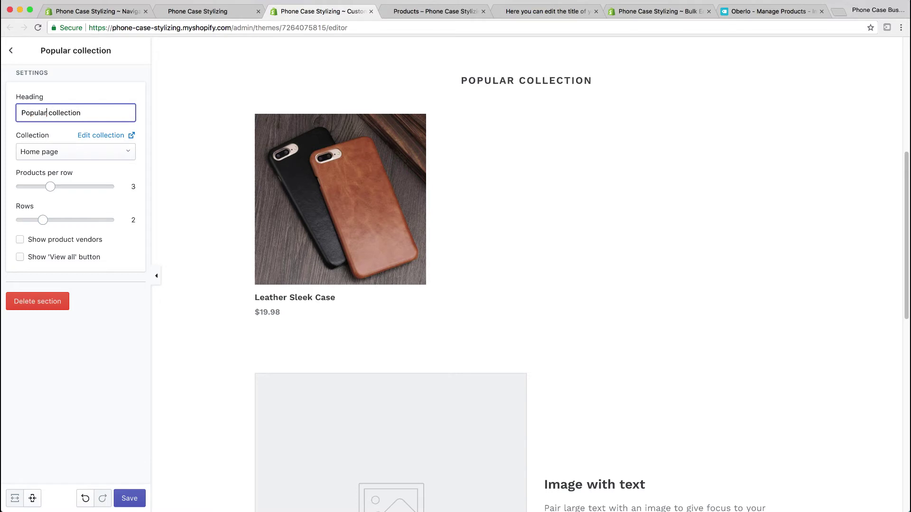
pyautogui.doubleClick(33, 113)
pyautogui.doubleClick(67, 112)
pyautogui.write('Choices')
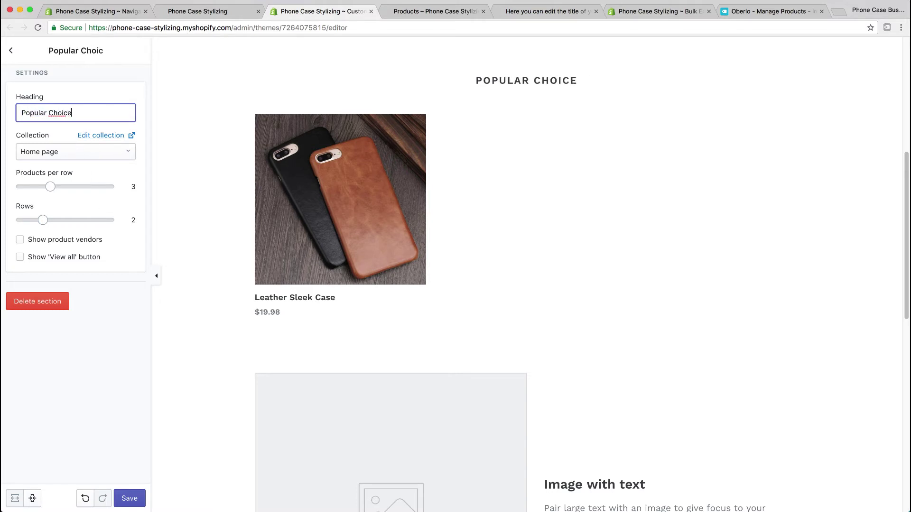
# Step: Display the Featured collection's products and enable the View all button
pyautogui.click(69, 159)
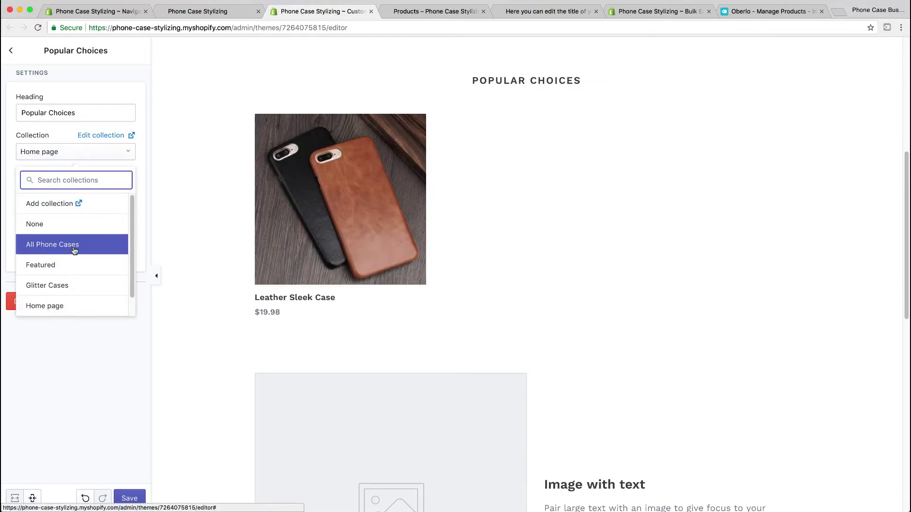
pyautogui.click(74, 266)
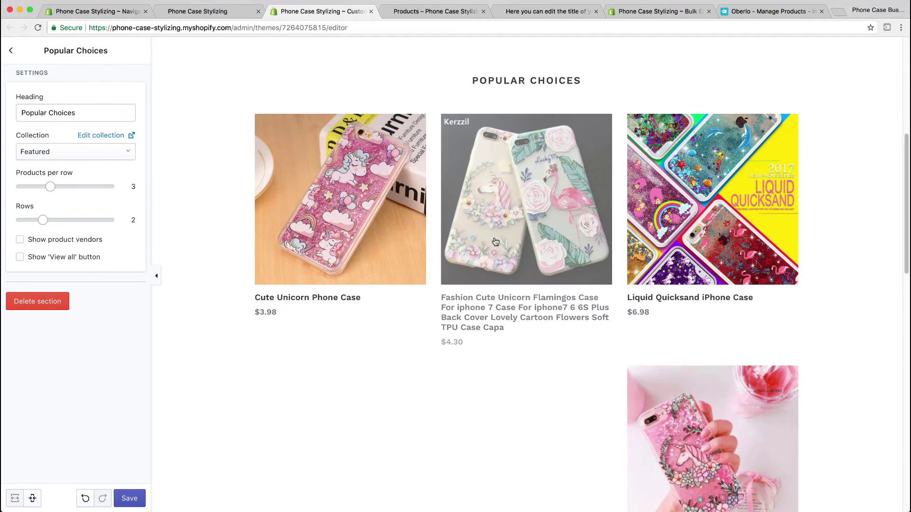
pyautogui.scroll(-3, 496, 242)
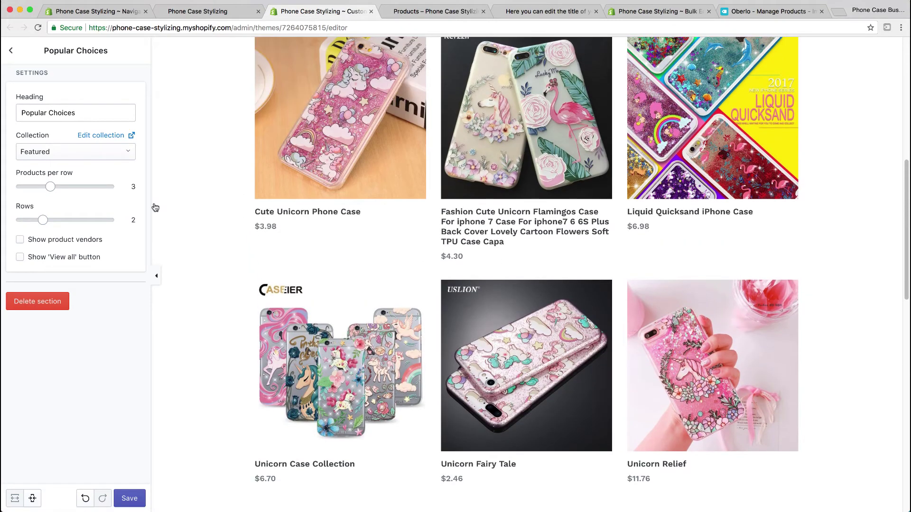
pyautogui.click(38, 258)
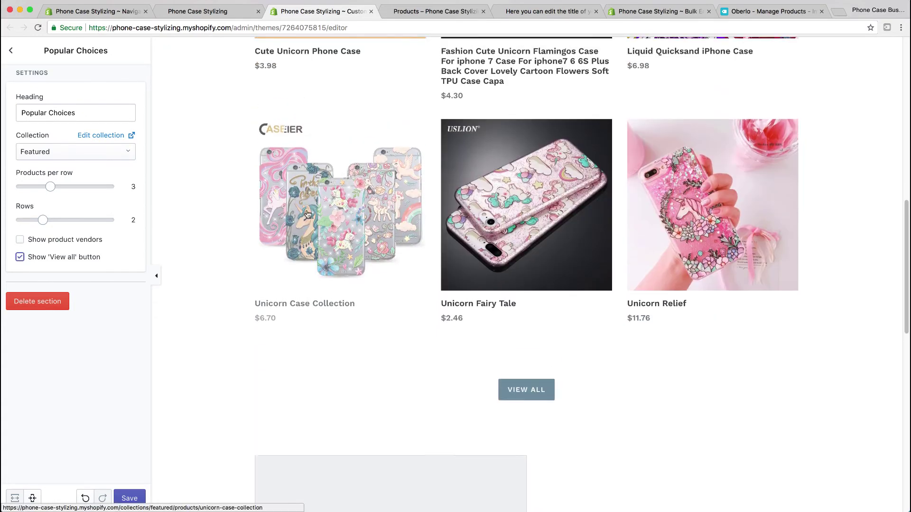
# Step: Delete the Image with text section, keeping Image with text overlay, Popular Choices and Slideshow
pyautogui.click(11, 52)
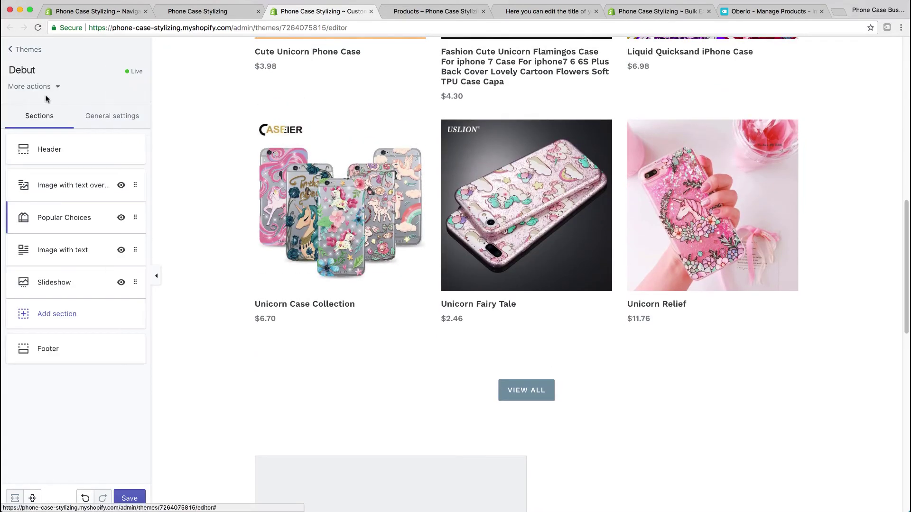
pyautogui.click(92, 248)
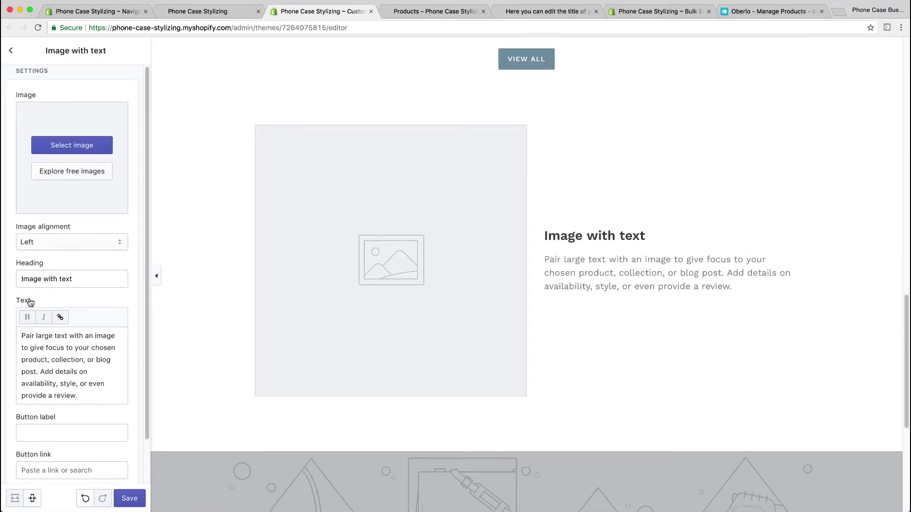
pyautogui.scroll(-2, 133, 160)
pyautogui.click(46, 473)
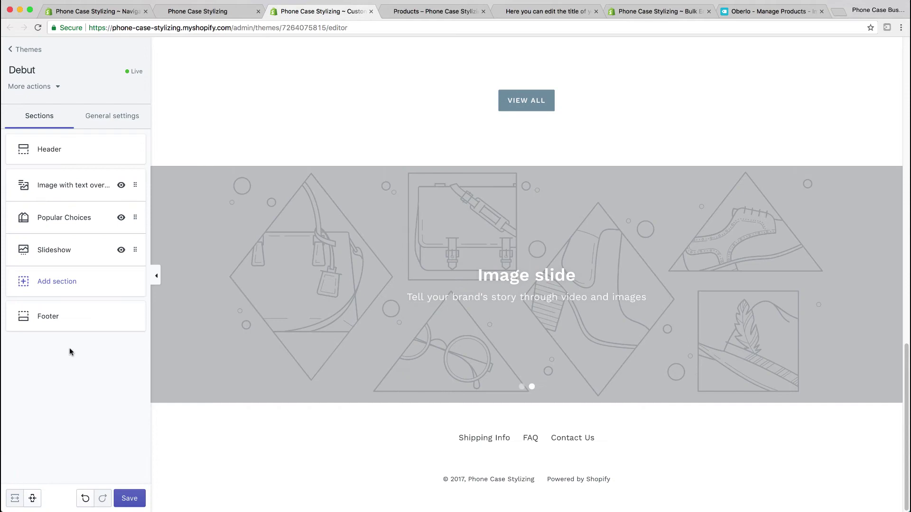
pyautogui.click(76, 196)
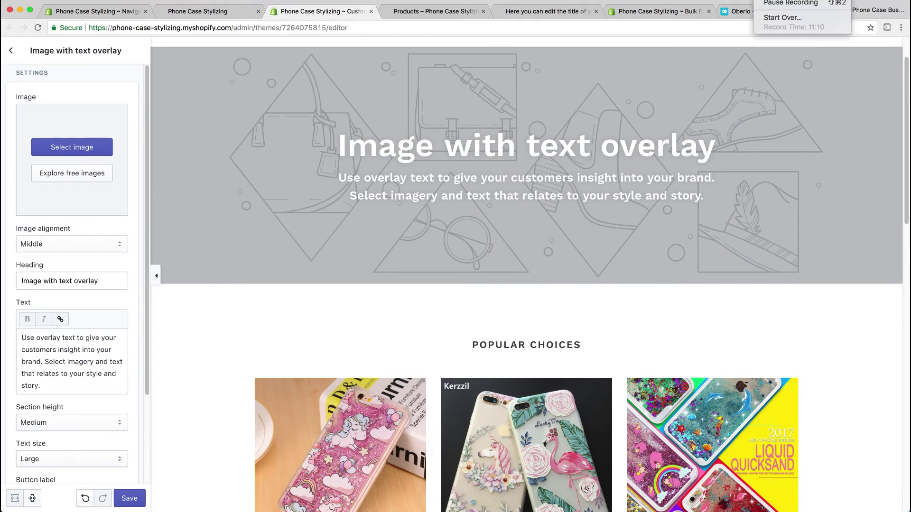
# Step: Search free images for 'phone case' and use the marble-case brick-wall photo as the banner
pyautogui.scroll(2, 451, 203)
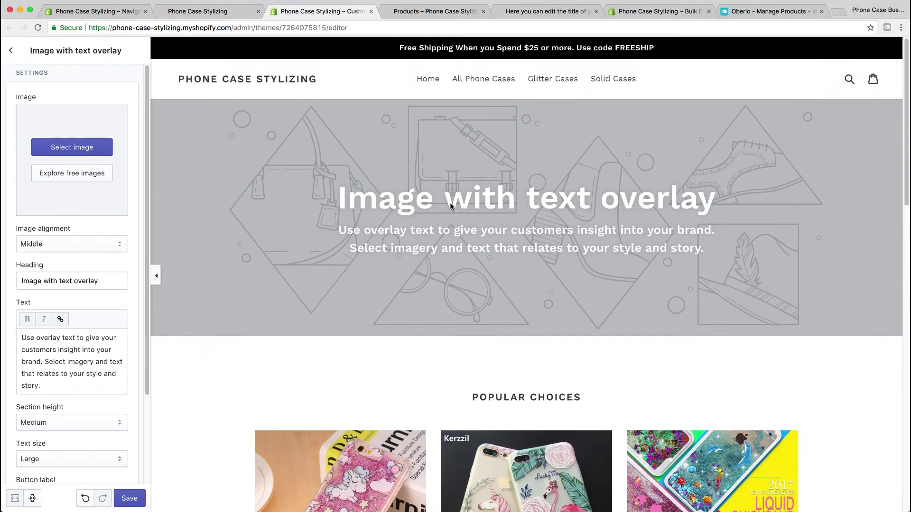
pyautogui.click(76, 174)
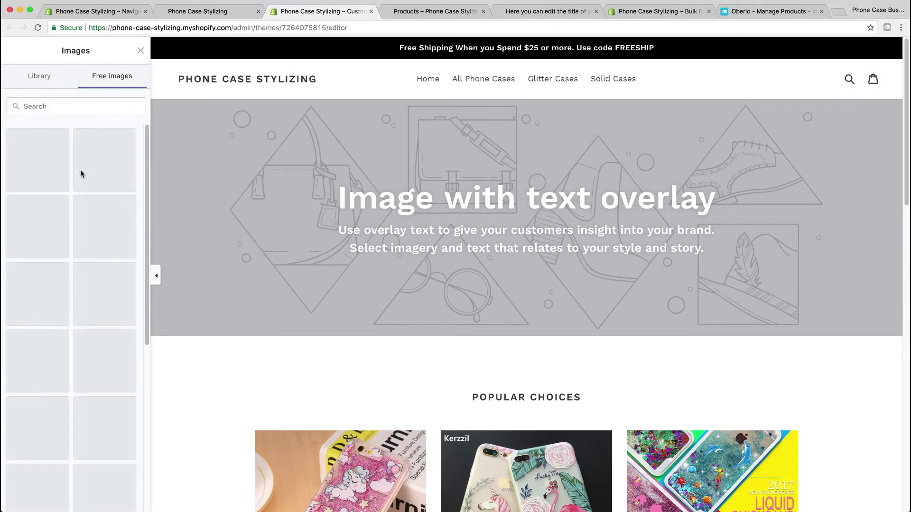
pyautogui.click(87, 107)
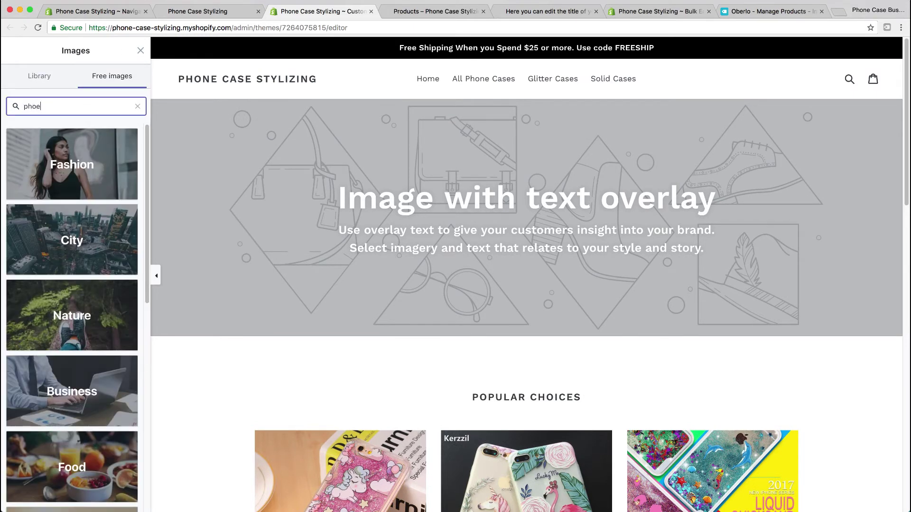
pyautogui.write('phone case')
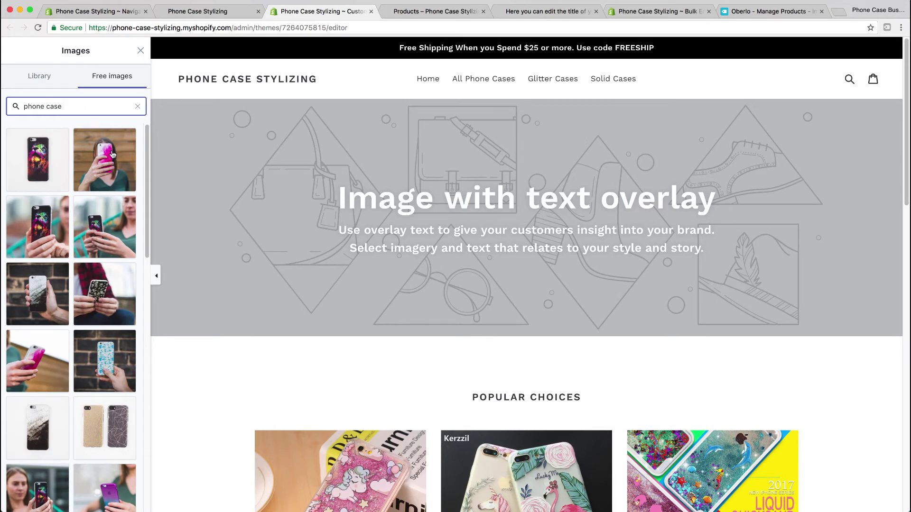
pyautogui.scroll(-4, 96, 217)
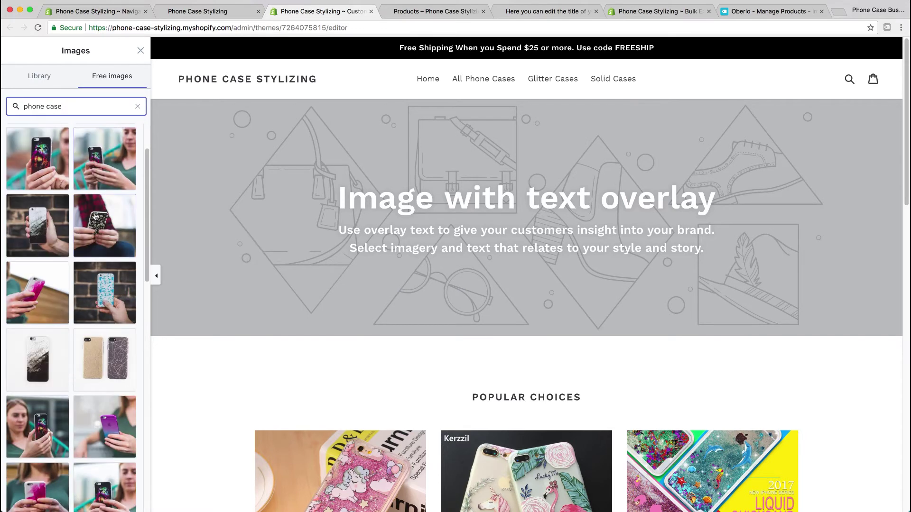
pyautogui.scroll(-4, 95, 217)
pyautogui.scroll(1, 41, 162)
pyautogui.click(40, 150)
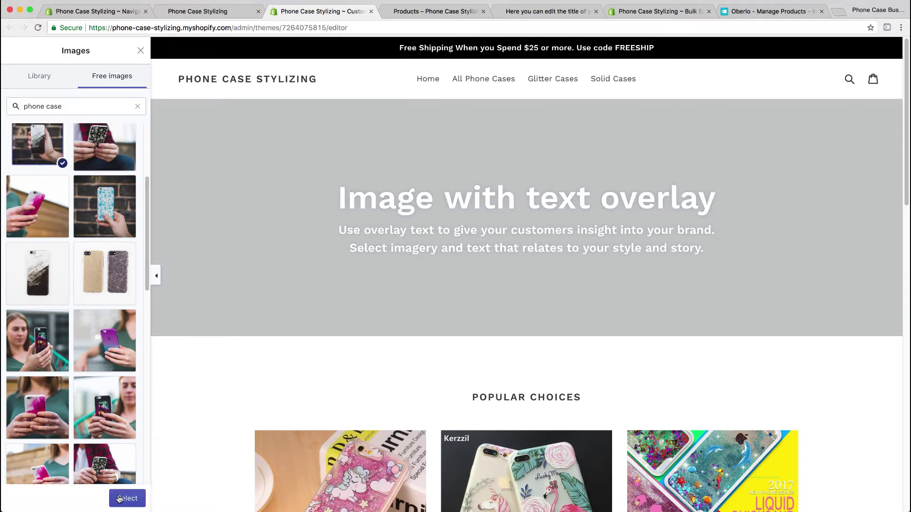
pyautogui.click(120, 498)
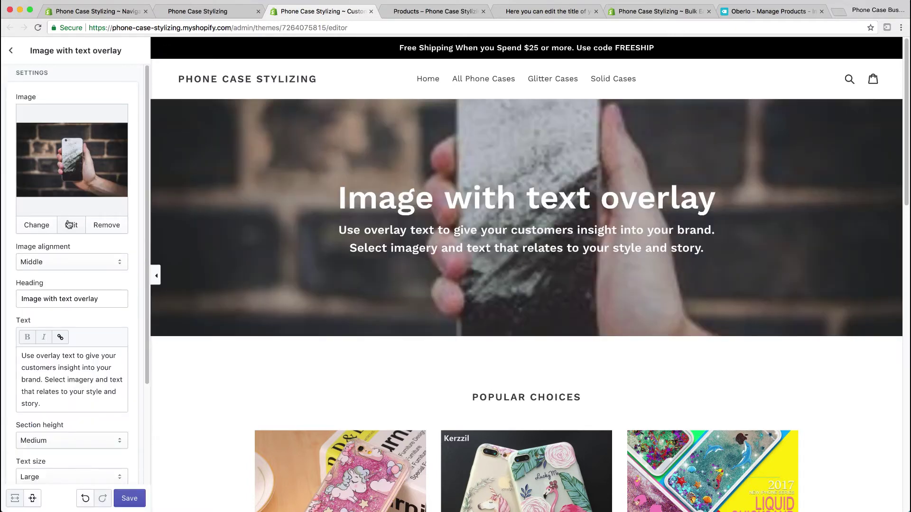
# Step: Keep image alignment at Middle and change the banner heading to Phone Case Galore
pyautogui.click(79, 265)
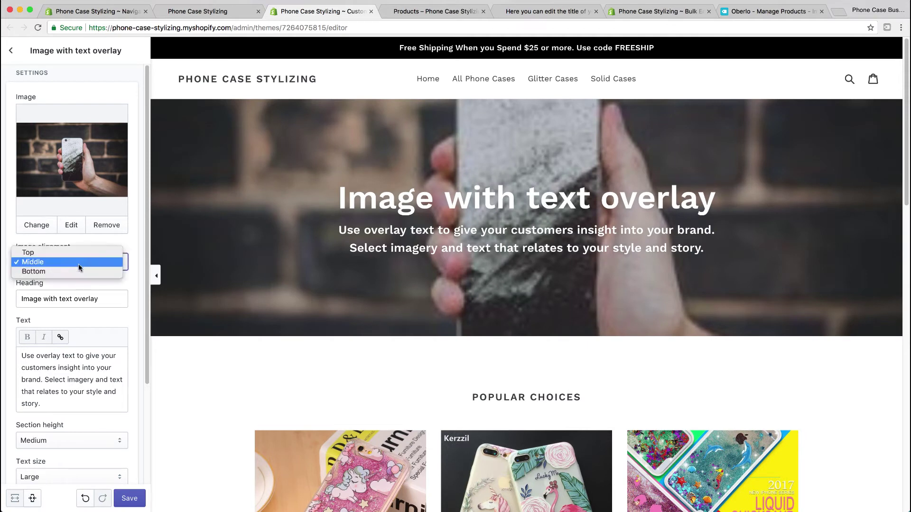
pyautogui.click(88, 246)
pyautogui.scroll(-1, 83, 271)
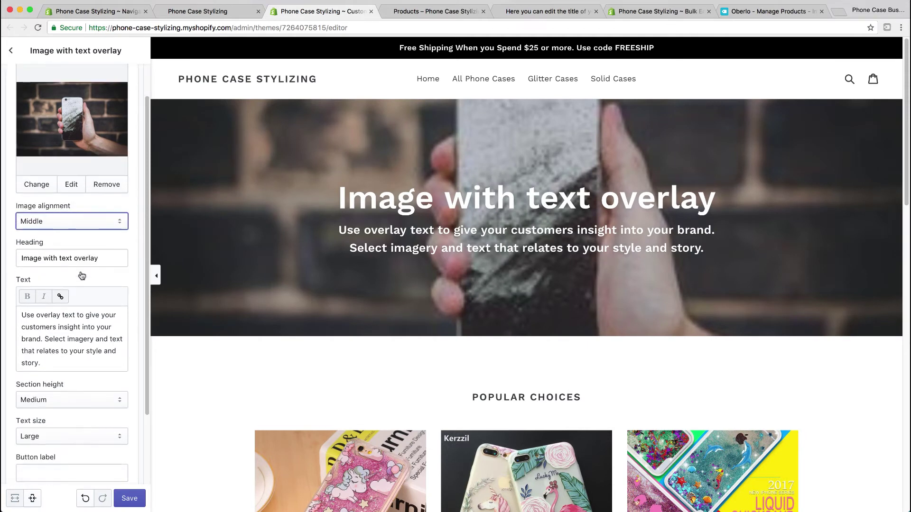
pyautogui.moveTo(96, 261); pyautogui.dragTo(4, 256)
pyautogui.write('P')
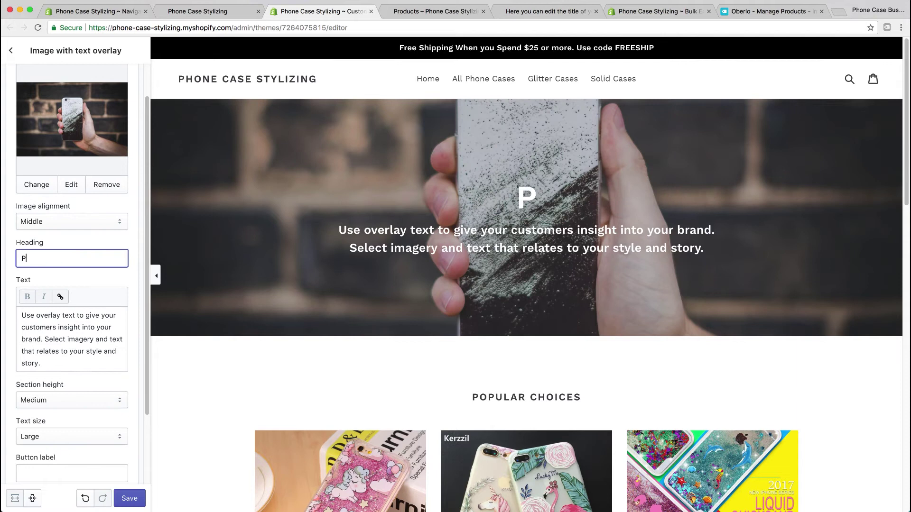
pyautogui.write('hone Case Galore')
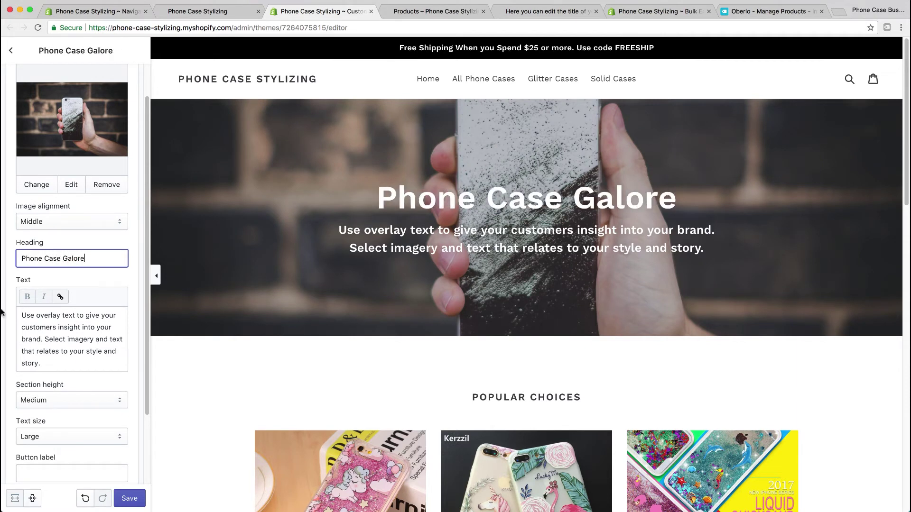
# Step: Rewrite the banner subtitle as 'Style up your iPhone with a Phone Case'
pyautogui.click(21, 324)
pyautogui.press('super+a')
pyautogui.write('S')
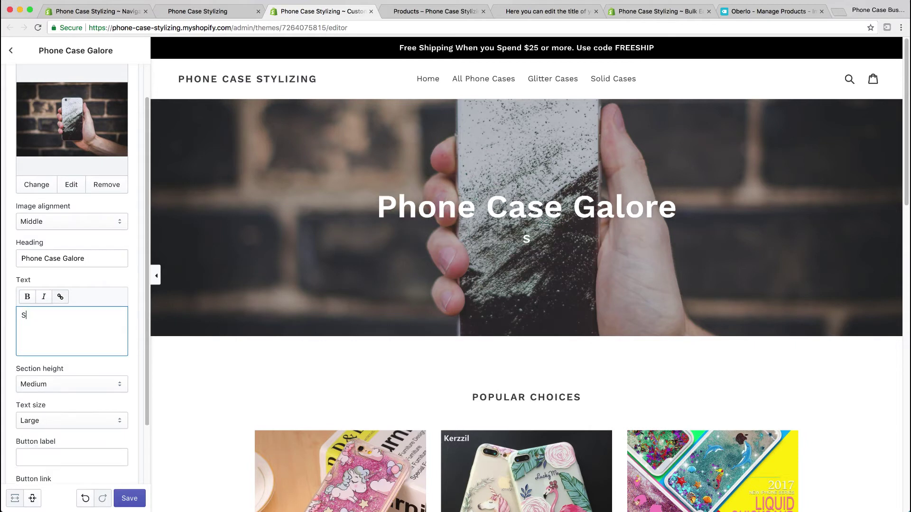
pyautogui.write('tyle up yo')
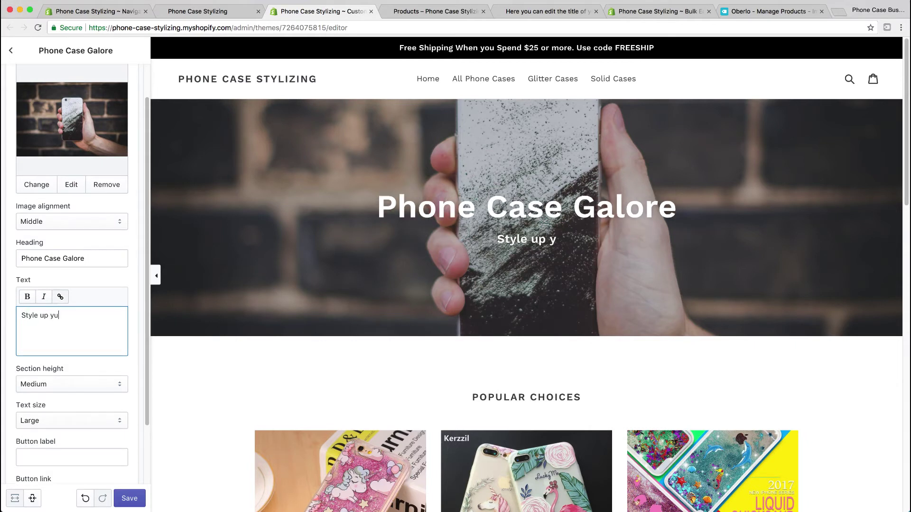
pyautogui.write('ur Phone ')
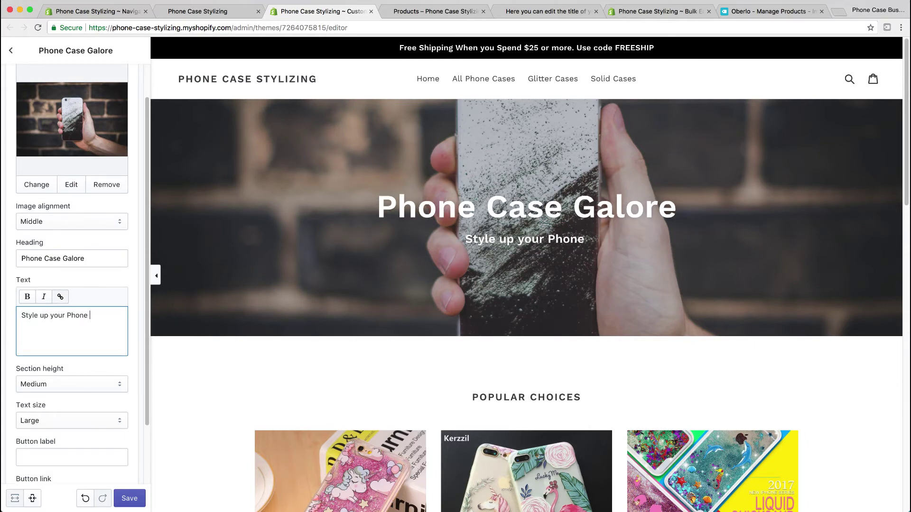
pyautogui.write('Case')
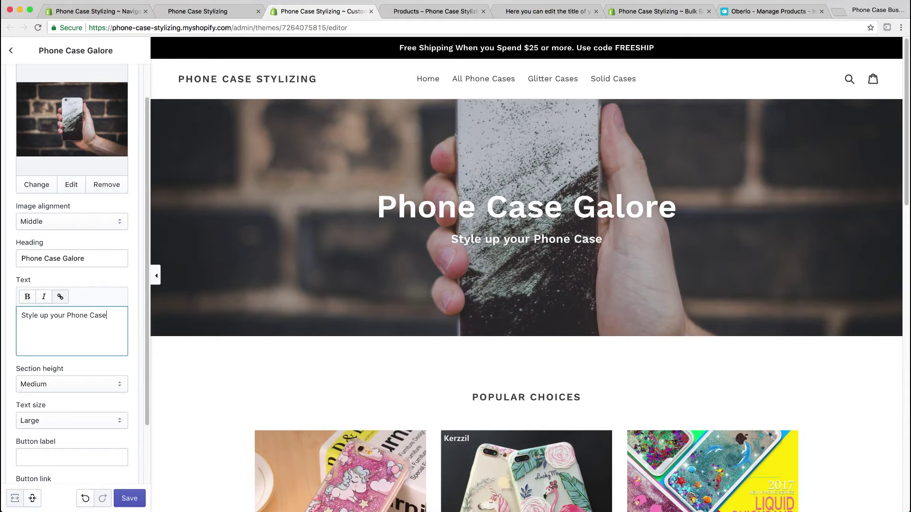
pyautogui.scroll(-1, 40, 348)
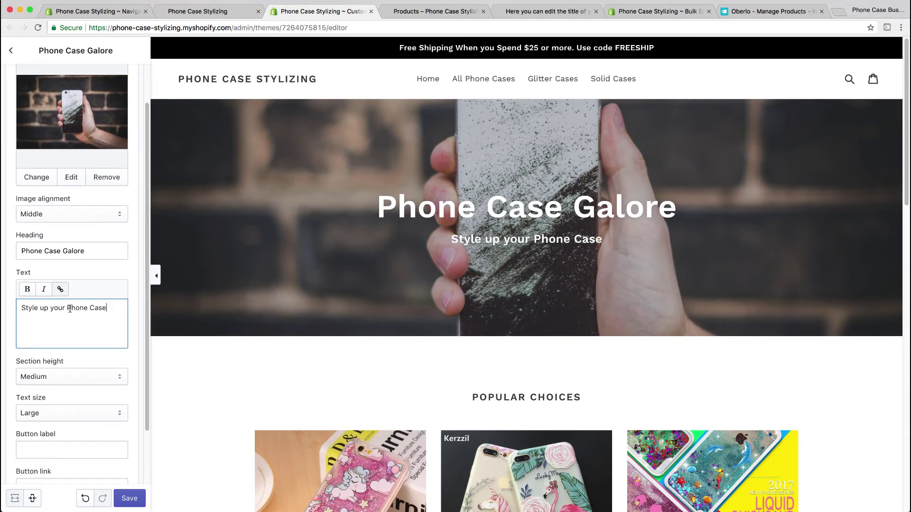
pyautogui.moveTo(70, 309); pyautogui.dragTo(159, 319)
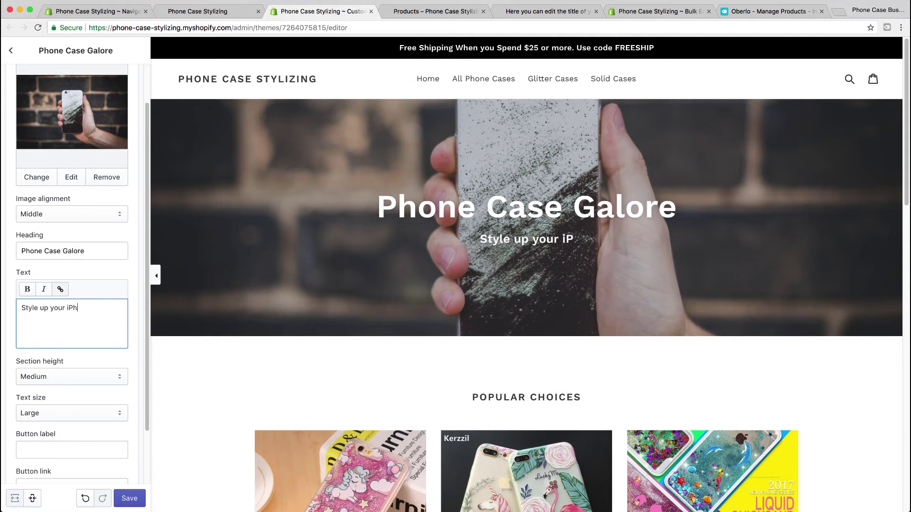
pyautogui.write('one with a P')
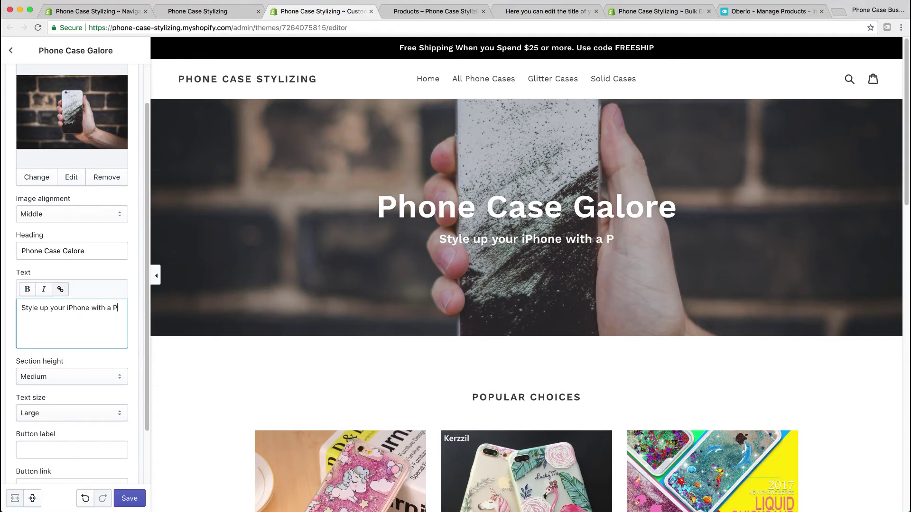
pyautogui.write('hone Case')
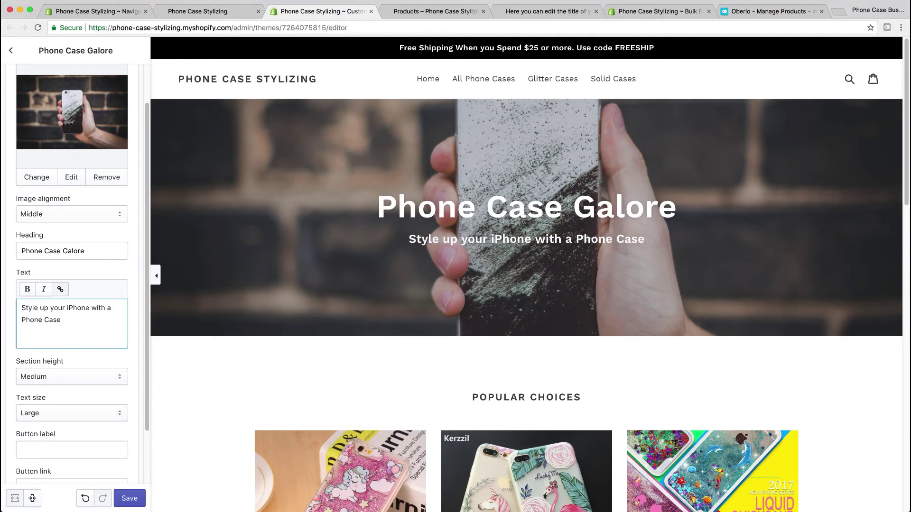
# Step: Set the hero banner's section height to Extra Large
pyautogui.click(98, 376)
pyautogui.click(111, 394)
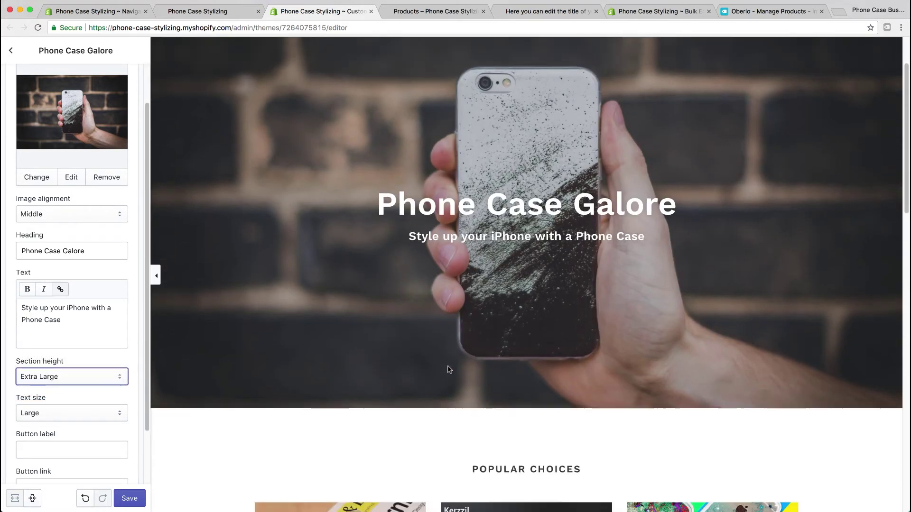
pyautogui.scroll(-12, 448, 370)
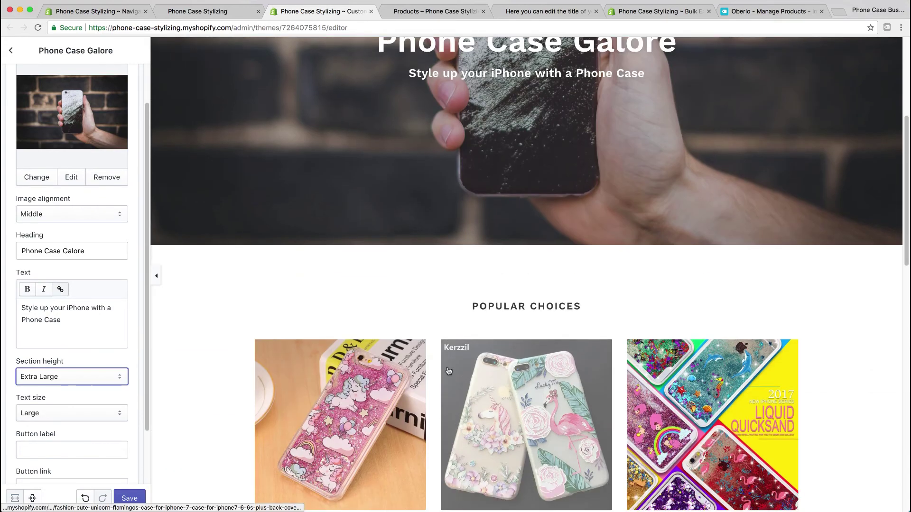
pyautogui.scroll(-5, 447, 372)
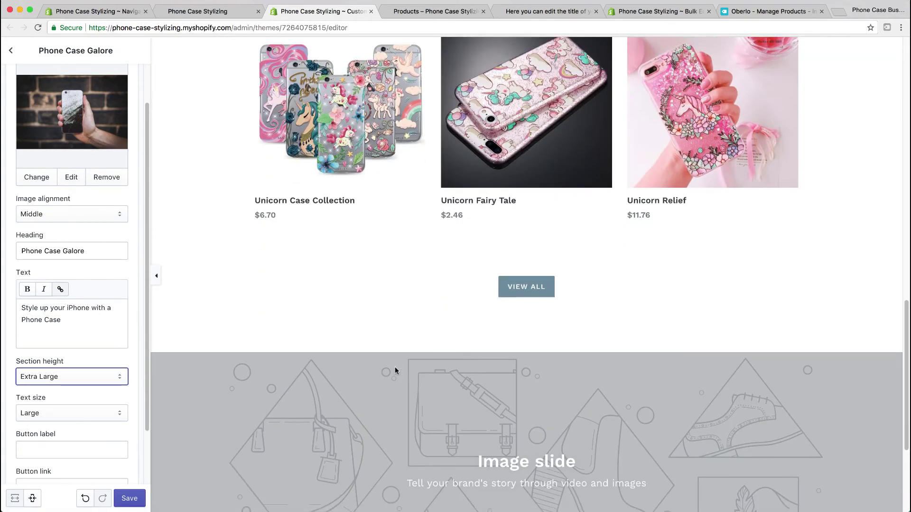
pyautogui.scroll(-3, 62, 386)
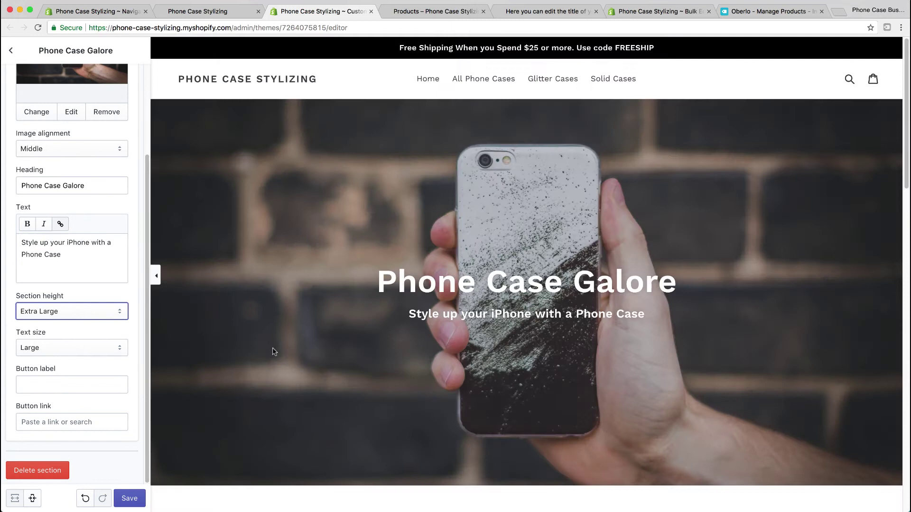
# Step: Add a Shop Now button linking to the All Phone Cases collection
pyautogui.click(38, 383)
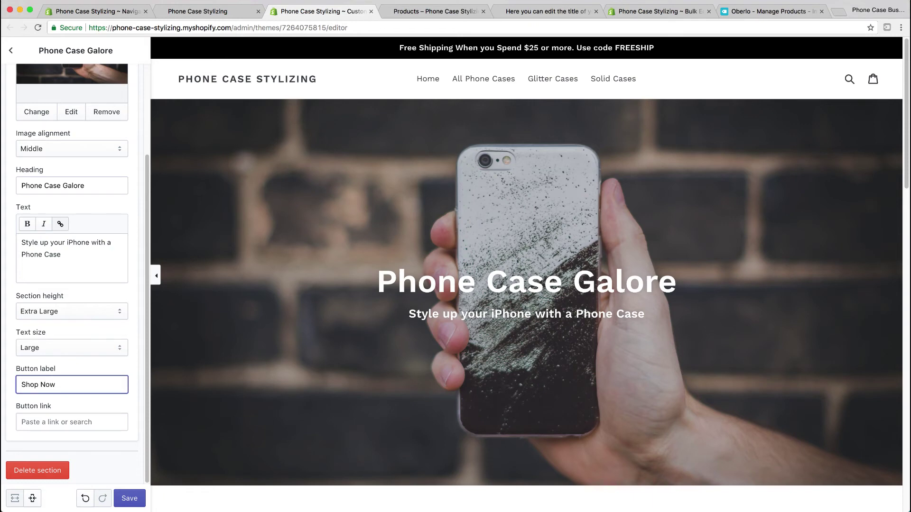
pyautogui.click(62, 422)
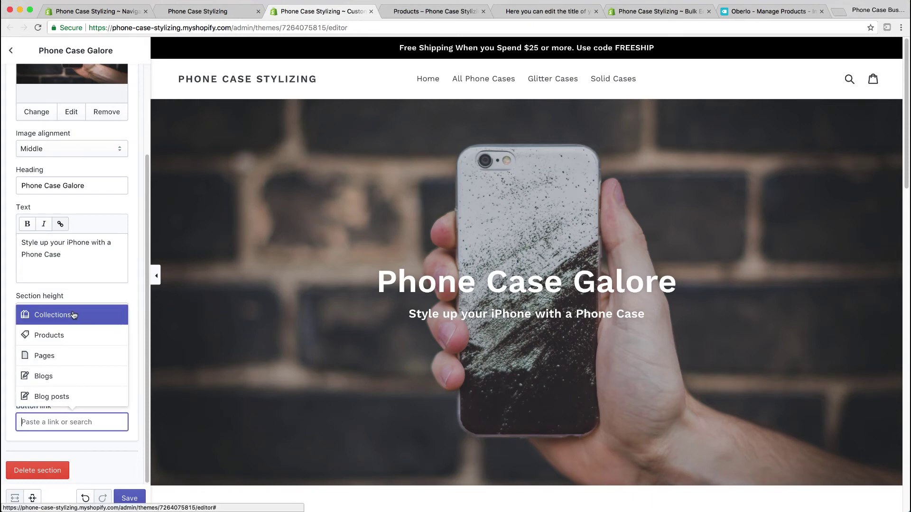
pyautogui.click(74, 315)
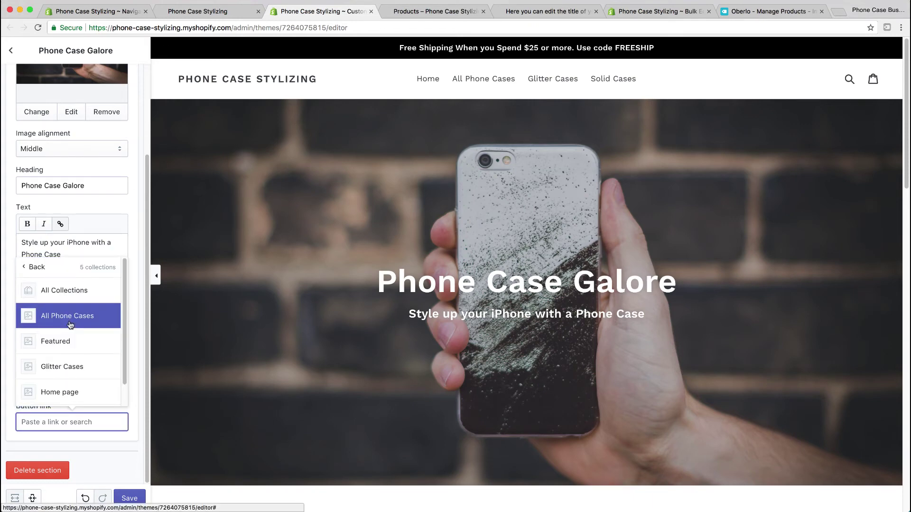
pyautogui.click(70, 316)
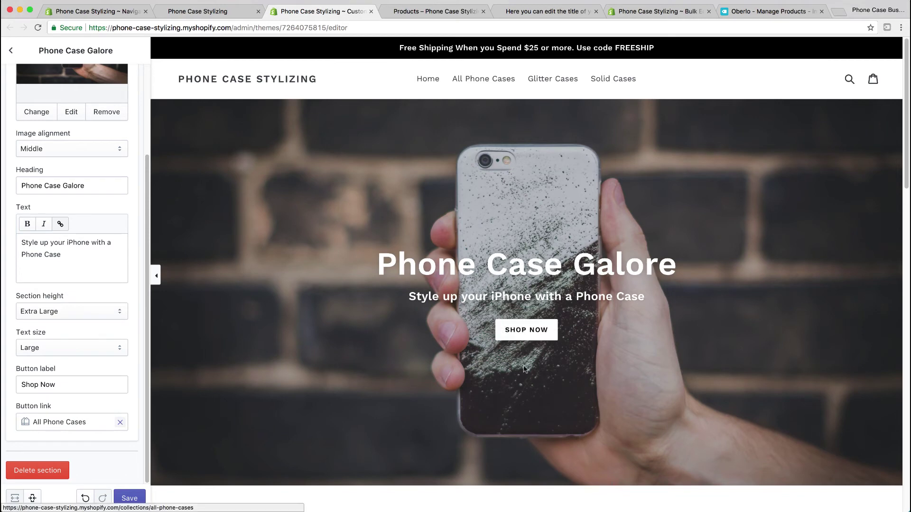
pyautogui.scroll(-3, 519, 330)
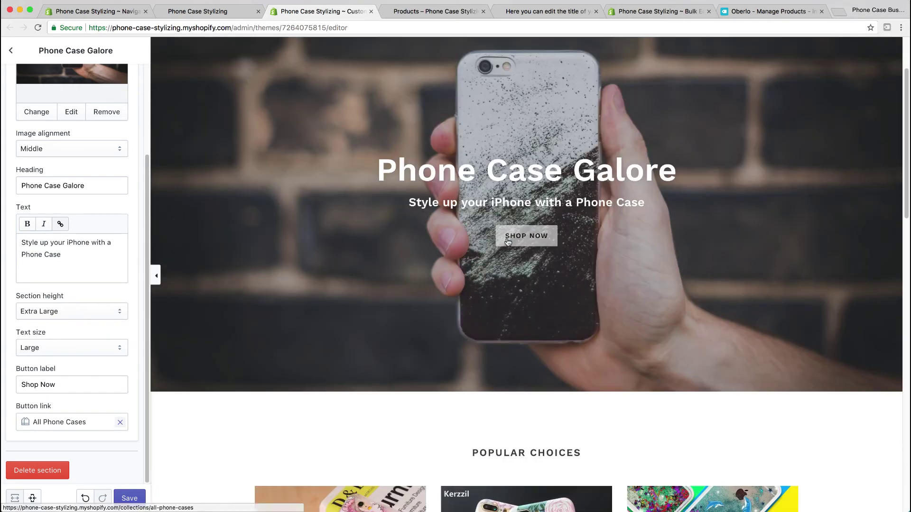
pyautogui.scroll(3, 466, 371)
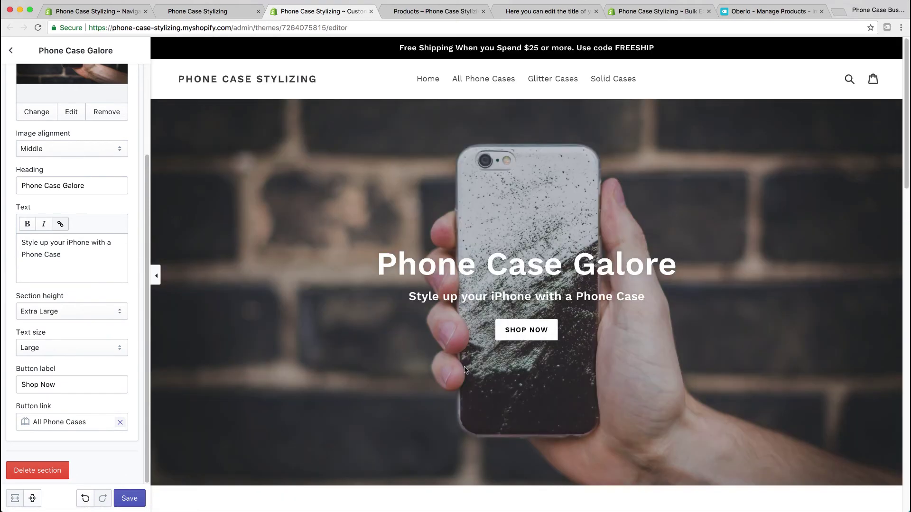
pyautogui.click(9, 52)
# Step: Give the first slide a watermelon phone case photo from the free stock images
pyautogui.click(76, 256)
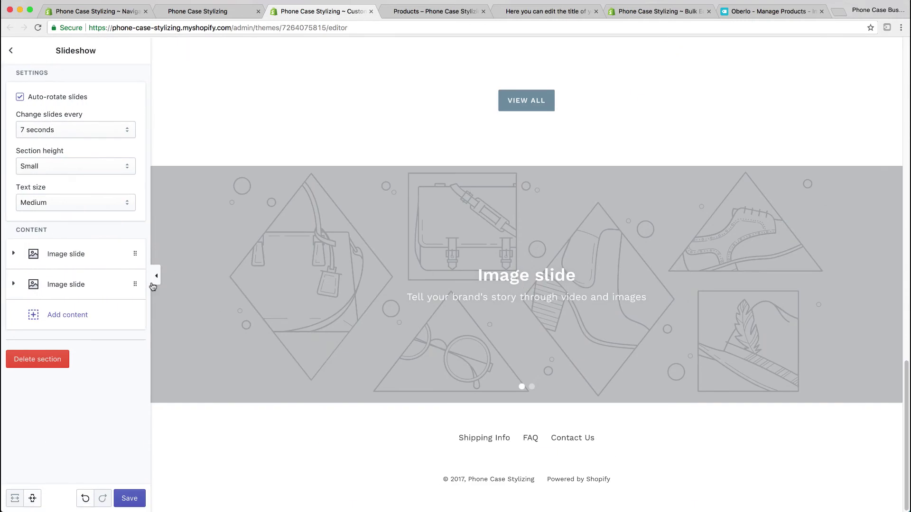
pyautogui.click(86, 253)
pyautogui.click(72, 334)
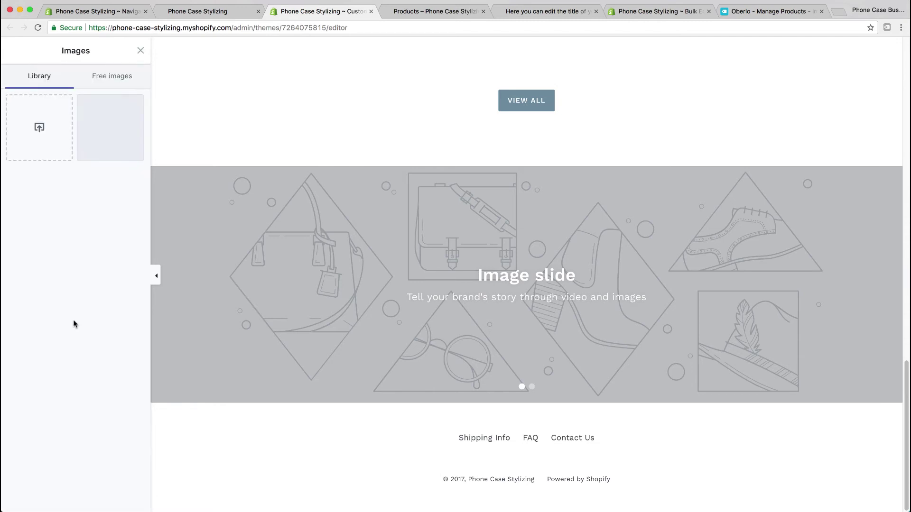
pyautogui.click(116, 74)
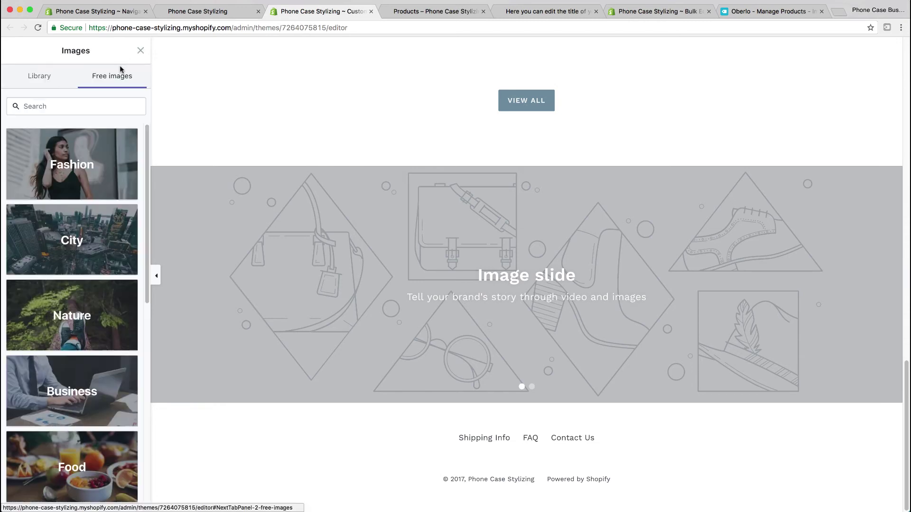
pyautogui.click(87, 106)
pyautogui.write('pho')
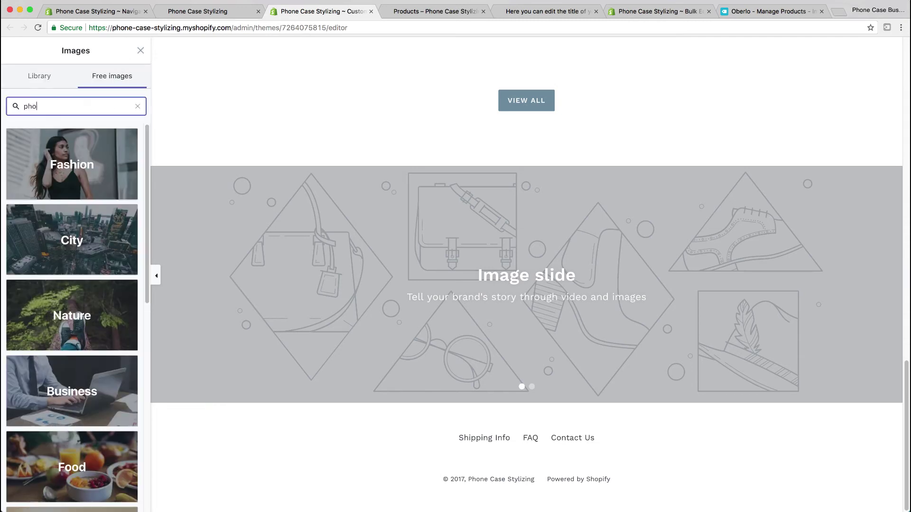
pyautogui.write('ne case')
pyautogui.scroll(-5, 36, 420)
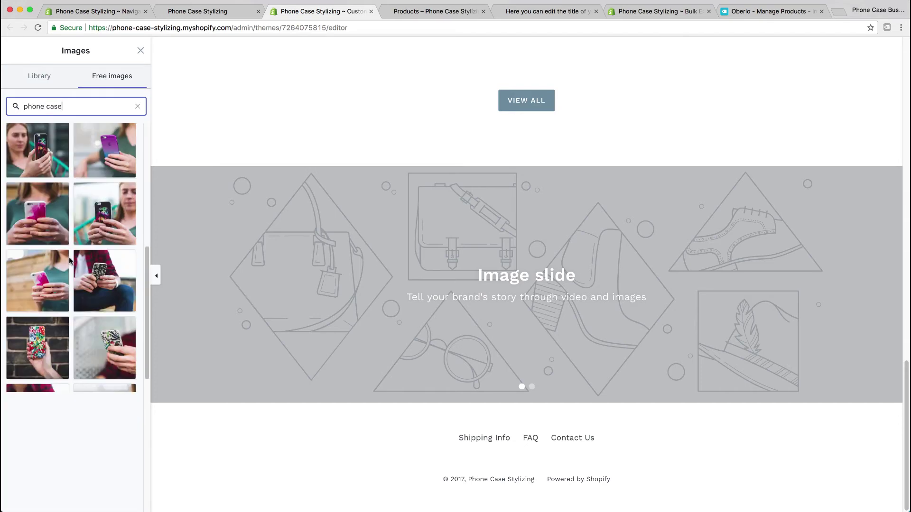
pyautogui.click(101, 258)
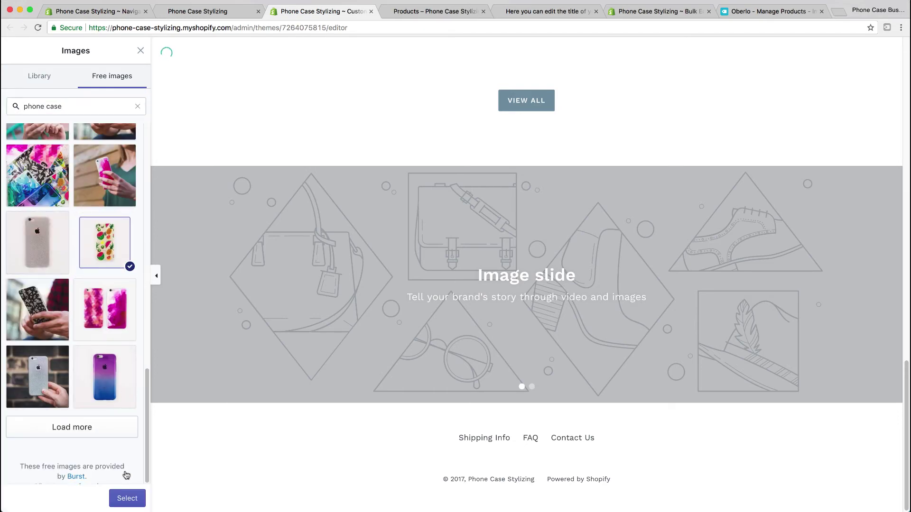
pyautogui.click(127, 498)
# Step: Set the first slide's heading to 'Oooh Happy Days' and subheading to 'Fruity Phone Cases'
pyautogui.scroll(-4, 82, 330)
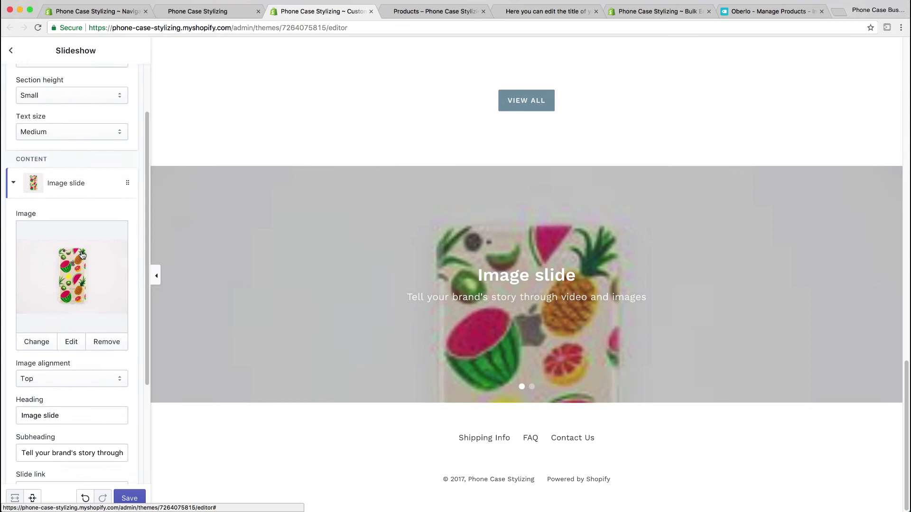
pyautogui.tripleClick(32, 335)
pyautogui.write('Oooh Happy Days')
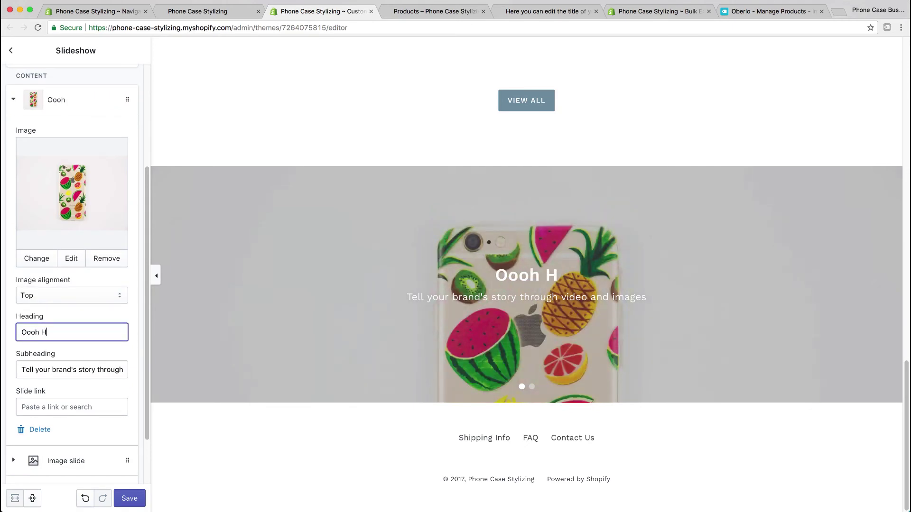
pyautogui.press('Tab')
pyautogui.write('Fruity Phone Cases')
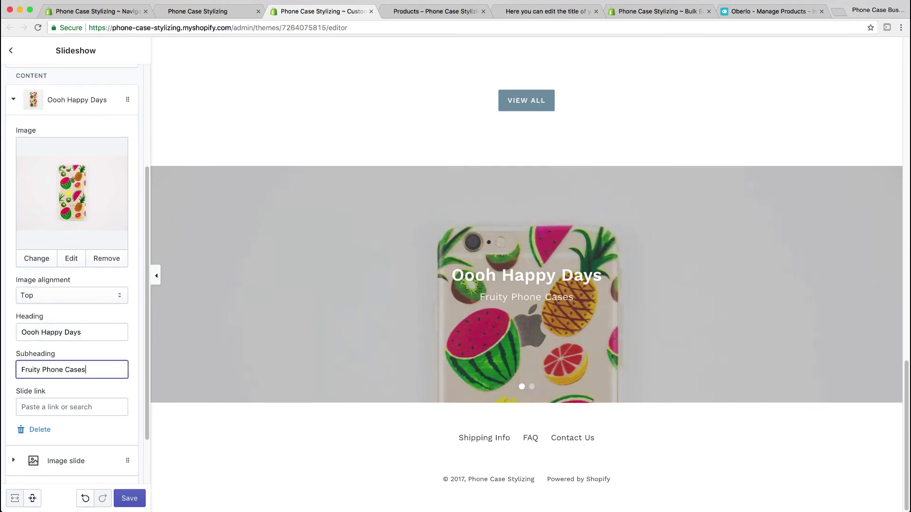
pyautogui.press('Tab')
# Step: Give the second slide a purple gradient phone case stock photo
pyautogui.click(66, 461)
pyautogui.click(83, 209)
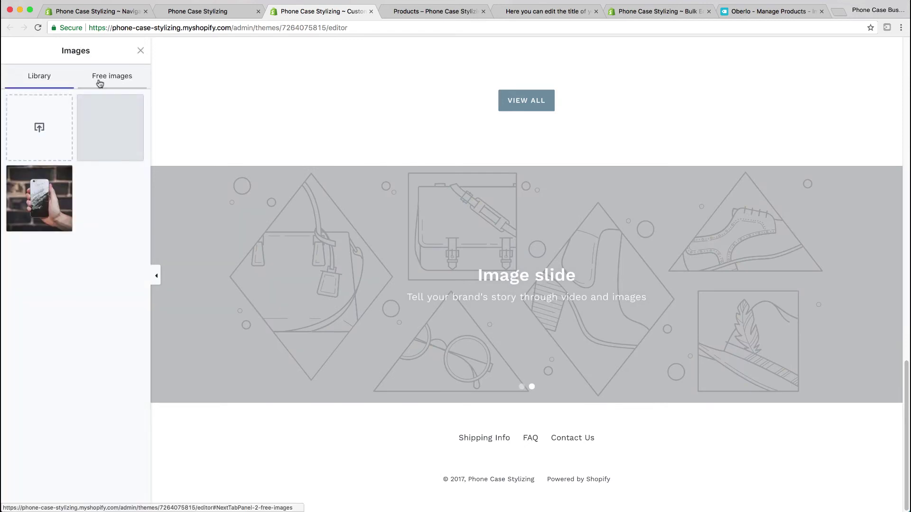
pyautogui.click(98, 82)
pyautogui.write('phone case')
pyautogui.scroll(-10, 36, 420)
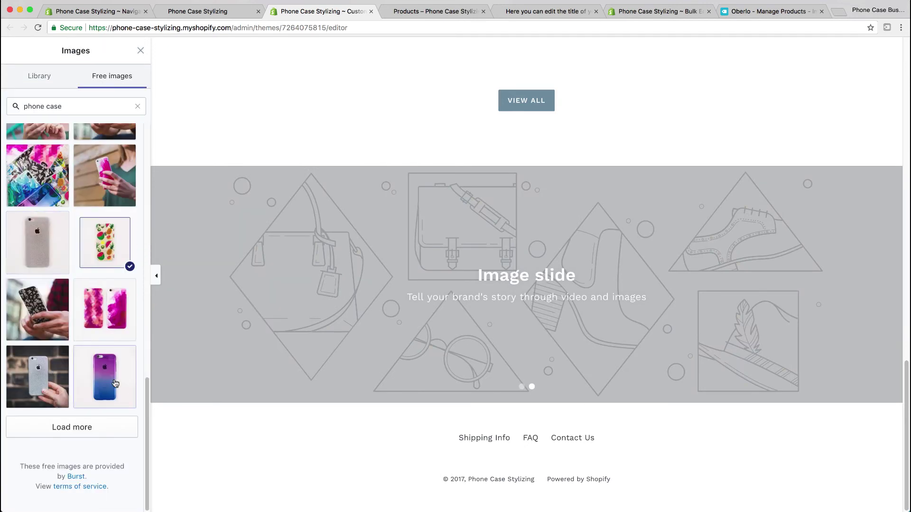
pyautogui.click(105, 376)
pyautogui.click(126, 498)
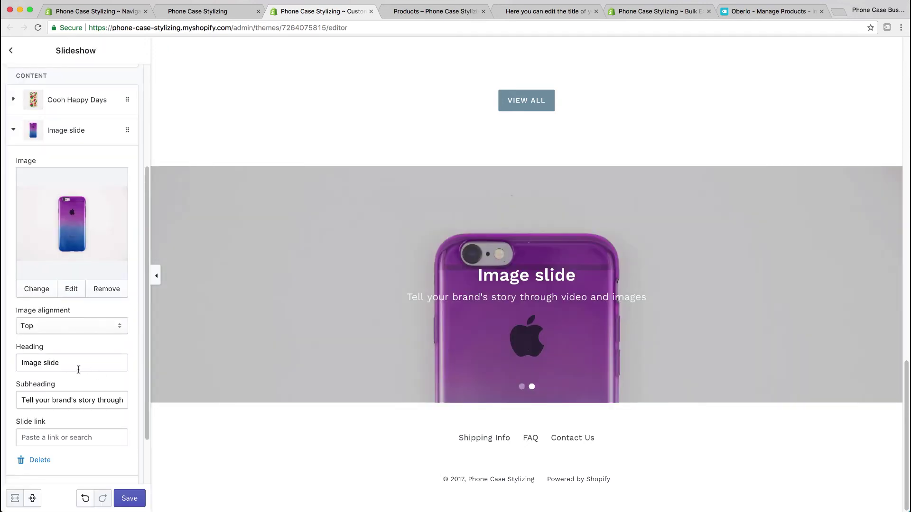
# Step: Set the second slide's heading to 'Don't Just Blend In' and subheading to 'Be you.'
pyautogui.tripleClick(79, 369)
pyautogui.write("Don't Just Blend In")
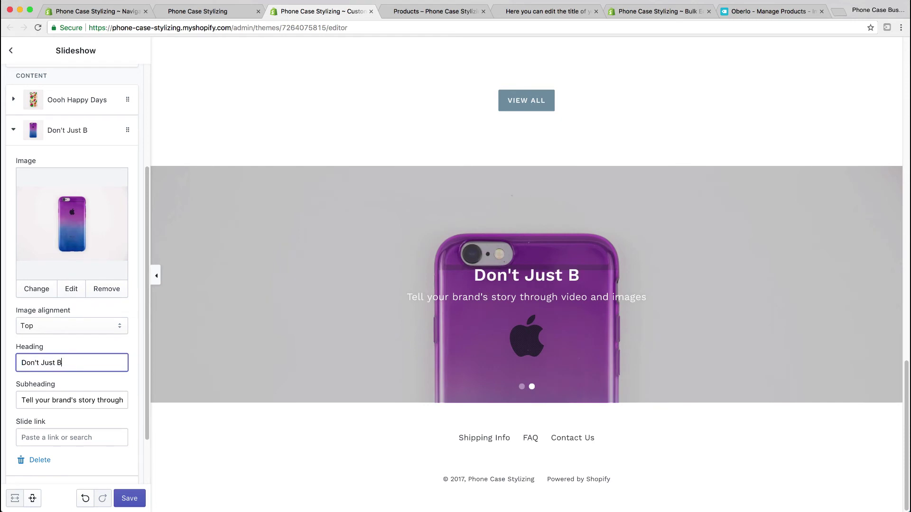
pyautogui.press('Tab')
pyautogui.write('Bew')
pyautogui.press('BackSpace')
pyautogui.write('you.')
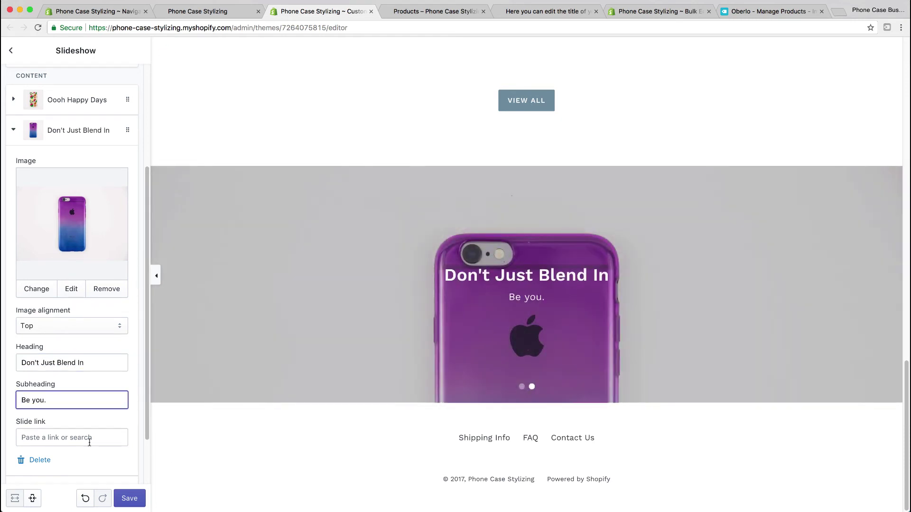
# Step: Set slideshow height to Medium, text size to Medium, and slide changes every 5 seconds
pyautogui.scroll(4, 61, 310)
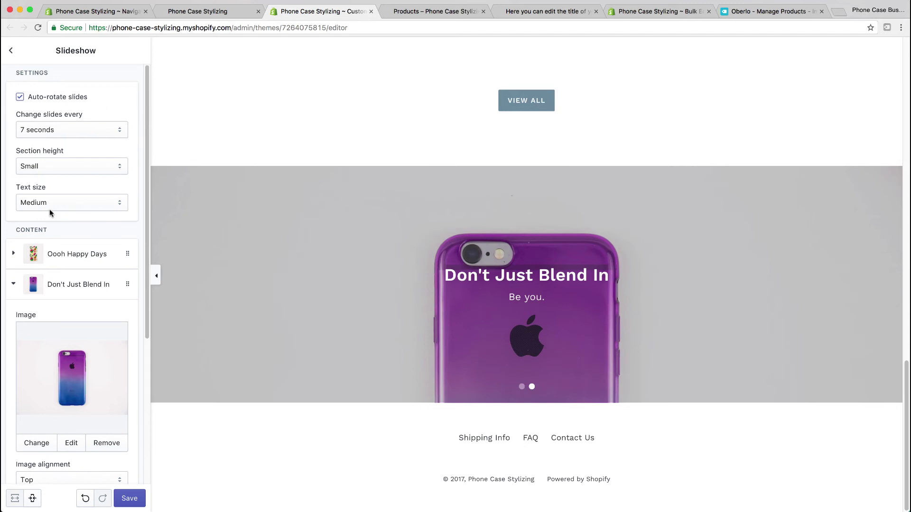
pyautogui.click(56, 166)
pyautogui.click(58, 177)
pyautogui.click(67, 203)
pyautogui.click(67, 213)
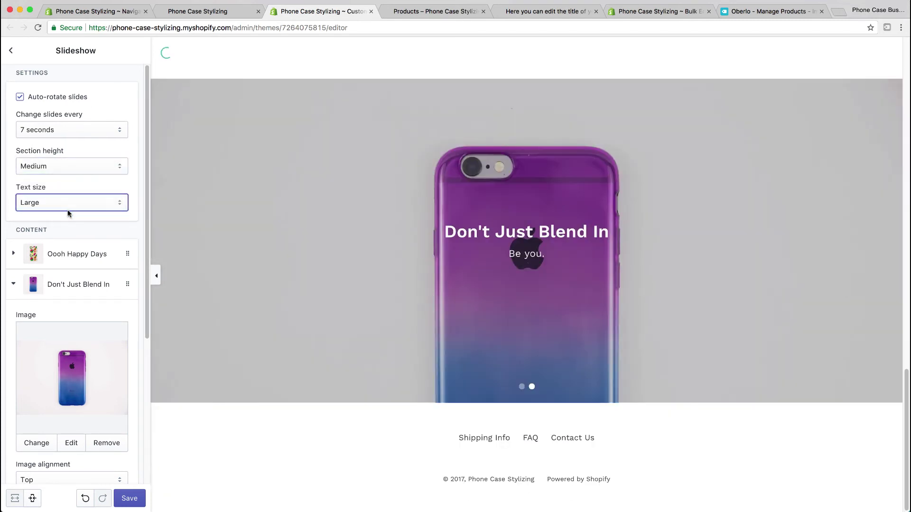
pyautogui.click(73, 200)
pyautogui.click(77, 189)
pyautogui.click(71, 130)
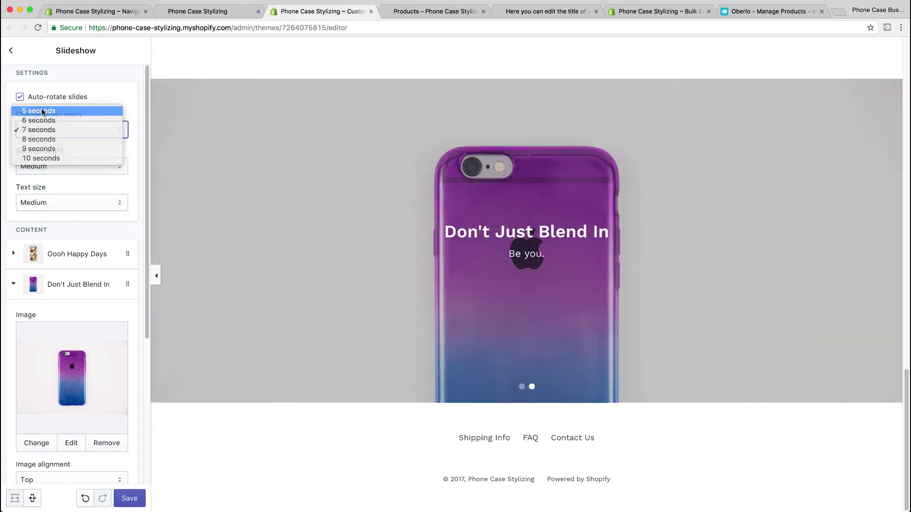
pyautogui.click(47, 112)
pyautogui.click(10, 50)
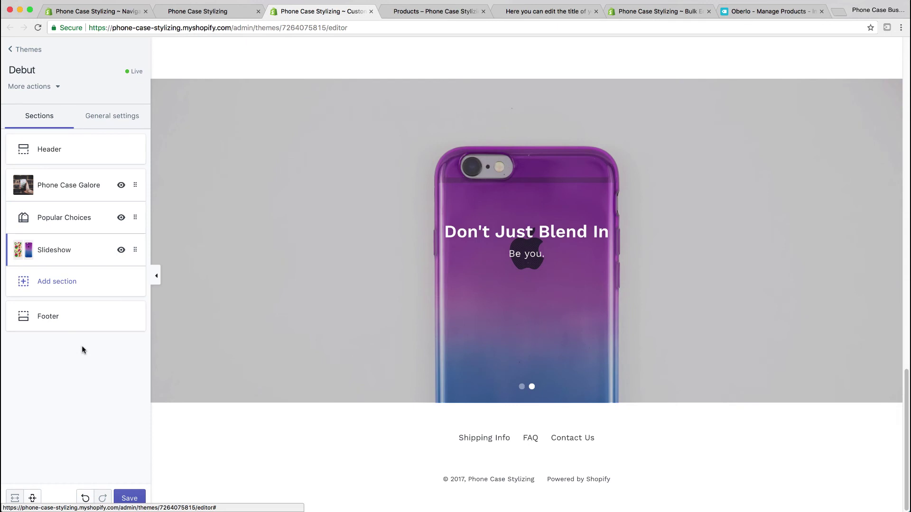
# Step: Add a Newsletter section with the default 'Subscribe to our newsletter' heading below the Slideshow
pyautogui.click(75, 284)
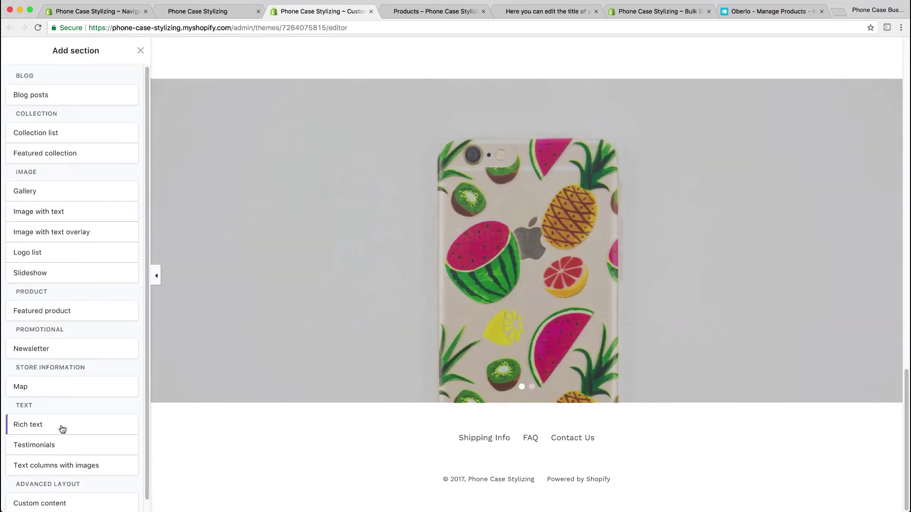
pyautogui.scroll(-1, 61, 471)
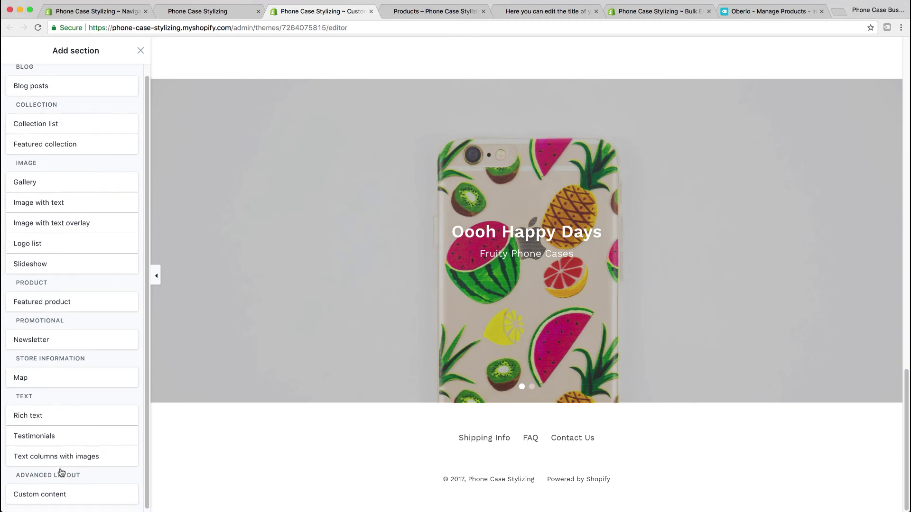
pyautogui.scroll(1, 63, 348)
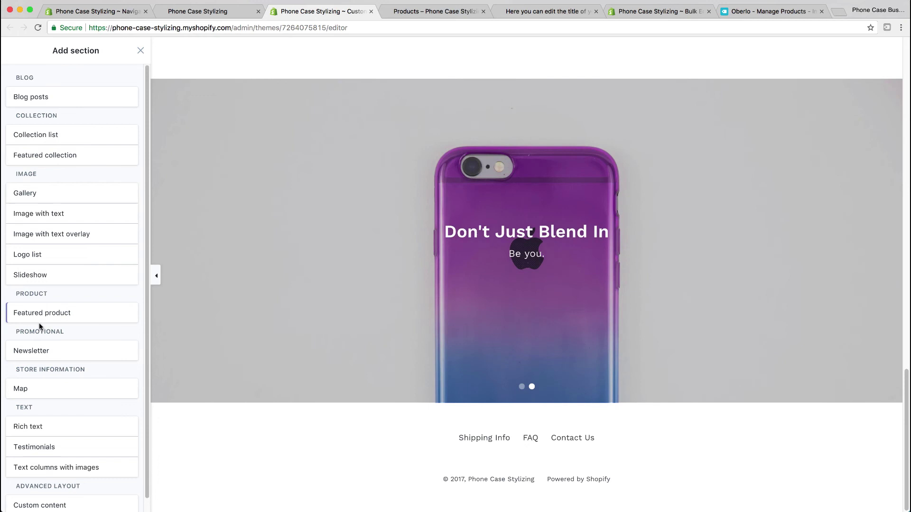
pyautogui.moveTo(41, 351)
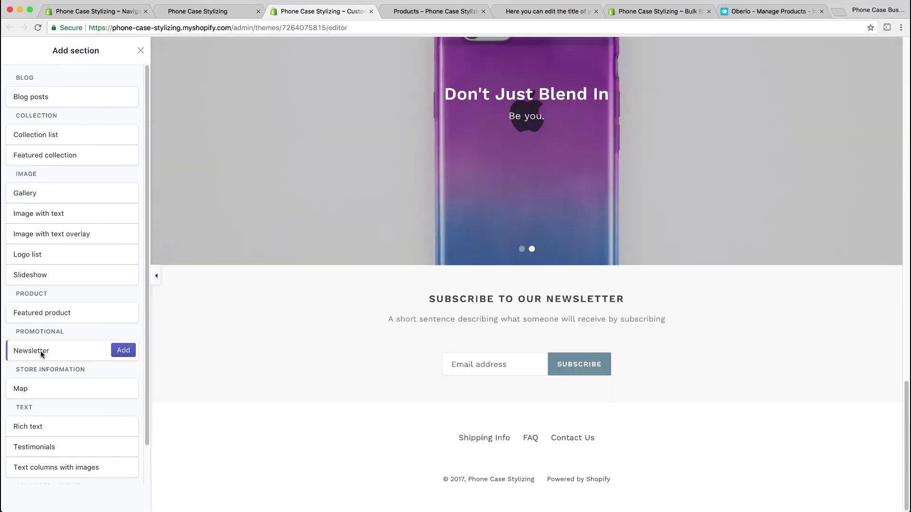
pyautogui.click(119, 351)
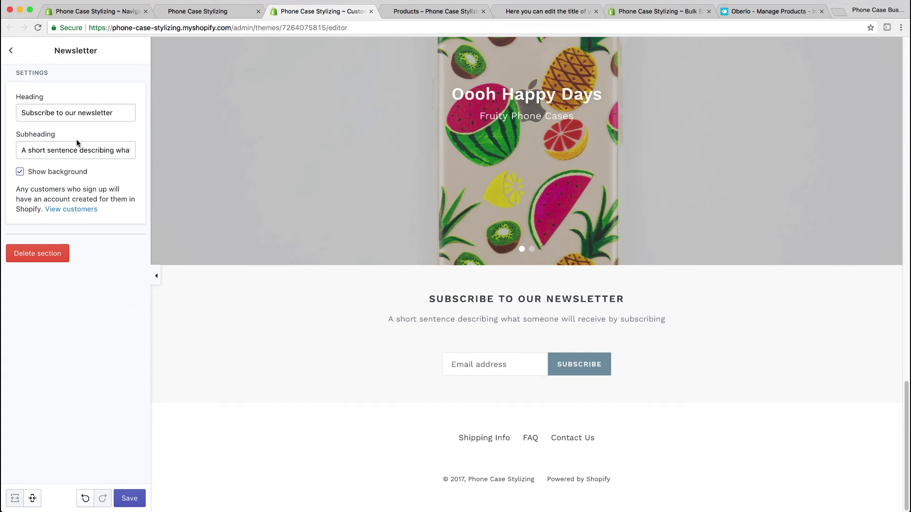
pyautogui.click(11, 50)
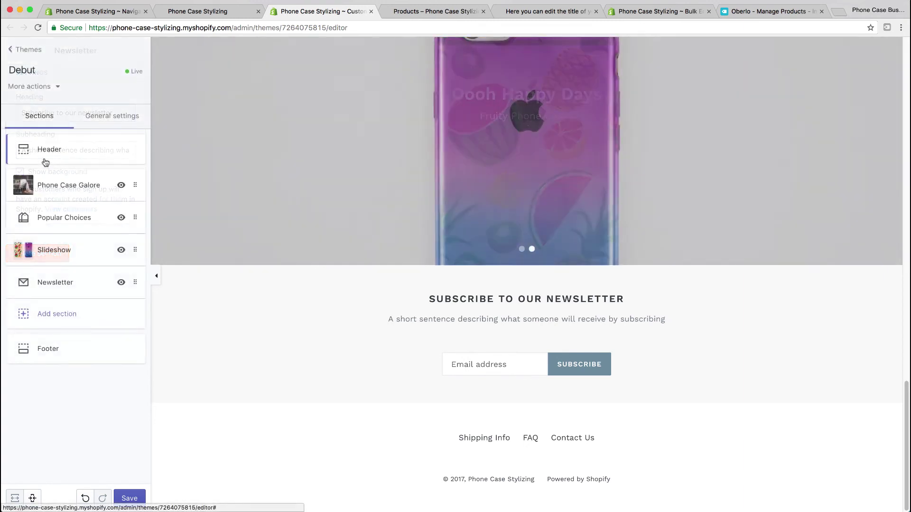
# Step: Turn on the footer's newsletter signup and payment icons
pyautogui.click(57, 348)
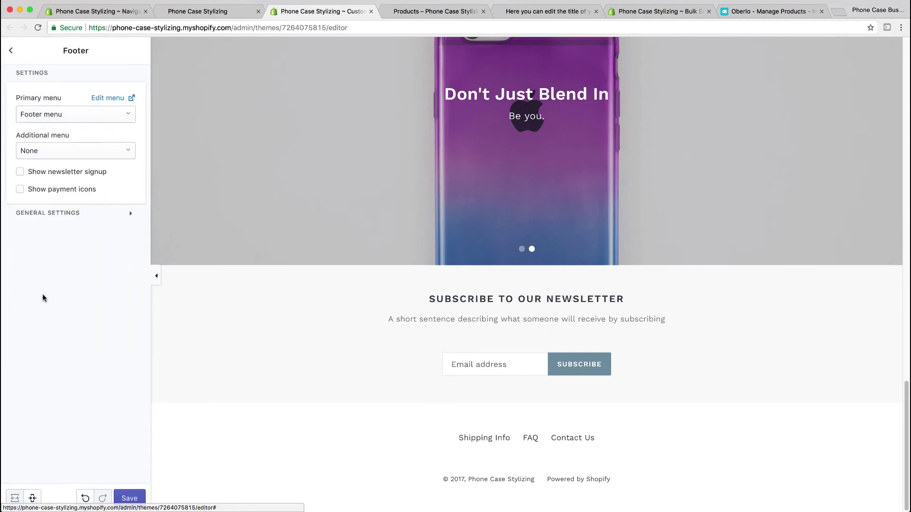
pyautogui.click(58, 174)
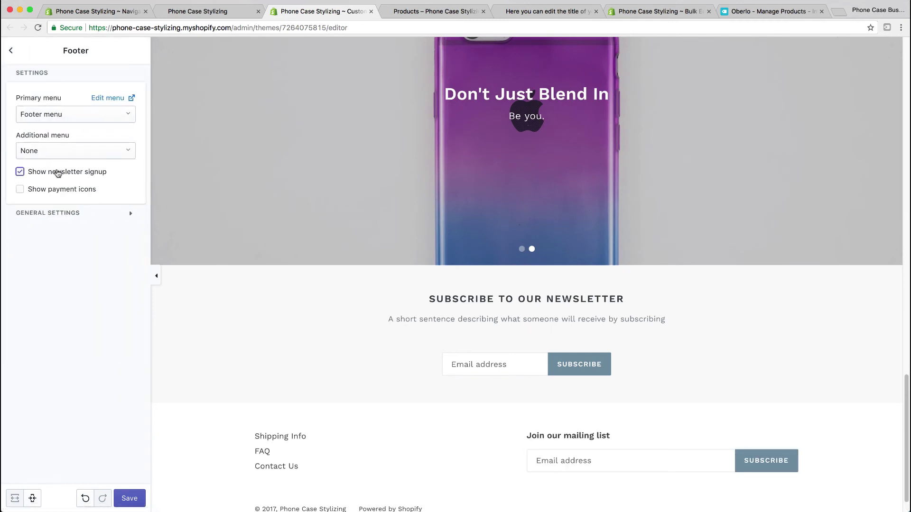
pyautogui.scroll(-1, 589, 408)
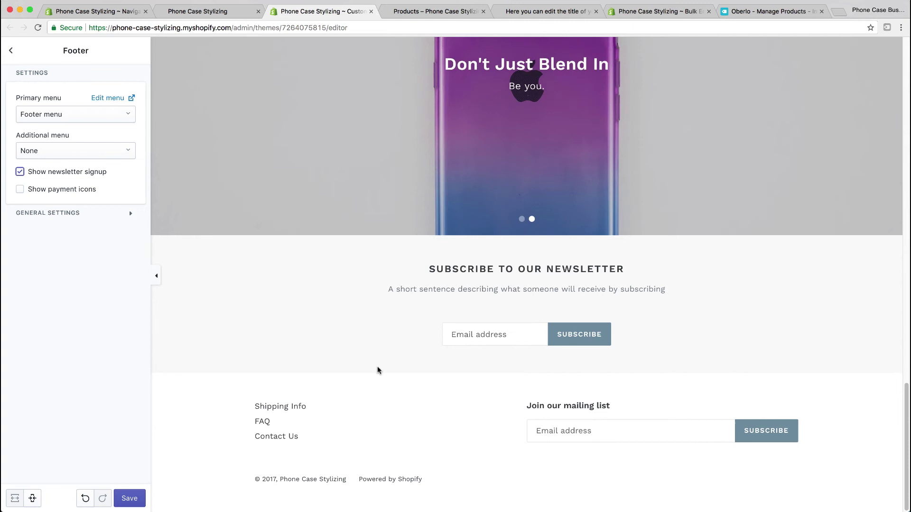
pyautogui.click(56, 194)
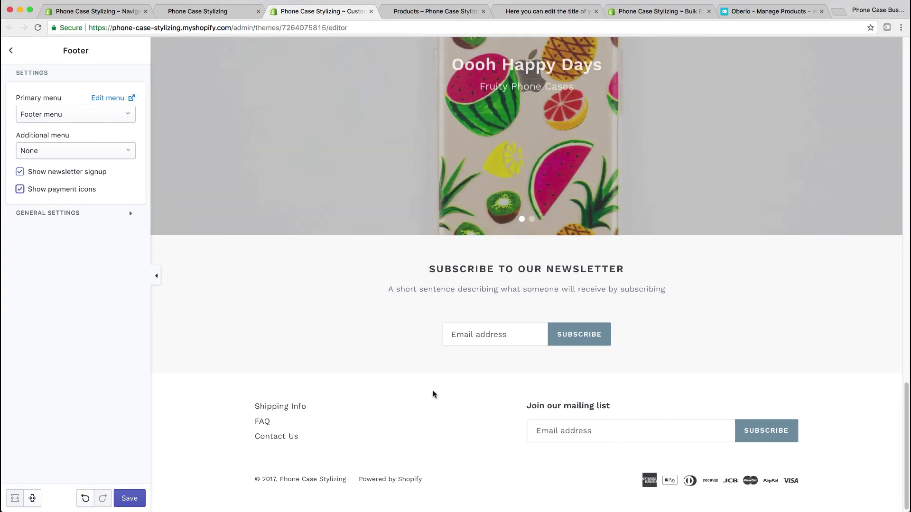
# Step: Fill in the Twitter and Facebook social link fields with the example addresses
pyautogui.click(65, 215)
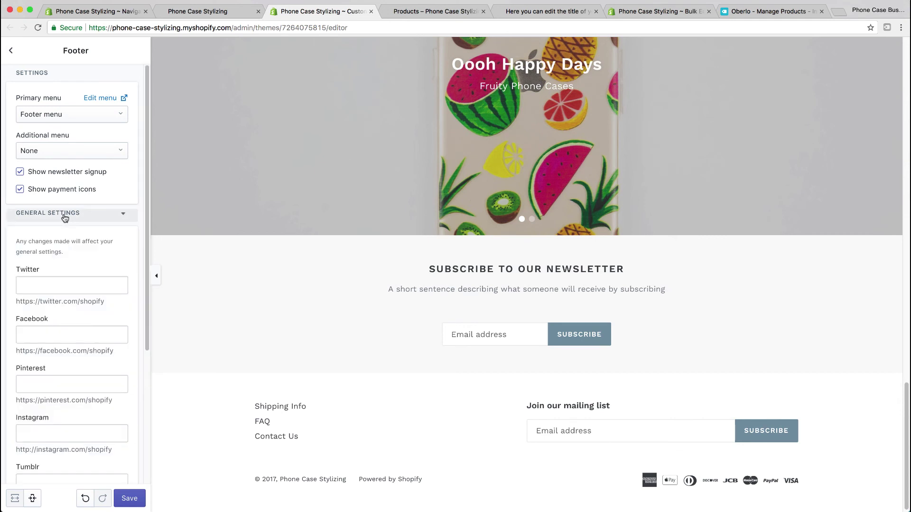
pyautogui.scroll(-2, 58, 252)
pyautogui.click(62, 243)
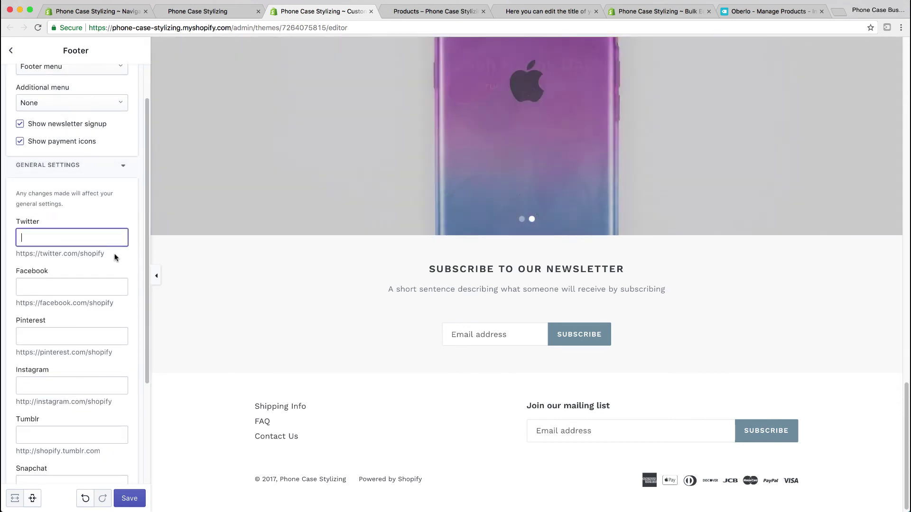
pyautogui.tripleClick(57, 254)
pyautogui.press('super+c')
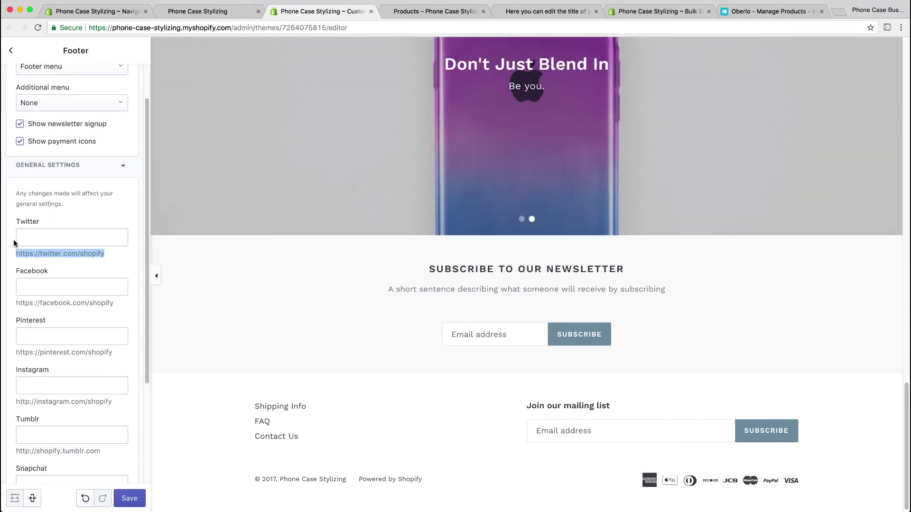
pyautogui.click(41, 235)
pyautogui.press('super+v')
pyautogui.scroll(-2, 69, 276)
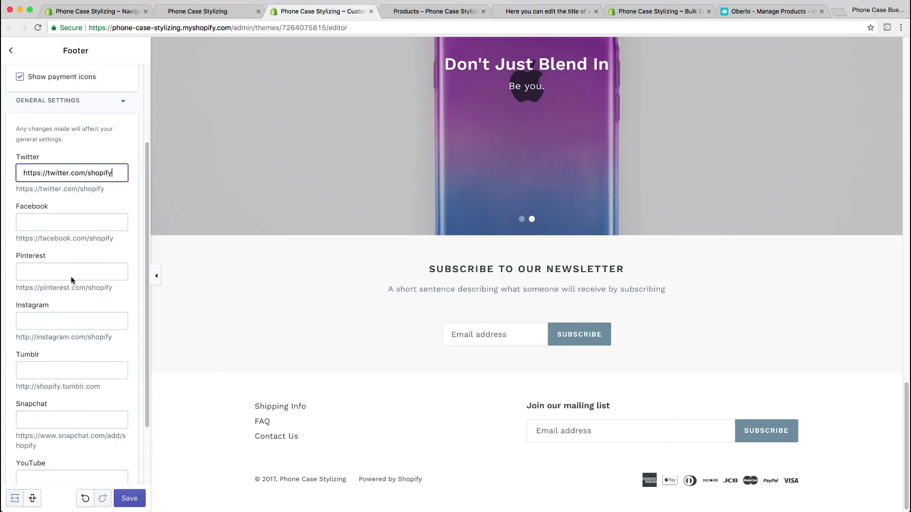
pyautogui.moveTo(114, 239); pyautogui.dragTo(17, 241)
pyautogui.press('super+c')
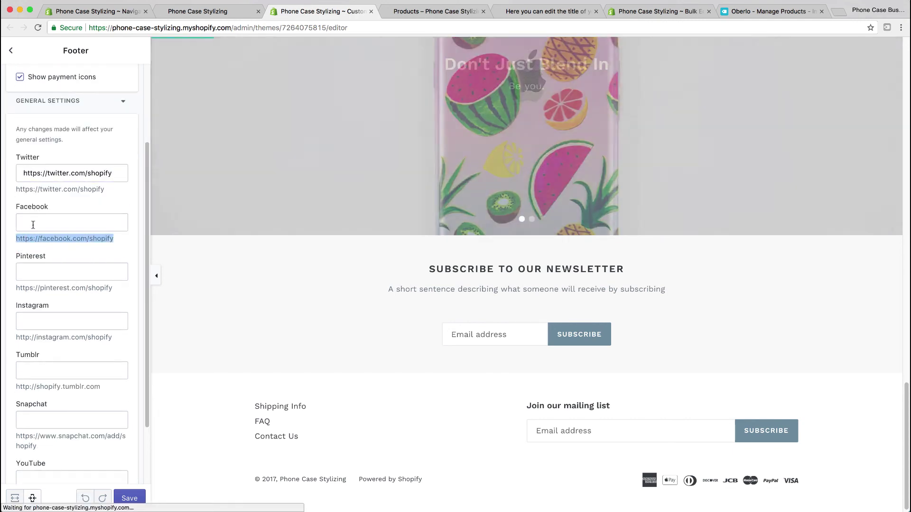
pyautogui.click(48, 223)
pyautogui.press('super+v')
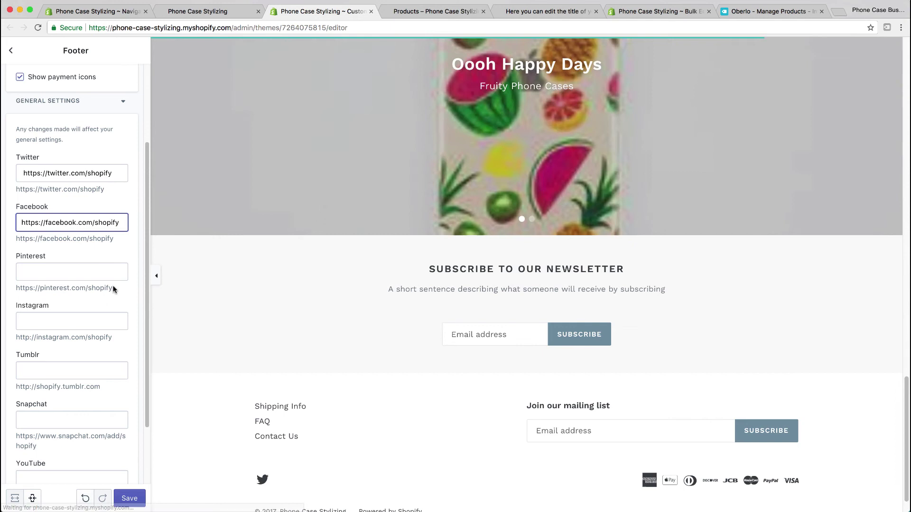
# Step: Fill in the Pinterest, Instagram and YouTube social link fields with their example addresses
pyautogui.moveTo(113, 288); pyautogui.dragTo(17, 291)
pyautogui.press('super+c')
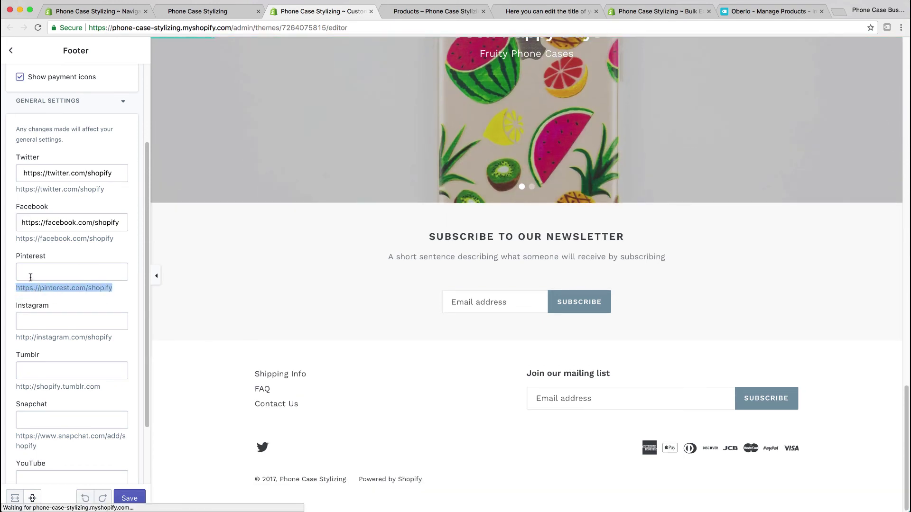
pyautogui.click(22, 272)
pyautogui.press('super+v')
pyautogui.scroll(-2, 33, 287)
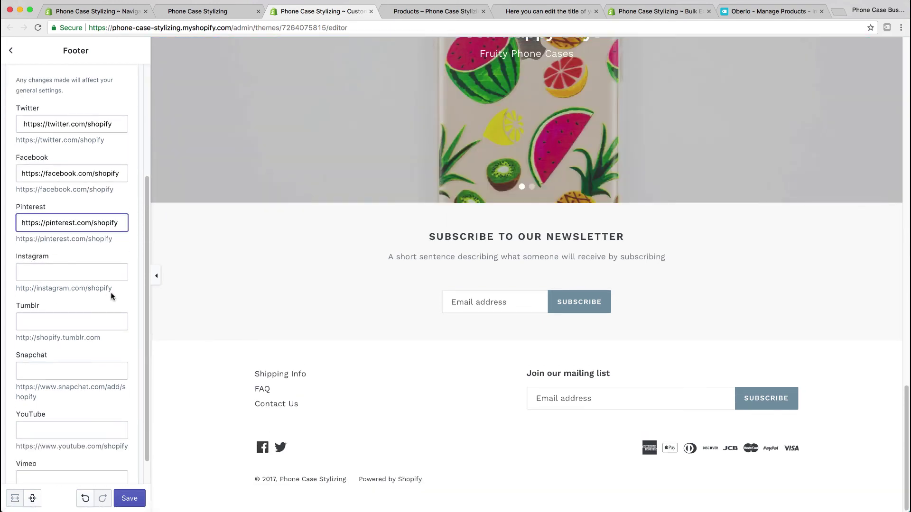
pyautogui.moveTo(113, 291); pyautogui.dragTo(17, 292)
pyautogui.press('super+c')
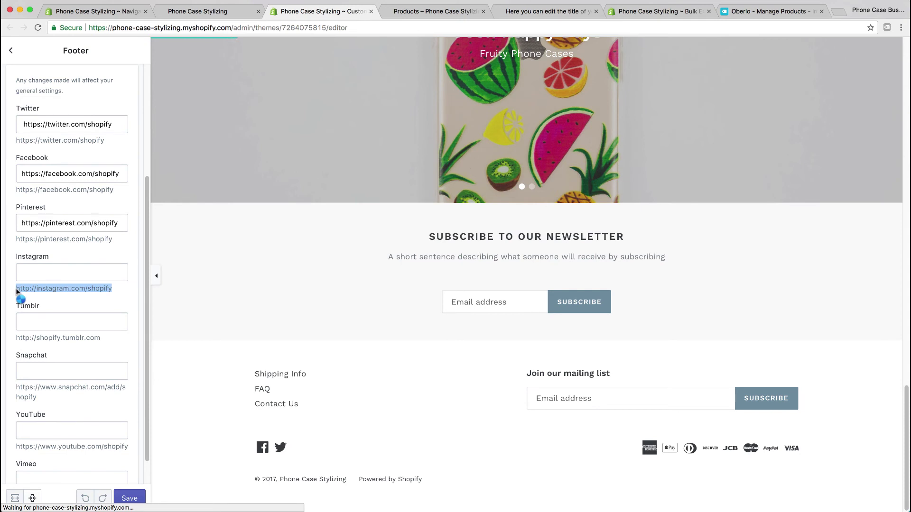
pyautogui.click(32, 273)
pyautogui.press('super+v')
pyautogui.scroll(-2, 45, 304)
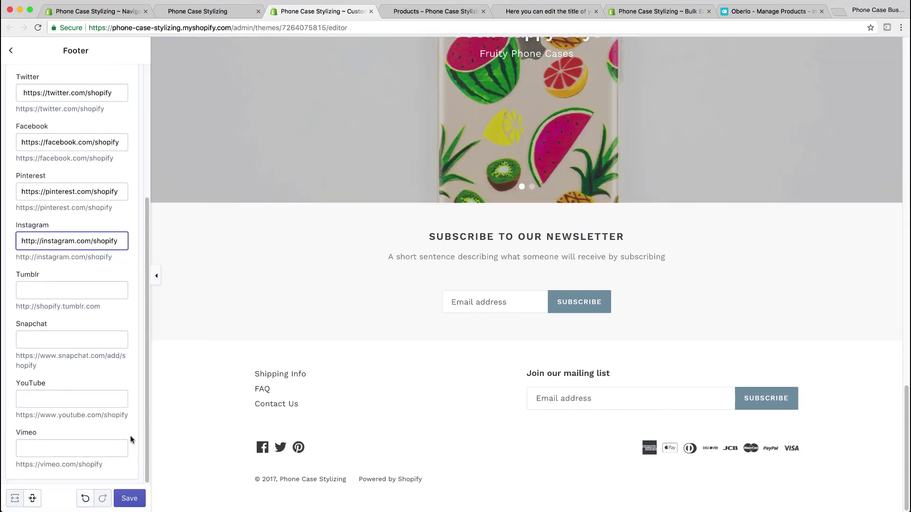
pyautogui.moveTo(128, 416); pyautogui.dragTo(30, 413)
pyautogui.press('super+c')
pyautogui.click(31, 400)
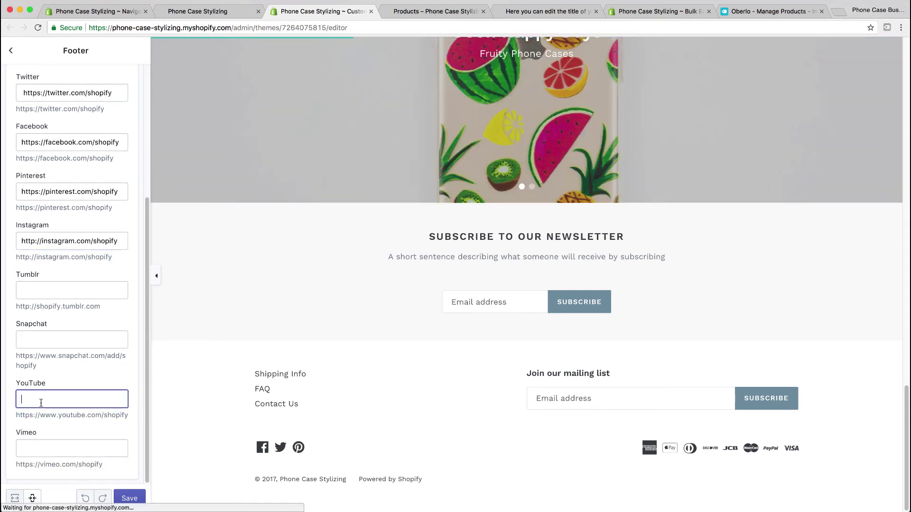
pyautogui.press('super+v')
pyautogui.click(72, 346)
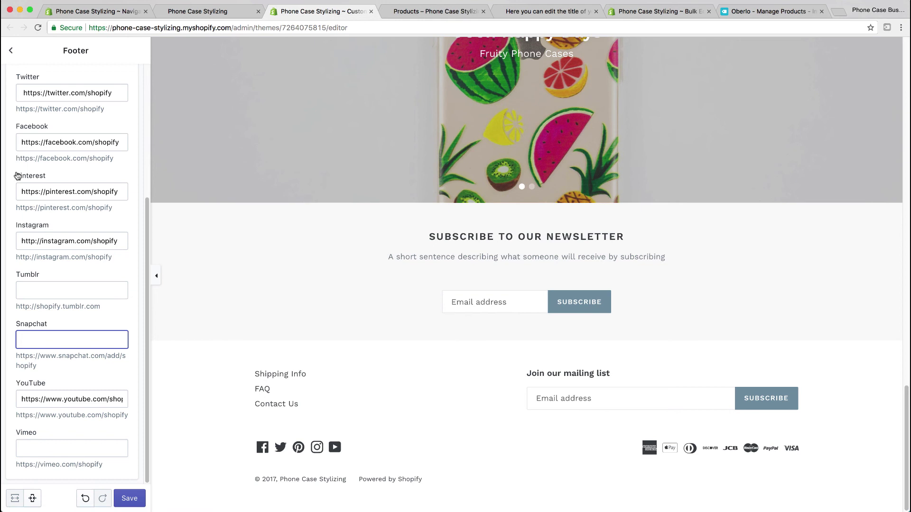
pyautogui.scroll(5, 19, 176)
pyautogui.click(11, 50)
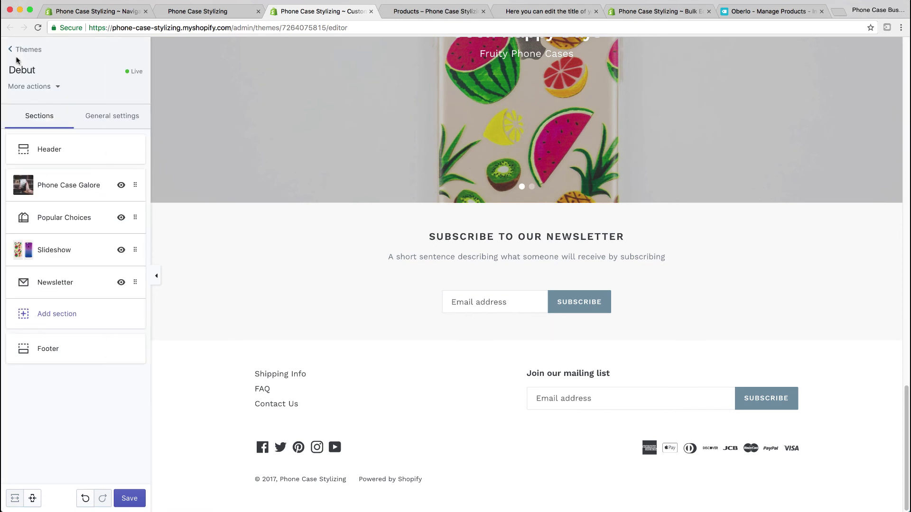
# Step: Delete the Newsletter section from the home page
pyautogui.click(71, 284)
pyautogui.click(51, 254)
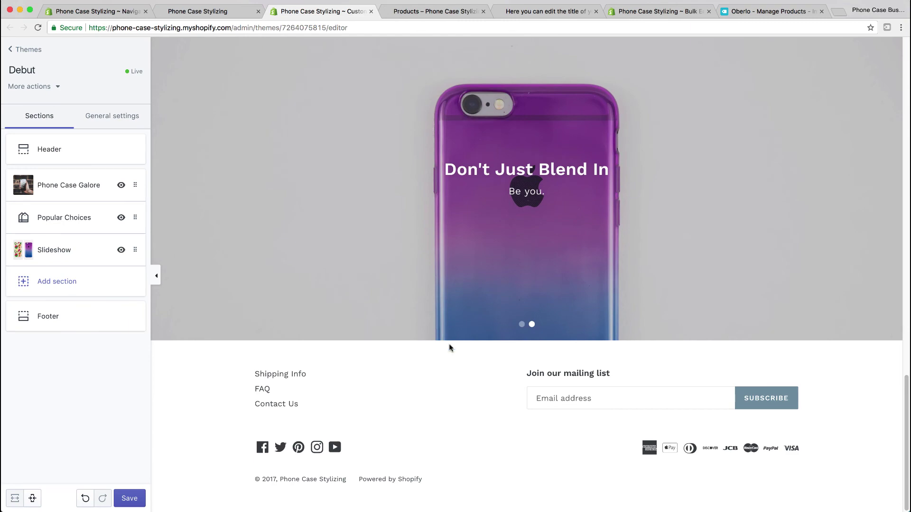
pyautogui.scroll(15, 449, 347)
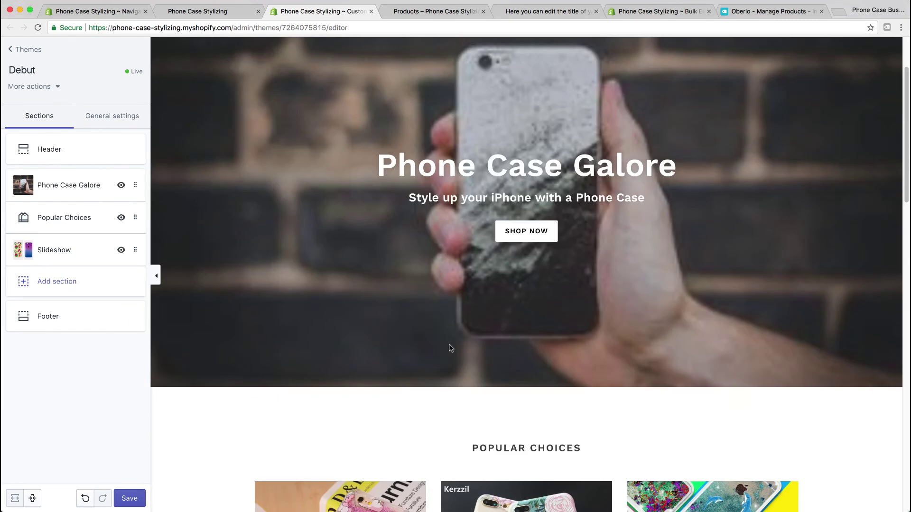
pyautogui.scroll(3, 451, 347)
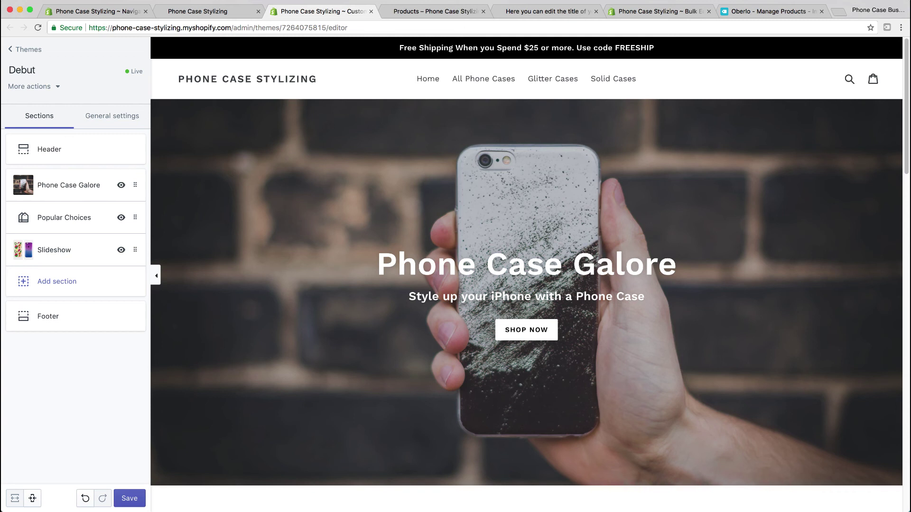
# Step: Save the theme changes, exit the theme editor, and go to the admin home dashboard
pyautogui.click(129, 498)
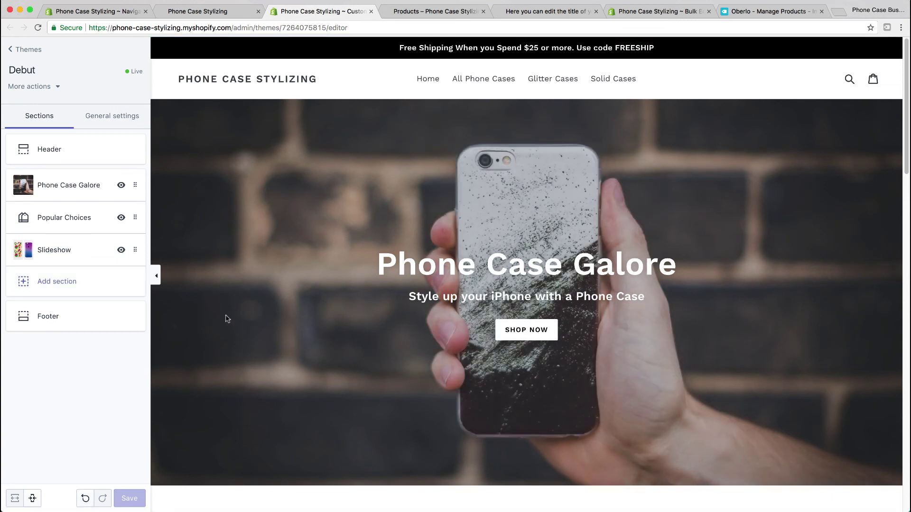
pyautogui.click(23, 50)
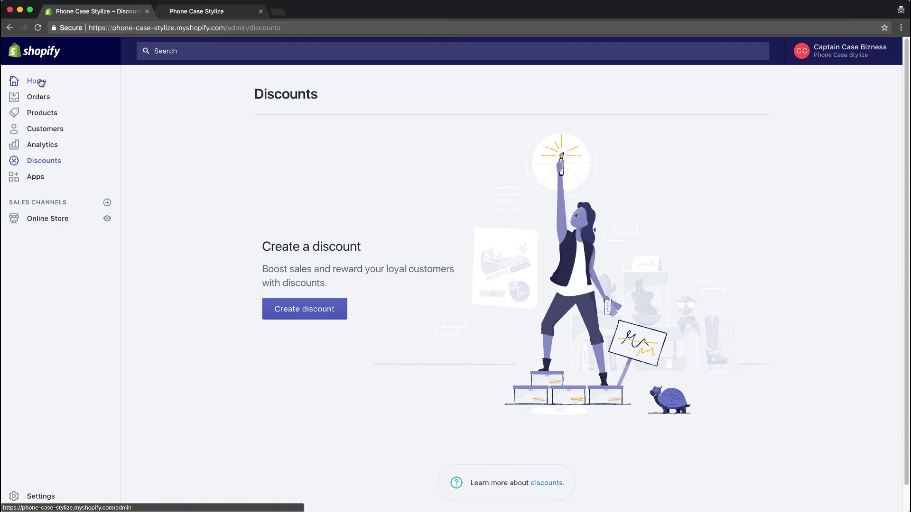
pyautogui.click(35, 81)
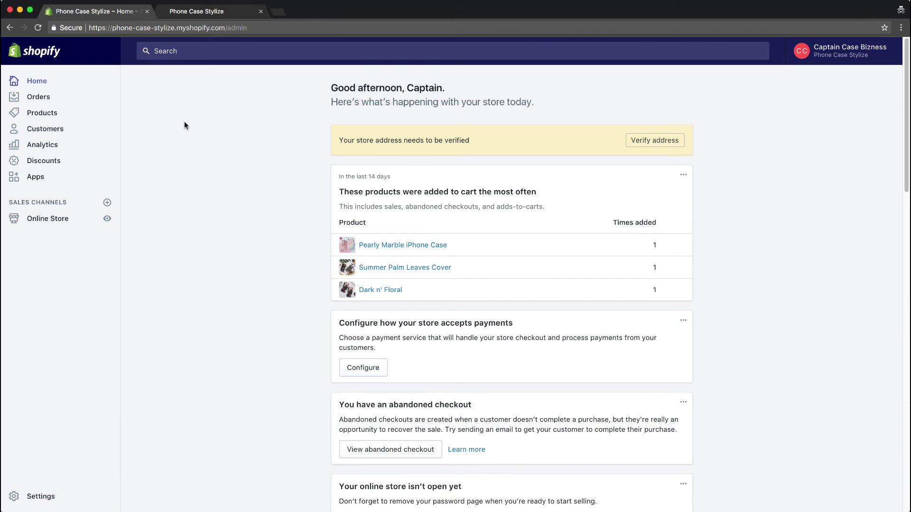
# Step: Start a new discount code FREESHIP with the Free shipping discount type
pyautogui.click(42, 162)
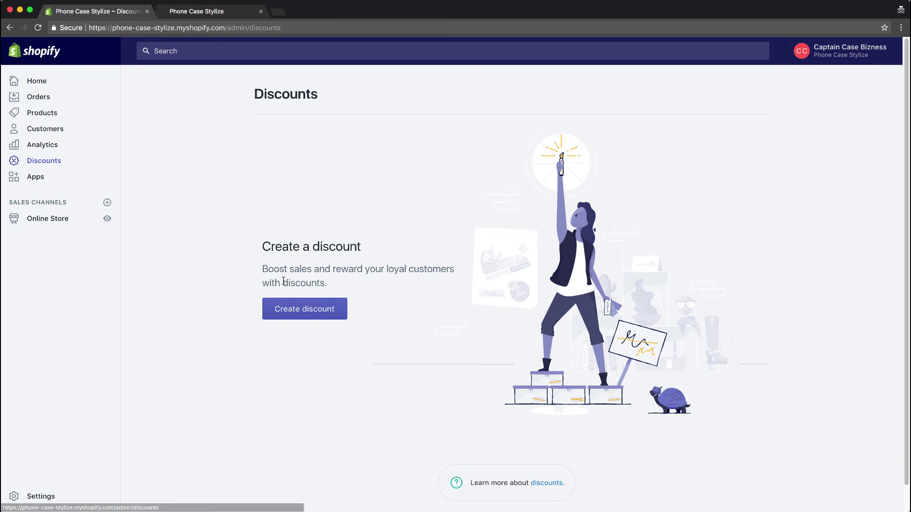
pyautogui.click(306, 311)
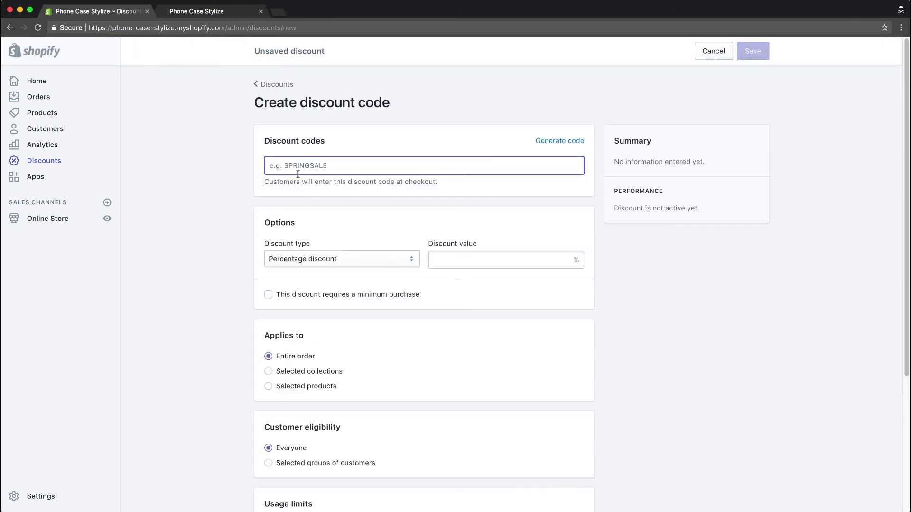
pyautogui.write('FREESHIP')
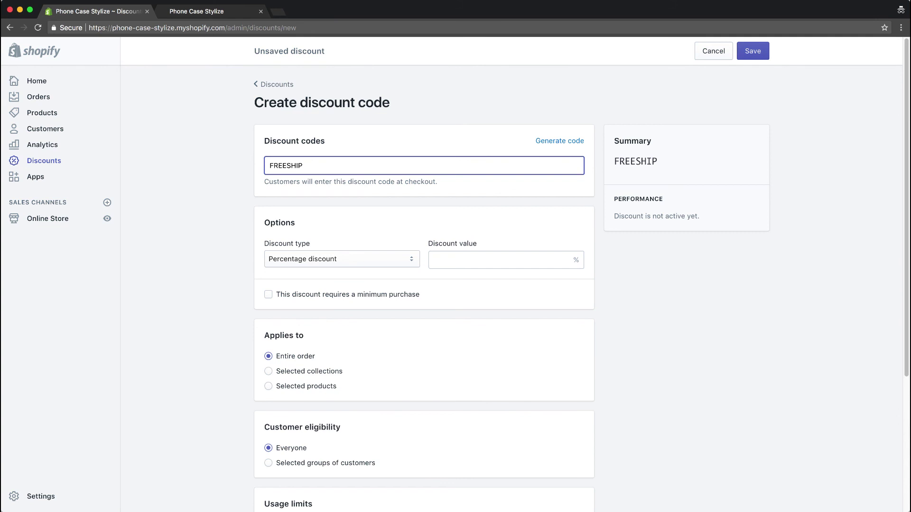
pyautogui.click(371, 255)
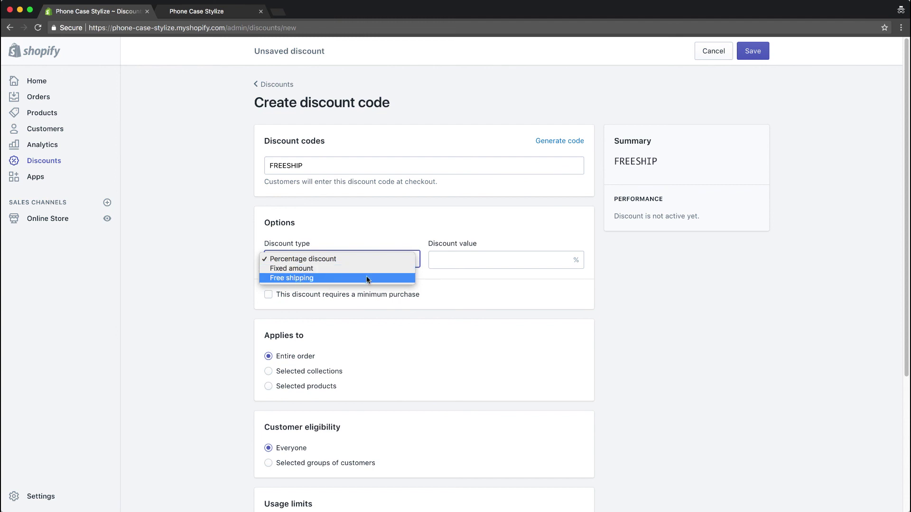
pyautogui.click(368, 279)
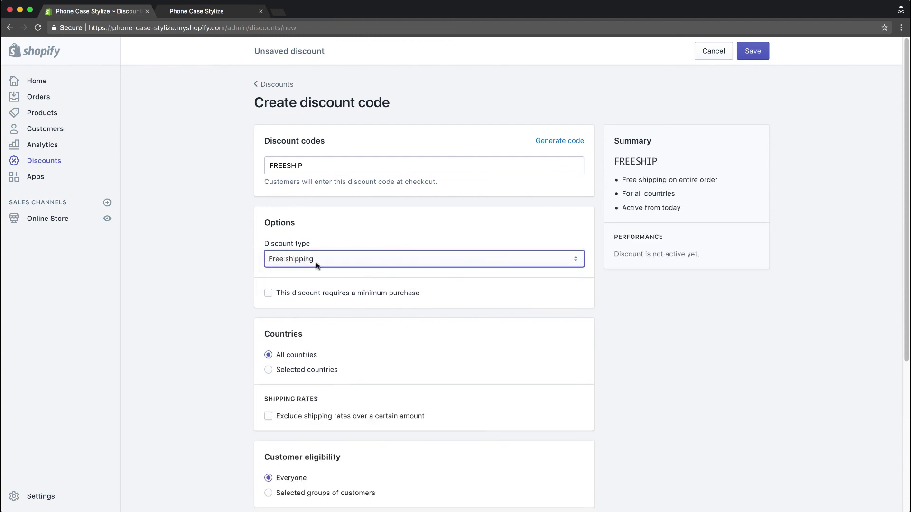
# Step: Require a £25 minimum purchase, limit it to one use per customer, and save the discount
pyautogui.click(295, 296)
pyautogui.click(299, 310)
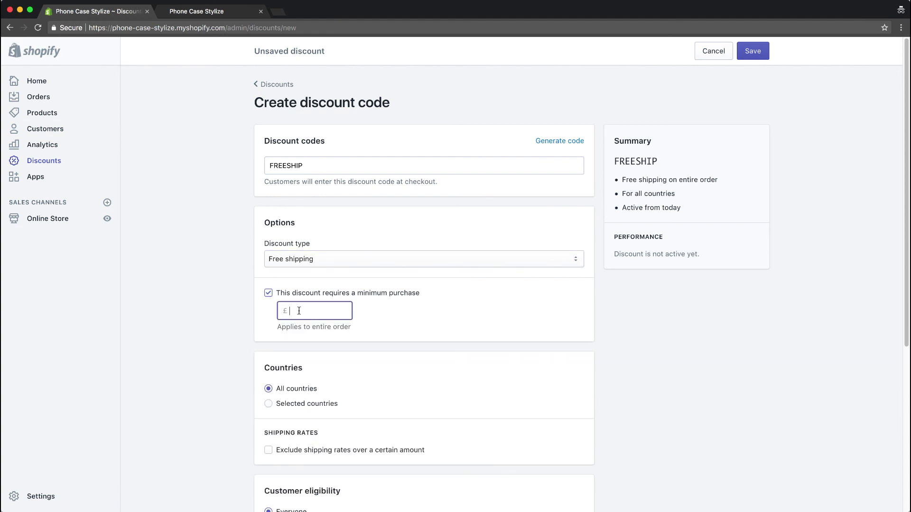
pyautogui.write('25')
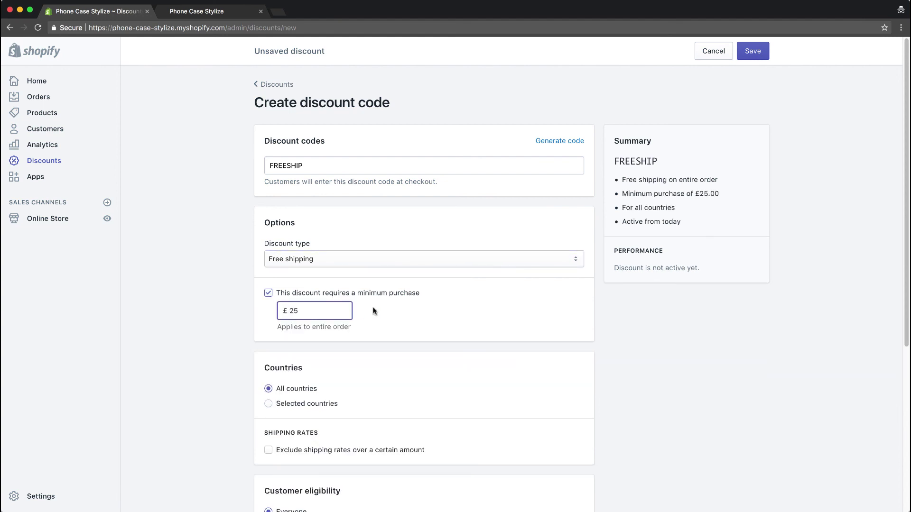
pyautogui.scroll(-3, 423, 325)
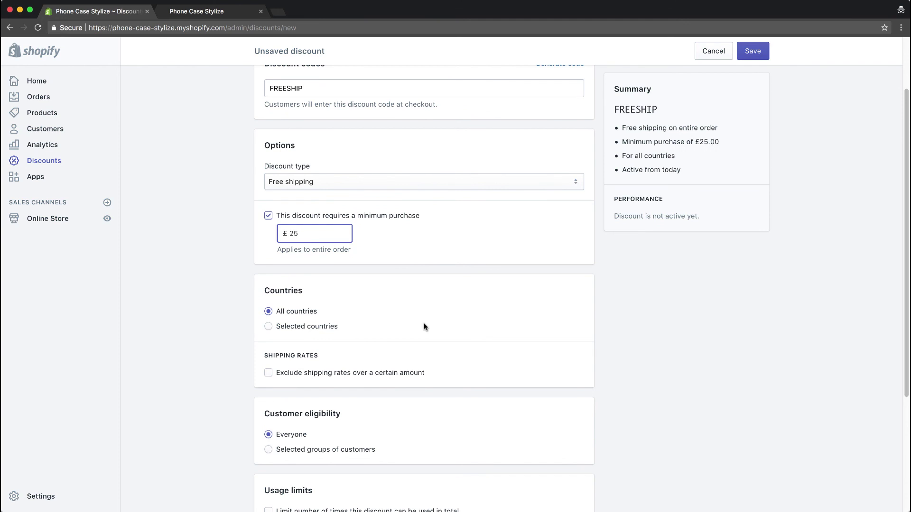
pyautogui.scroll(-5, 425, 326)
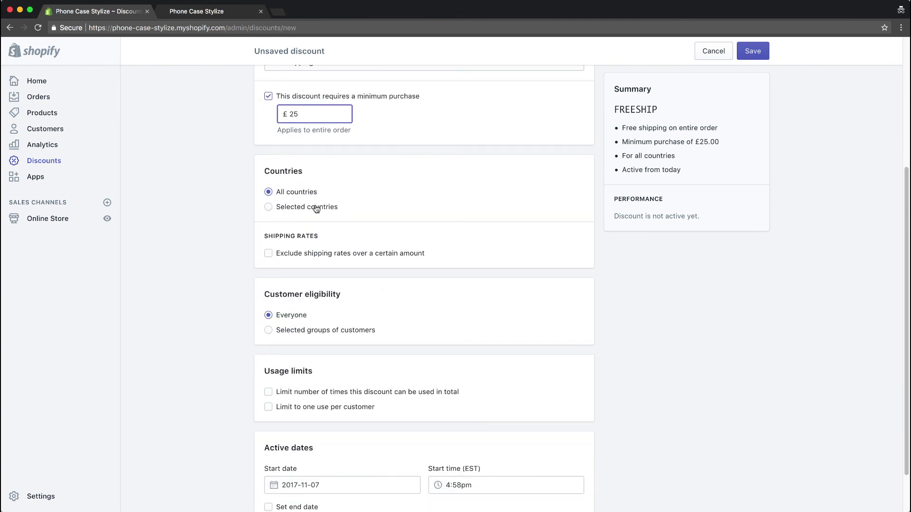
pyautogui.scroll(-2, 310, 259)
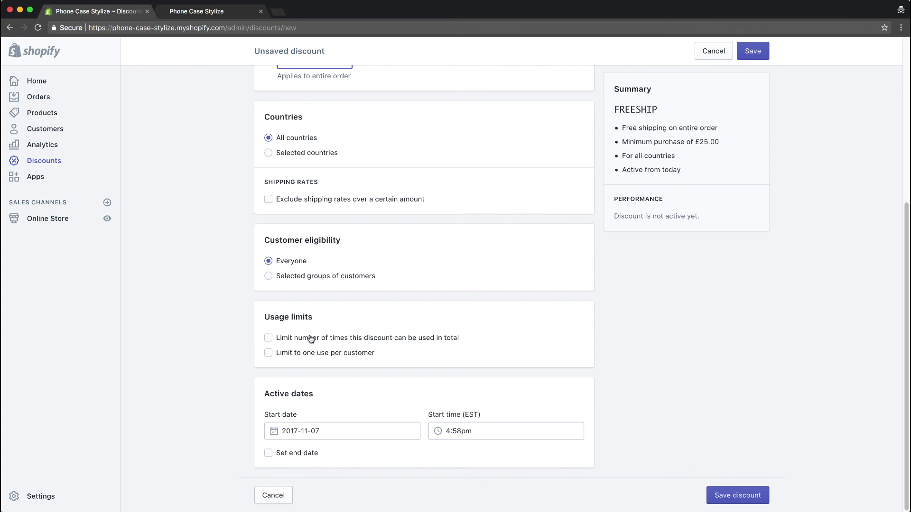
pyautogui.click(307, 354)
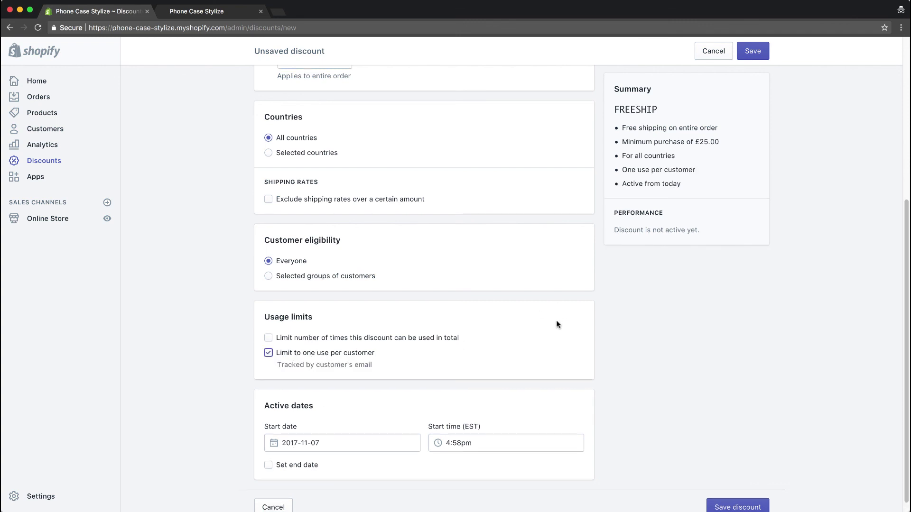
pyautogui.scroll(-1, 558, 324)
pyautogui.click(733, 495)
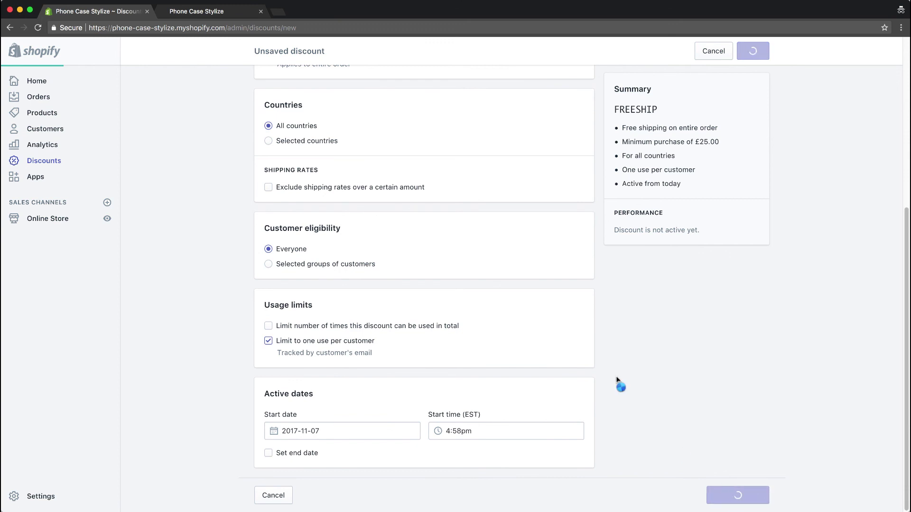
# Step: On the storefront, add the Pure Marble case to the cart and proceed to checkout
pyautogui.click(211, 13)
pyautogui.scroll(-9, 394, 160)
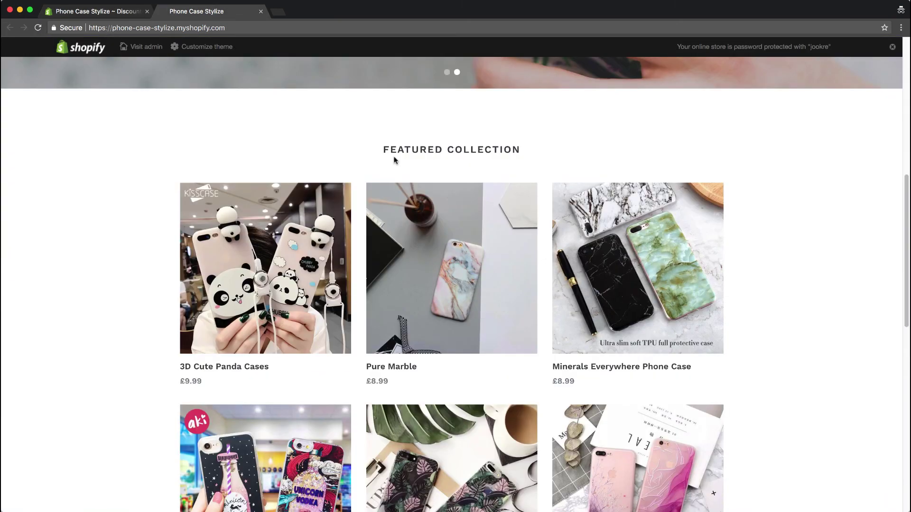
pyautogui.click(501, 272)
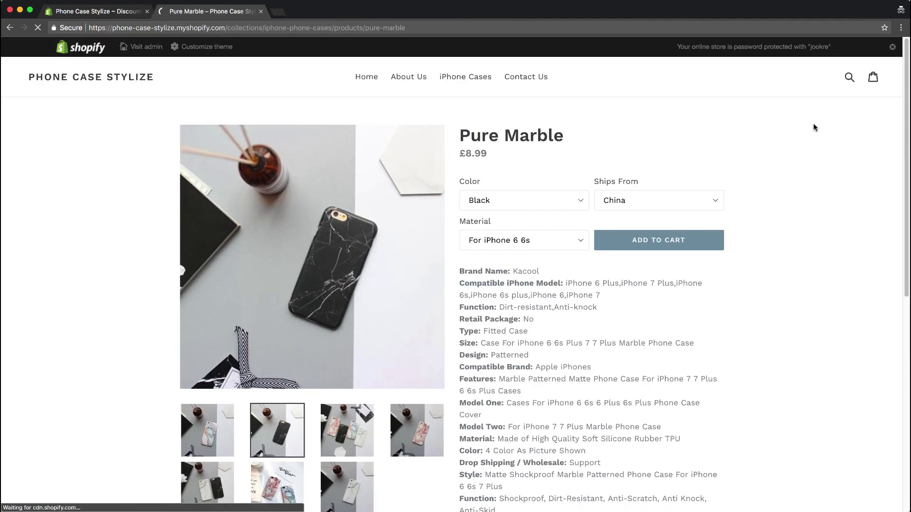
pyautogui.click(663, 238)
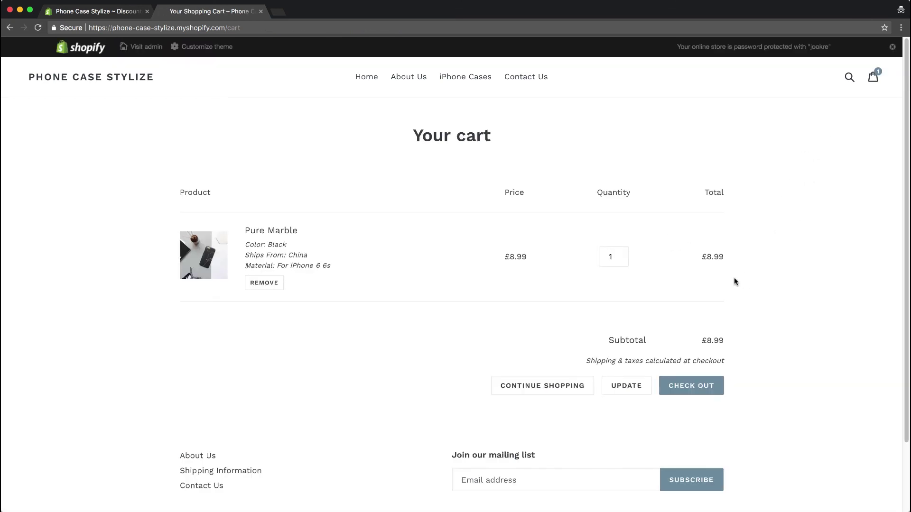
pyautogui.click(695, 386)
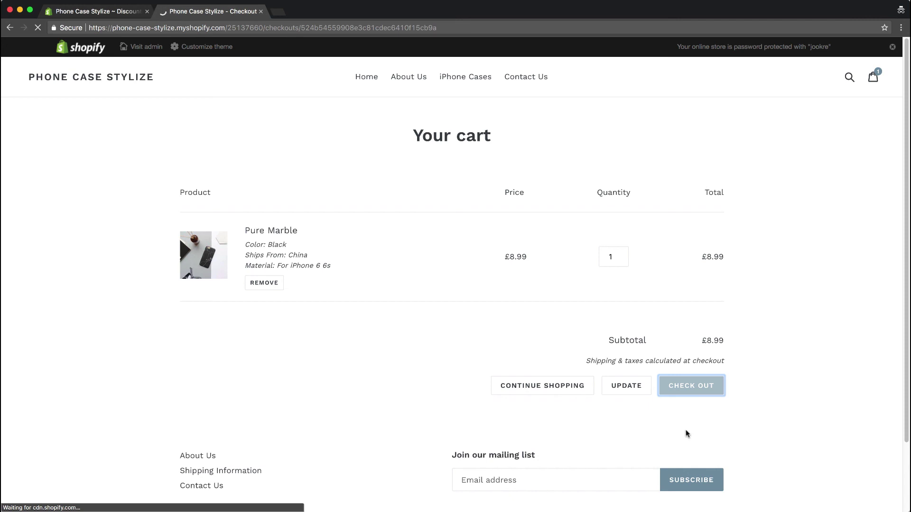
# Step: Apply the discount code 'freeship' at checkout
pyautogui.click(582, 190)
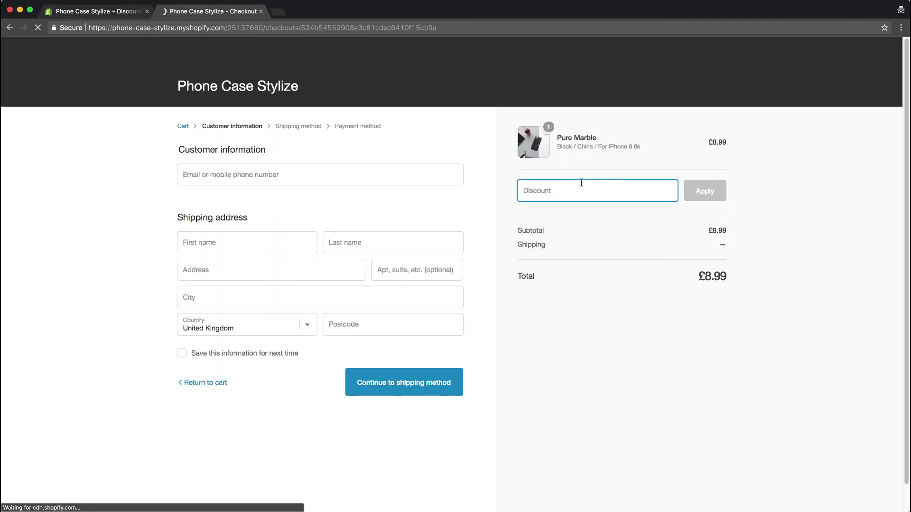
pyautogui.write('freeshi')
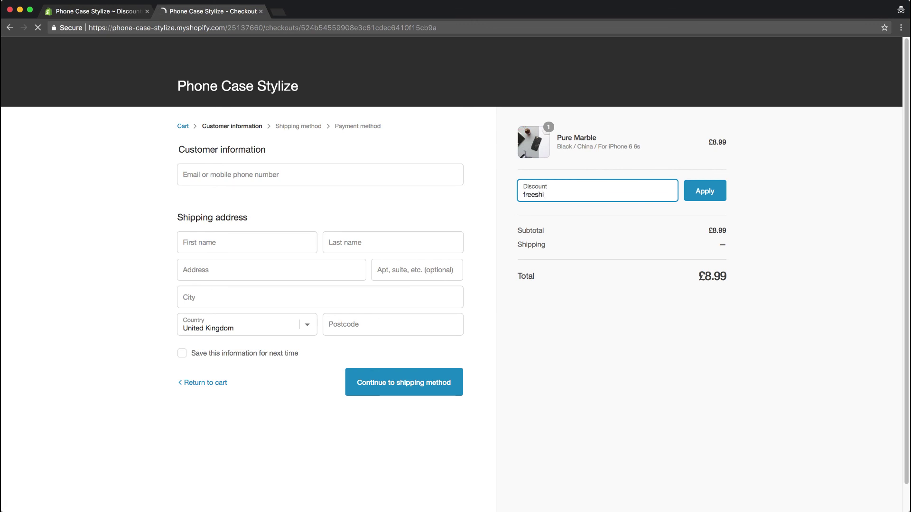
pyautogui.write('p')
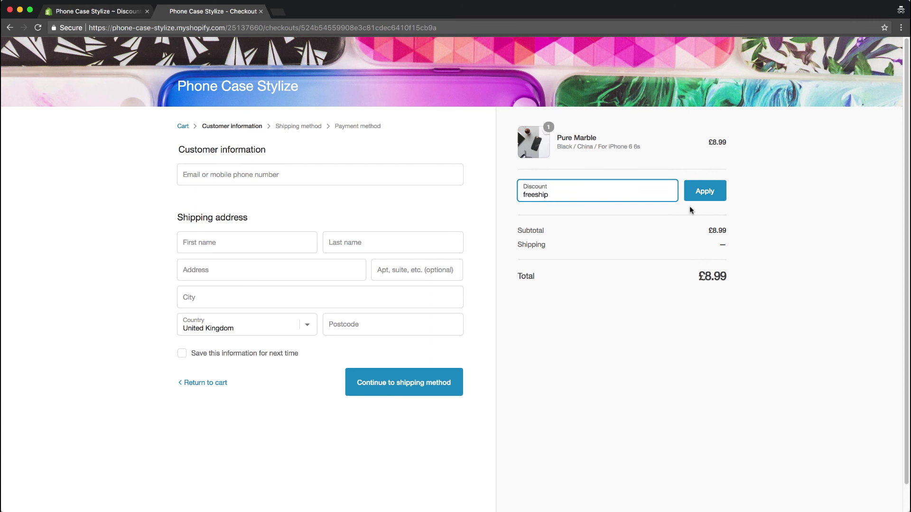
pyautogui.click(714, 193)
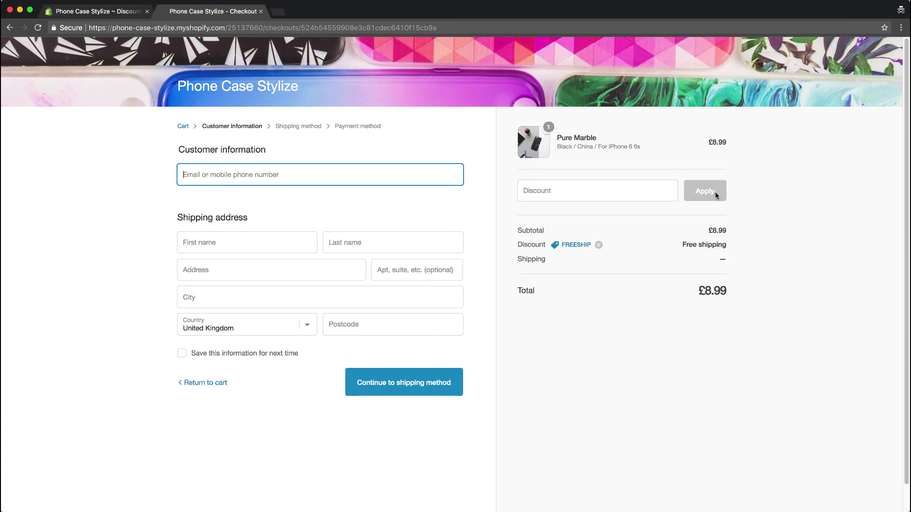